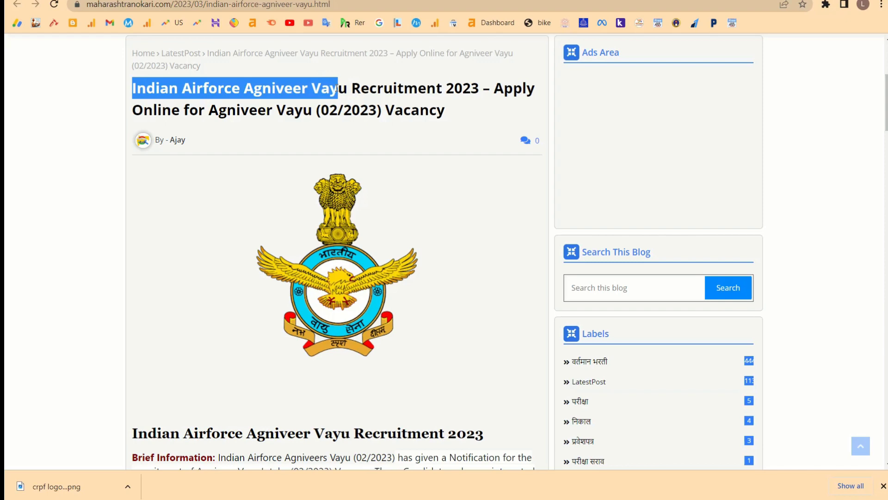
Highlight the application fee and important date details in the Agniveer Vayu post.
{"action": "scroll", "coordinate": [341, 337], "scroll_direction": "down", "scroll_amount": 15}
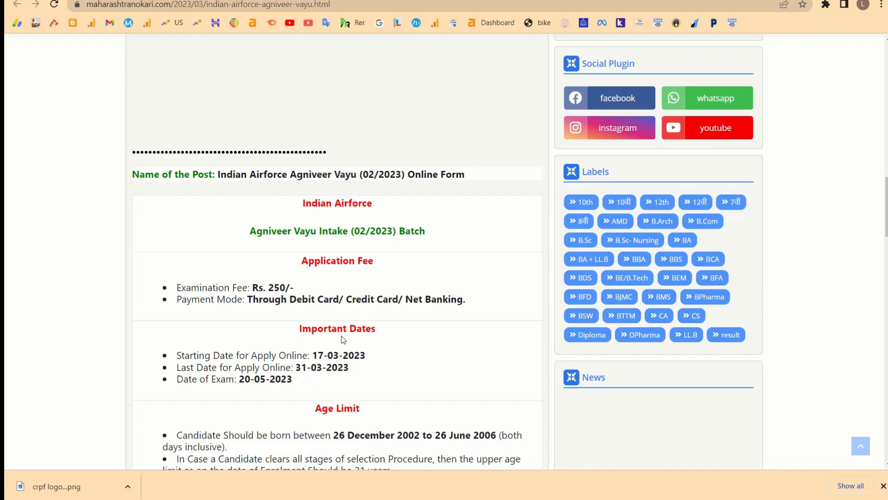
{"action": "scroll", "coordinate": [343, 340], "scroll_direction": "down", "scroll_amount": 3}
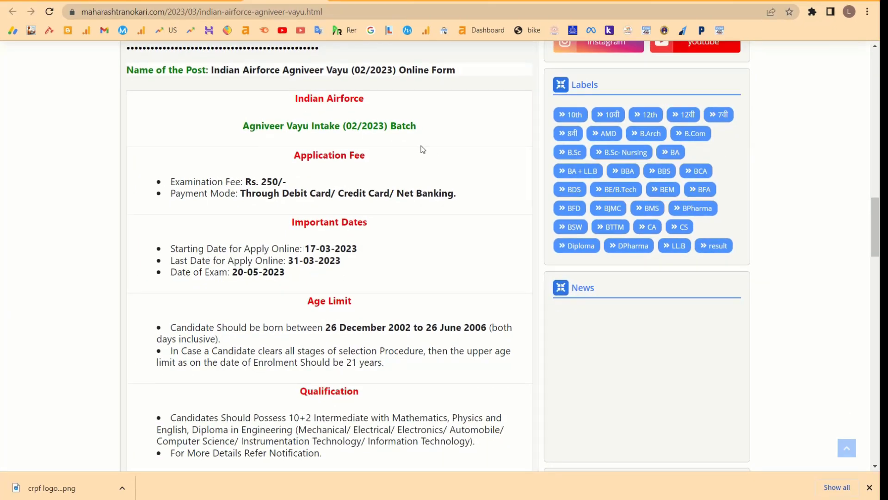
{"action": "scroll", "coordinate": [422, 149], "scroll_direction": "up", "scroll_amount": 1}
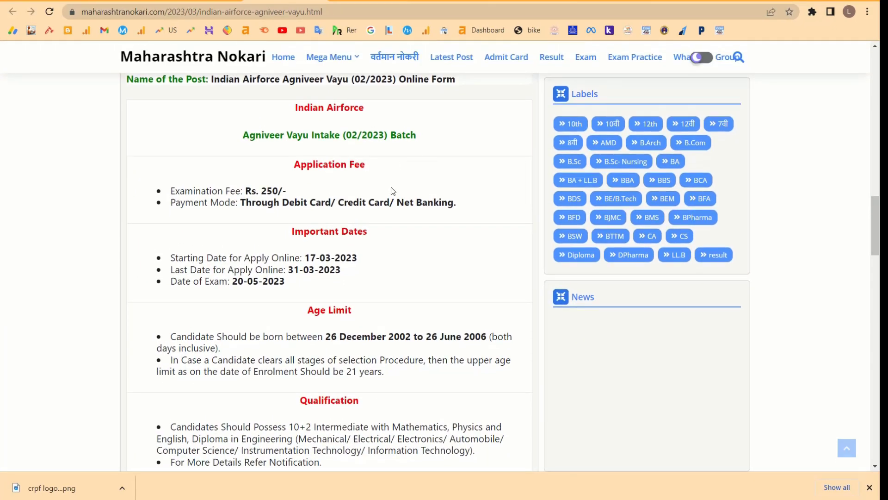
{"action": "left_click_drag", "start_coordinate": [230, 192], "coordinate": [261, 204]}
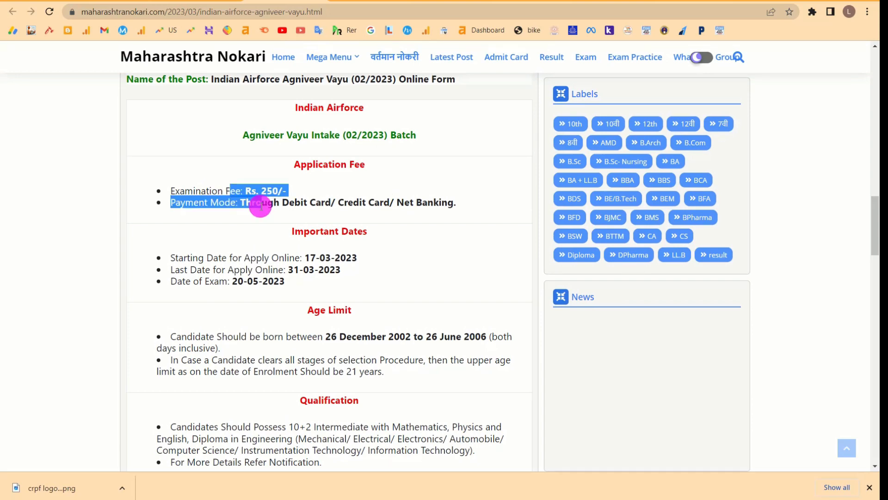
{"action": "left_click_drag", "start_coordinate": [230, 258], "coordinate": [247, 281]}
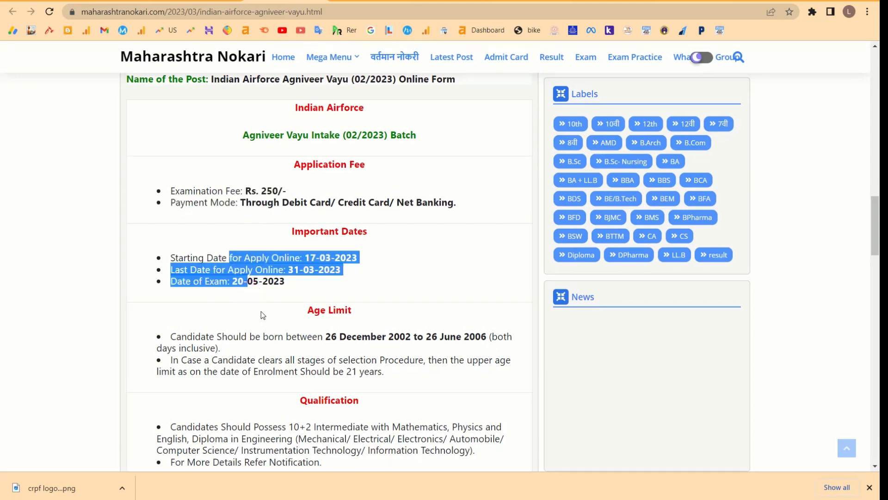
Highlight the qualification requirements and scroll down to the Important Links table.
{"action": "scroll", "coordinate": [270, 297], "scroll_direction": "down", "scroll_amount": 2}
{"action": "left_click_drag", "start_coordinate": [312, 230], "coordinate": [340, 296]}
{"action": "left_click_drag", "start_coordinate": [306, 345], "coordinate": [324, 399]}
{"action": "scroll", "coordinate": [324, 399], "scroll_direction": "down", "scroll_amount": 2}
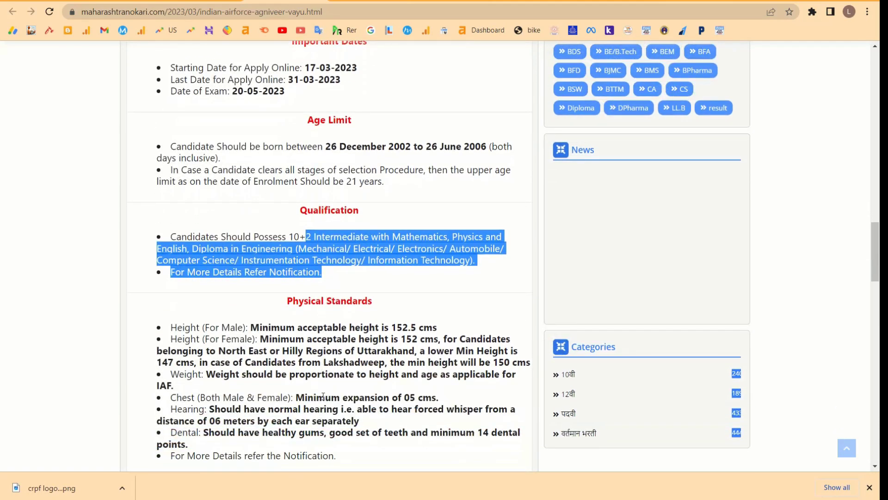
{"action": "scroll", "coordinate": [329, 302], "scroll_direction": "down", "scroll_amount": 7}
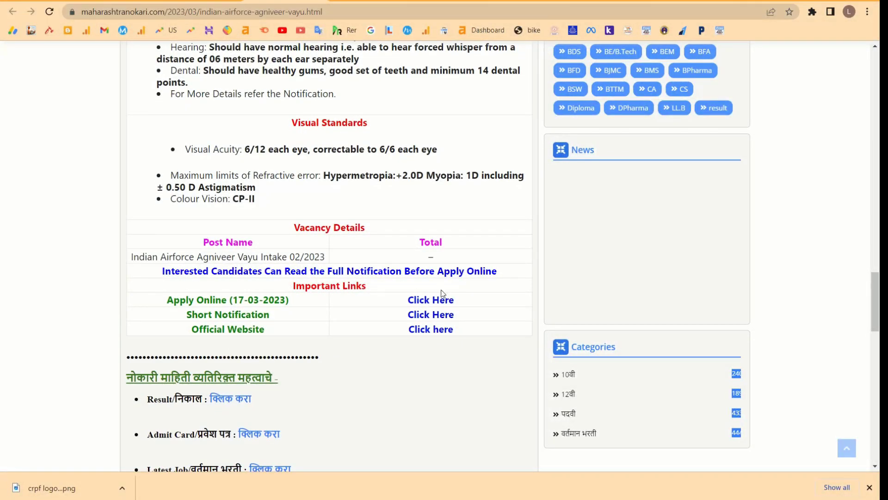
Skim the Short Notification PDF, then follow the Apply Online link to the Agnipath Vayu portal.
{"action": "left_click", "coordinate": [430, 314]}
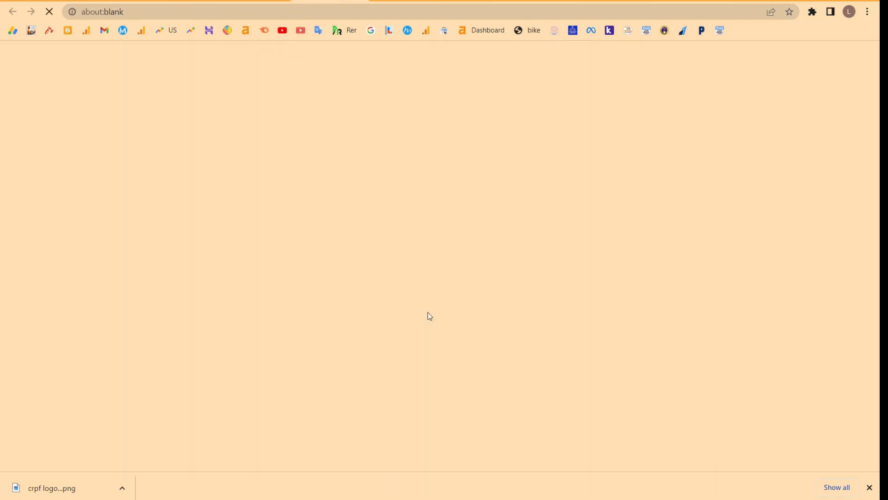
{"action": "scroll", "coordinate": [429, 316], "scroll_direction": "down", "scroll_amount": 15}
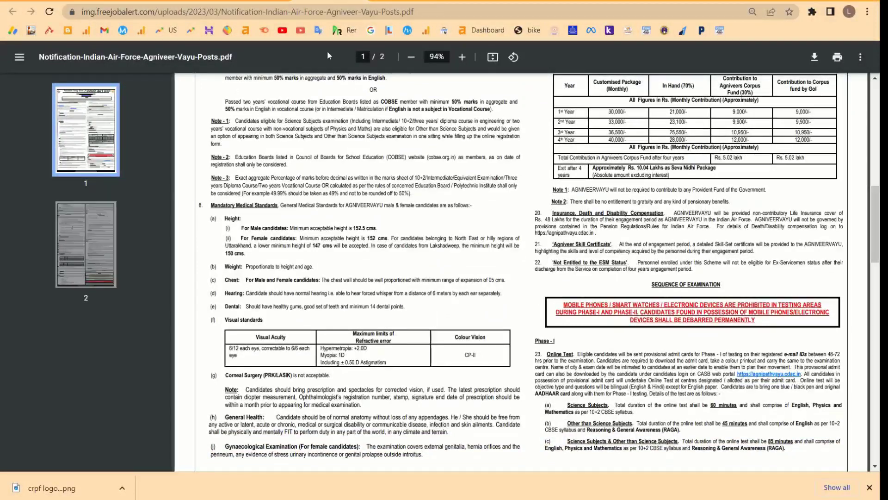
{"action": "left_click", "coordinate": [260, 4]}
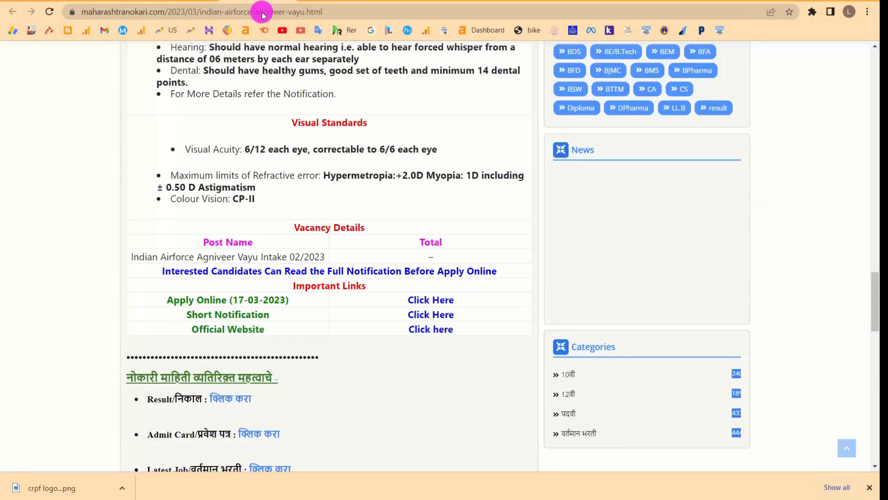
{"action": "left_click", "coordinate": [429, 301]}
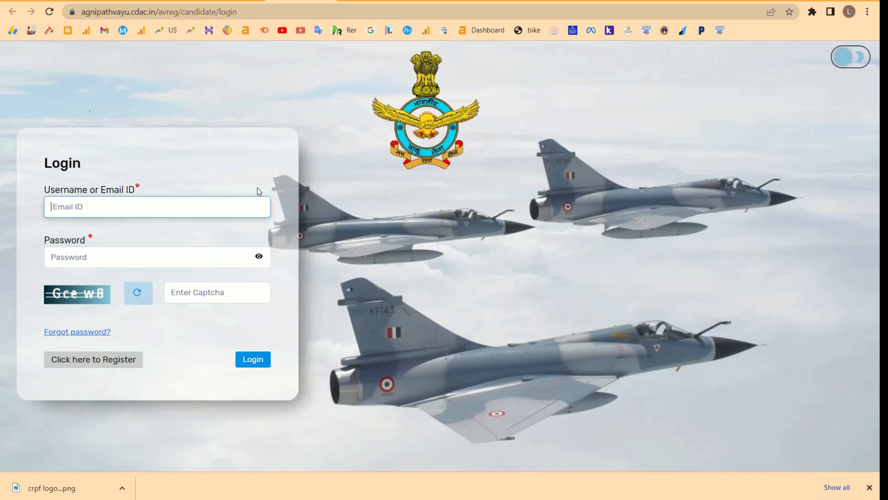
Toggle dark mode on and off, then go from the login form to the registration page.
{"action": "left_click", "coordinate": [851, 56]}
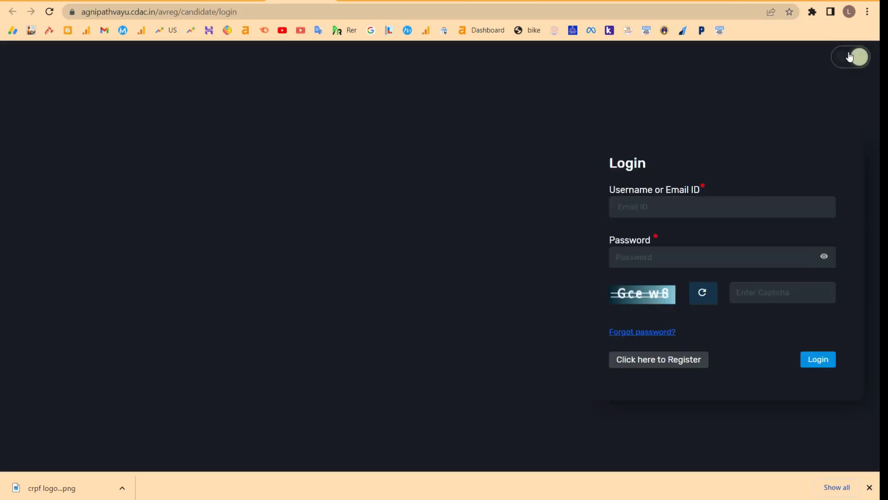
{"action": "left_click", "coordinate": [850, 56]}
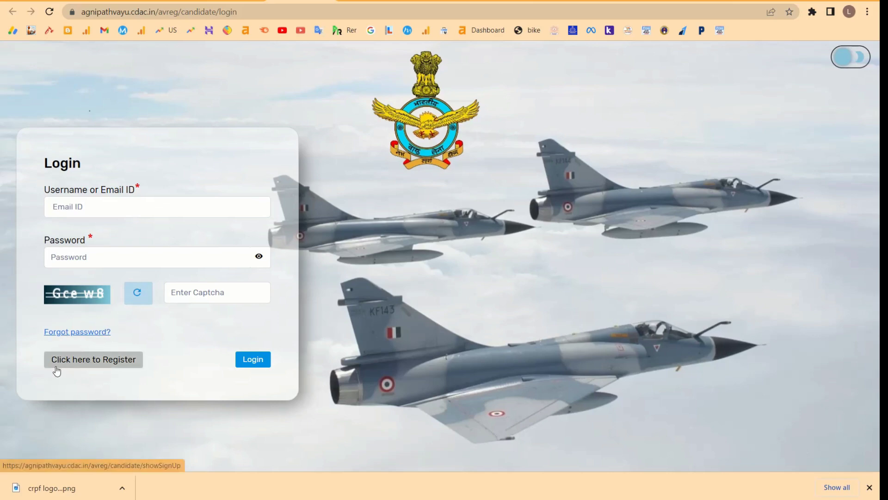
{"action": "scroll", "coordinate": [68, 370], "scroll_direction": "up", "scroll_amount": 5}
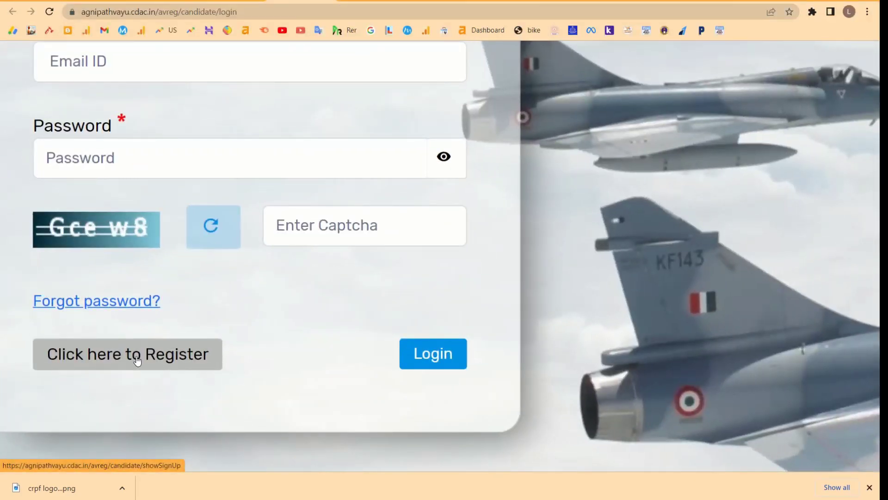
{"action": "scroll", "coordinate": [140, 359], "scroll_direction": "down", "scroll_amount": 5}
{"action": "left_click", "coordinate": [140, 358]}
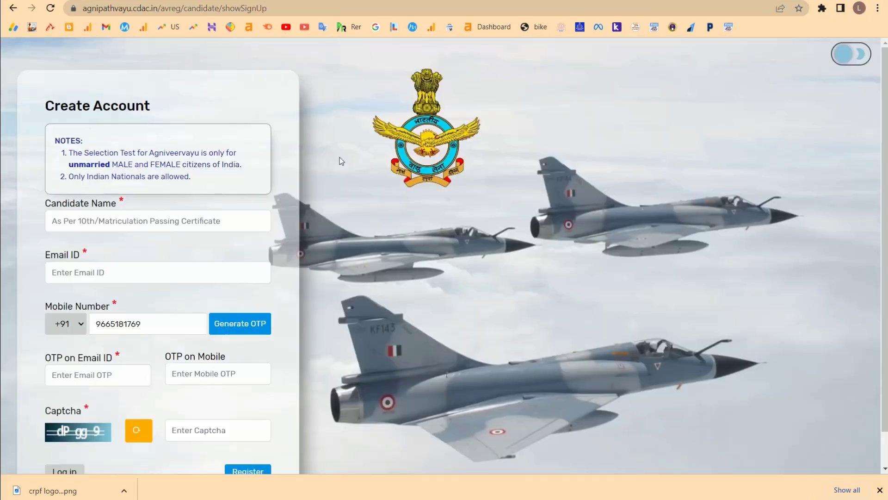
Review the eligibility notes and paste the candidate's full name into Candidate Name.
{"action": "scroll", "coordinate": [304, 152], "scroll_direction": "left", "scroll_amount": 3}
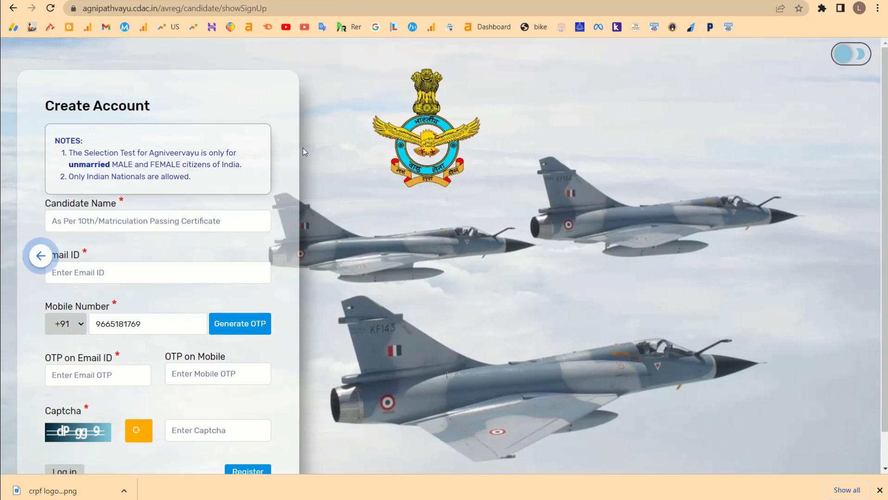
{"action": "scroll", "coordinate": [141, 149], "scroll_direction": "up", "scroll_amount": 5}
{"action": "scroll", "coordinate": [141, 150], "scroll_direction": "left", "scroll_amount": 2}
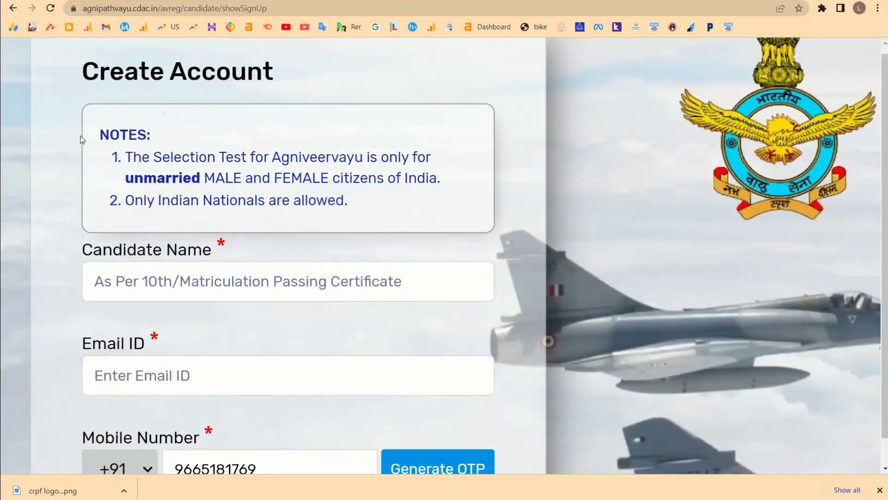
{"action": "mouse_move", "coordinate": [94, 135]}
{"action": "left_mouse_down"}
{"action": "mouse_move", "coordinate": [307, 158]}
{"action": "mouse_move", "coordinate": [387, 153]}
{"action": "mouse_move", "coordinate": [167, 174]}
{"action": "mouse_move", "coordinate": [229, 157]}
{"action": "mouse_move", "coordinate": [242, 177]}
{"action": "mouse_move", "coordinate": [335, 180]}
{"action": "left_mouse_up"}
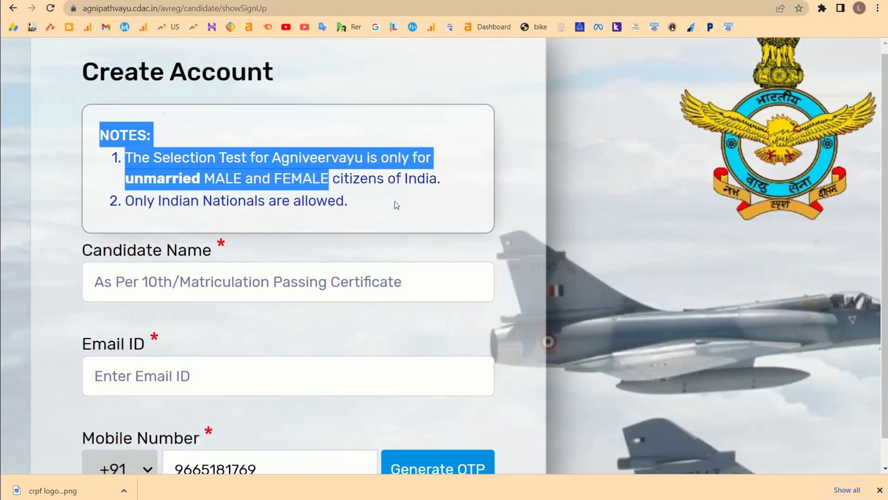
{"action": "scroll", "coordinate": [248, 283], "scroll_direction": "down", "scroll_amount": 2}
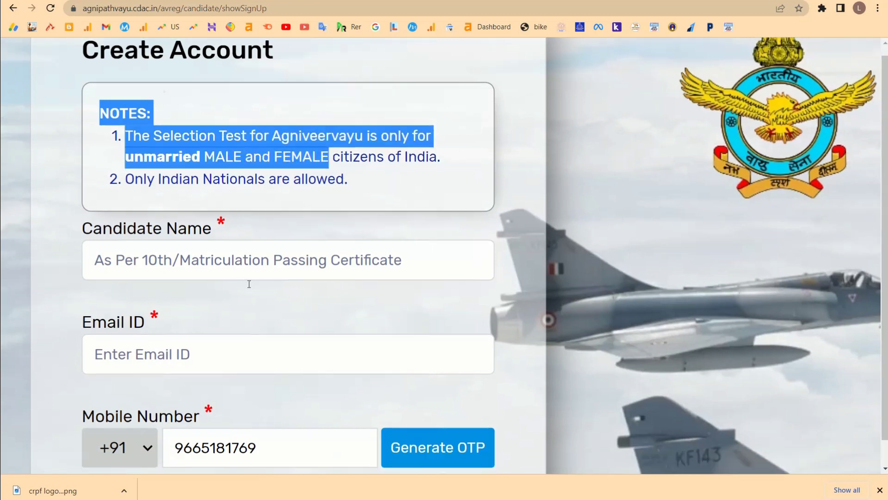
{"action": "left_click", "coordinate": [157, 192]}
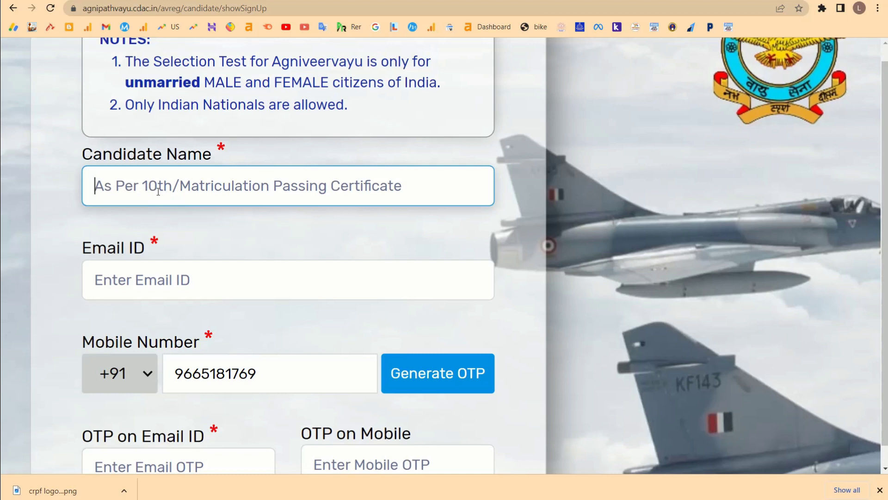
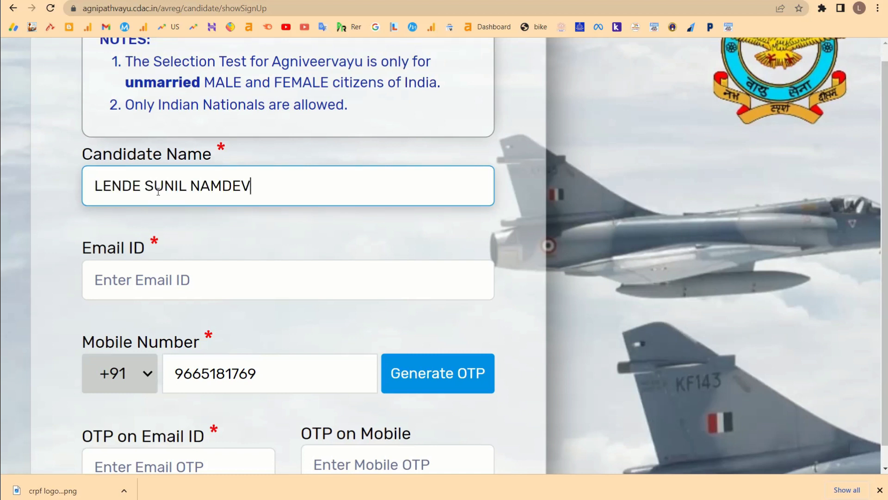
Enter the candidate's e-mail address in Email ID and check the mobile number.
{"action": "scroll", "coordinate": [177, 229], "scroll_direction": "down", "scroll_amount": 2}
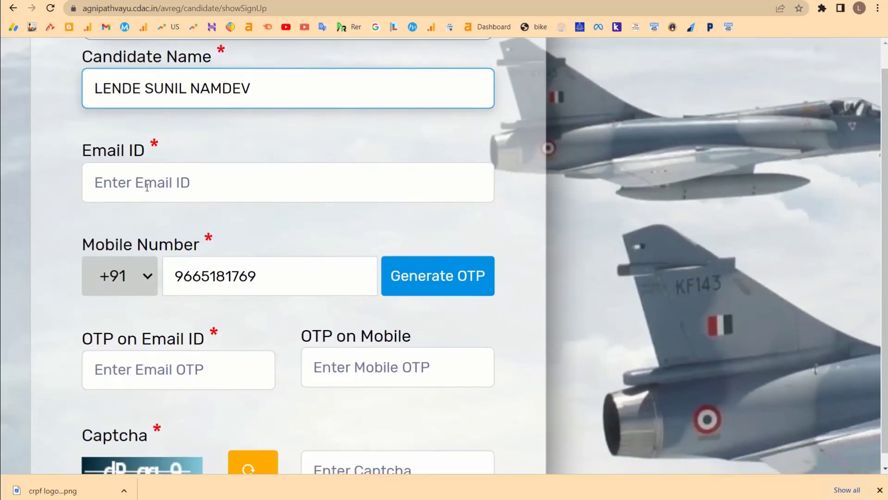
{"action": "left_click", "coordinate": [144, 182]}
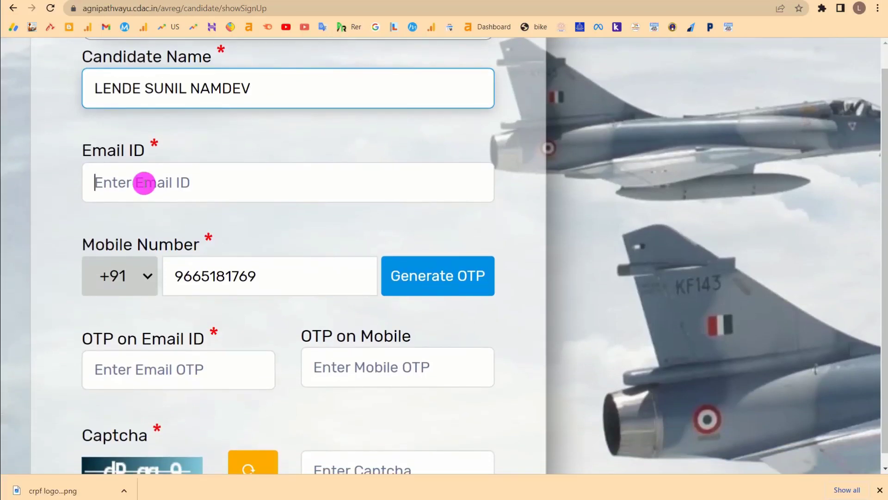
{"action": "type", "text": "JAY"}
{"action": "key", "text": "BackSpace"}
{"action": "key", "text": "BackSpace"}
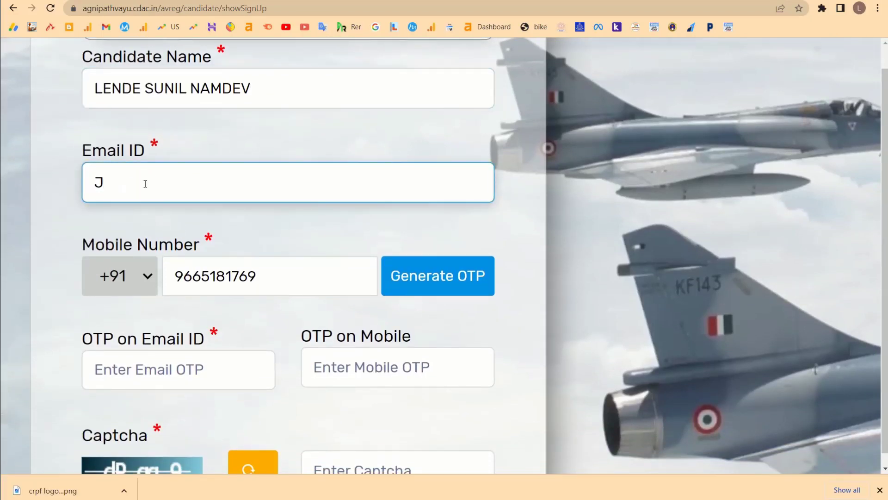
{"action": "key", "text": "BackSpace"}
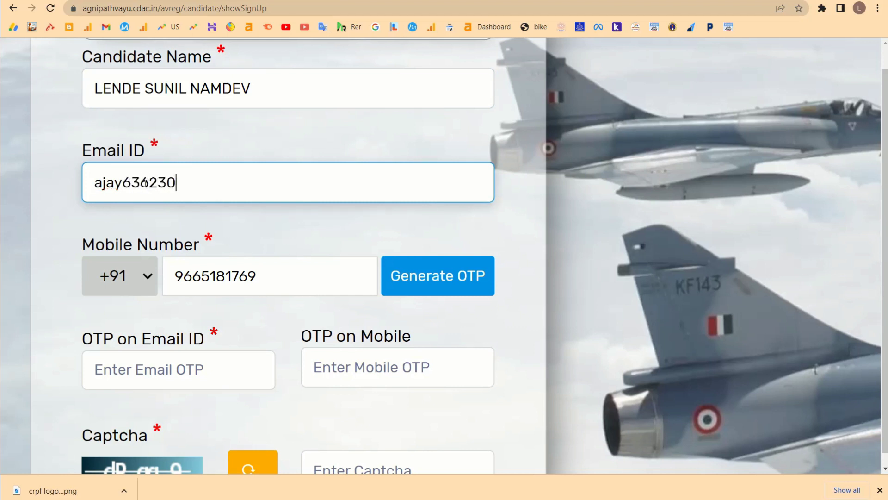
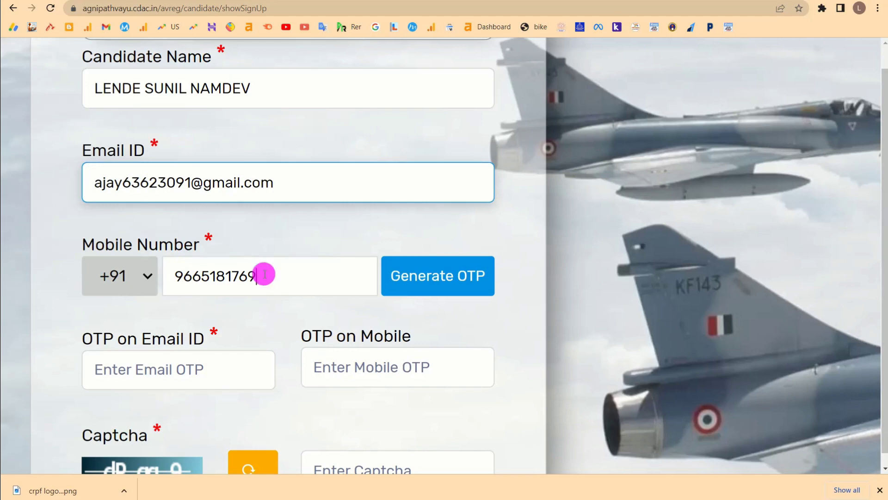
{"action": "left_click_drag", "start_coordinate": [264, 276], "coordinate": [170, 276]}
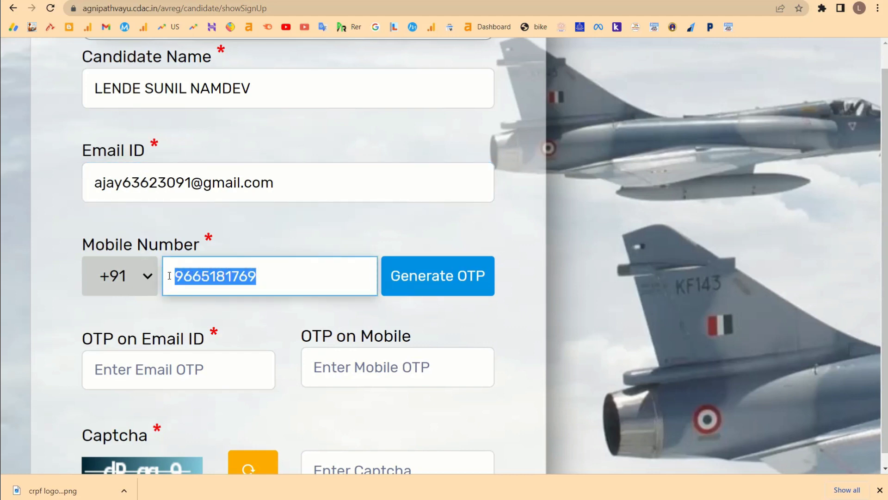
Request the OTPs and press Ok in the Confirm dialog after checking the e-mail and notes.
{"action": "left_click", "coordinate": [416, 284]}
{"action": "scroll", "coordinate": [416, 284], "scroll_direction": "down", "scroll_amount": 5}
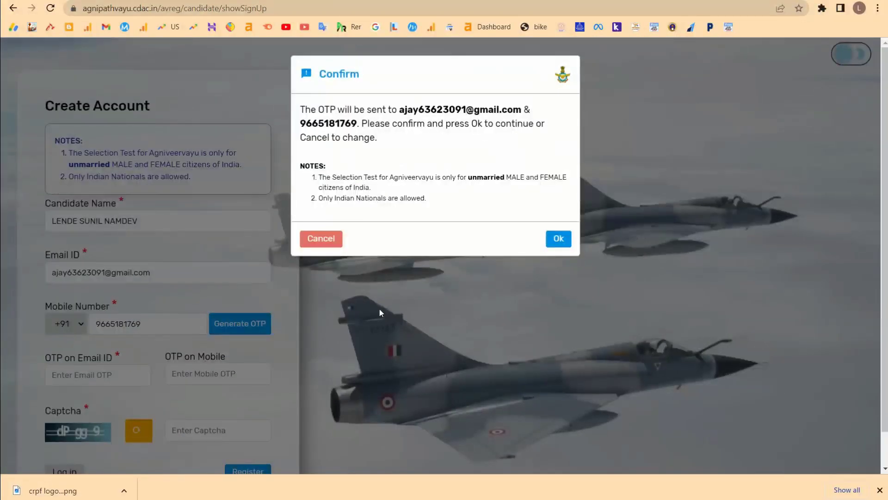
{"action": "left_click_drag", "start_coordinate": [399, 110], "coordinate": [357, 122]}
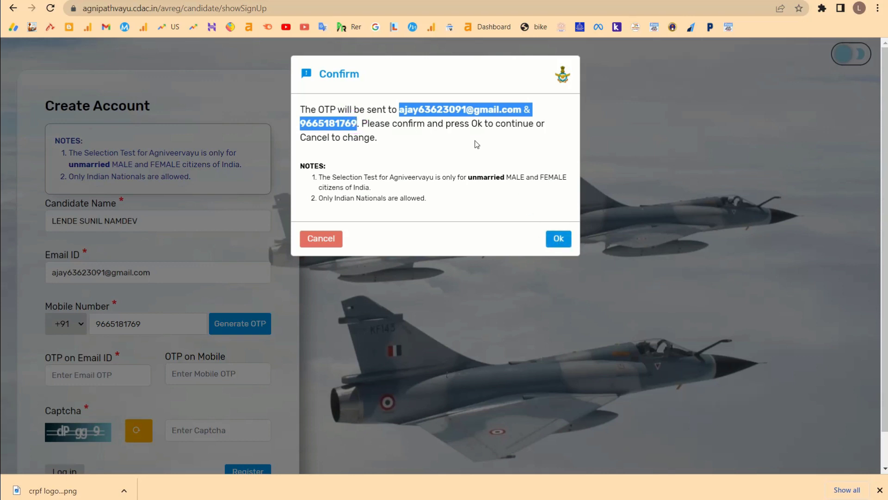
{"action": "left_click", "coordinate": [406, 46]}
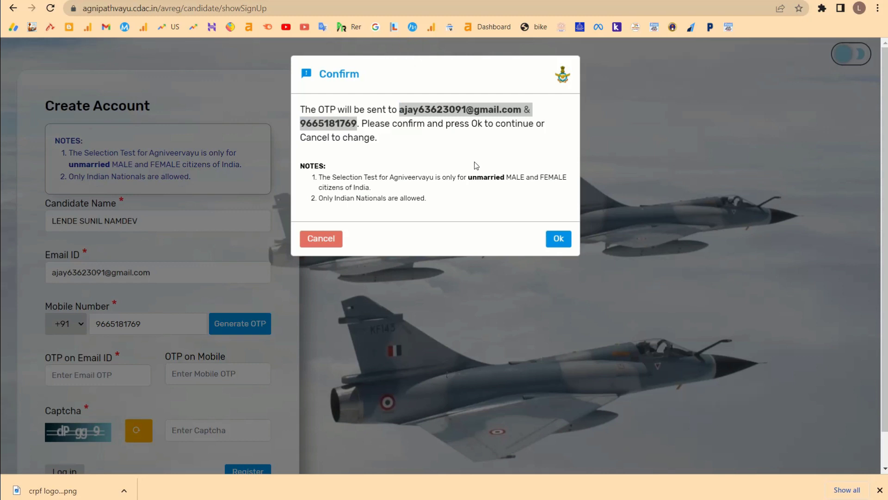
{"action": "left_click", "coordinate": [467, 176]}
{"action": "left_click_drag", "start_coordinate": [467, 177], "coordinate": [515, 188]}
{"action": "left_click", "coordinate": [559, 239]}
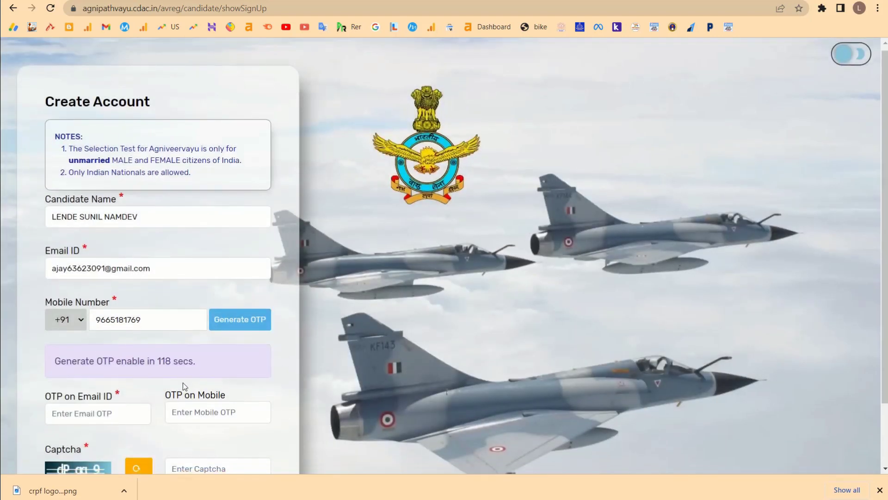
Dismiss the OTP-sent message, enter both OTPs and a refreshed captcha, and register.
{"action": "scroll", "coordinate": [183, 382], "scroll_direction": "down", "scroll_amount": 2}
{"action": "left_click", "coordinate": [112, 342]}
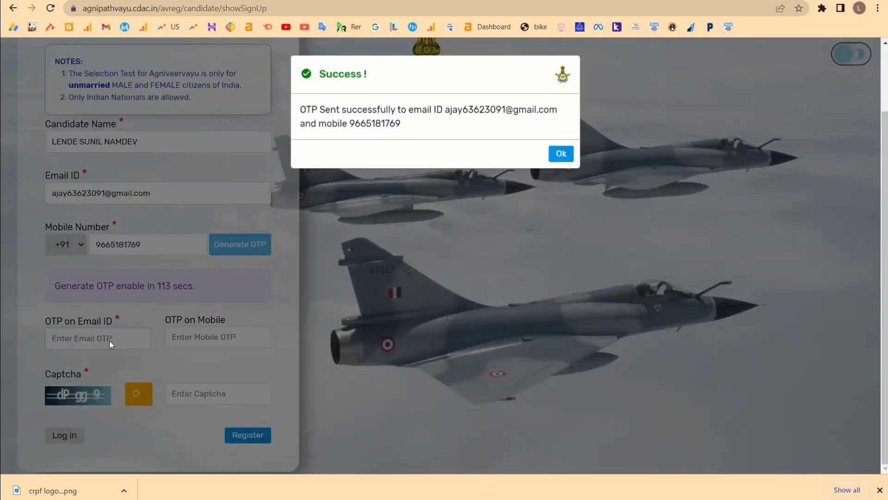
{"action": "left_click", "coordinate": [553, 153]}
{"action": "left_click", "coordinate": [74, 339]}
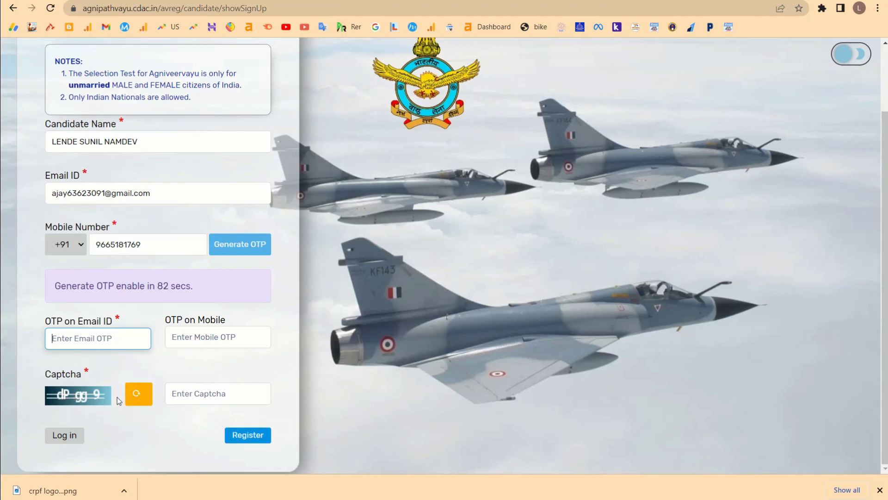
{"action": "left_click", "coordinate": [140, 395]}
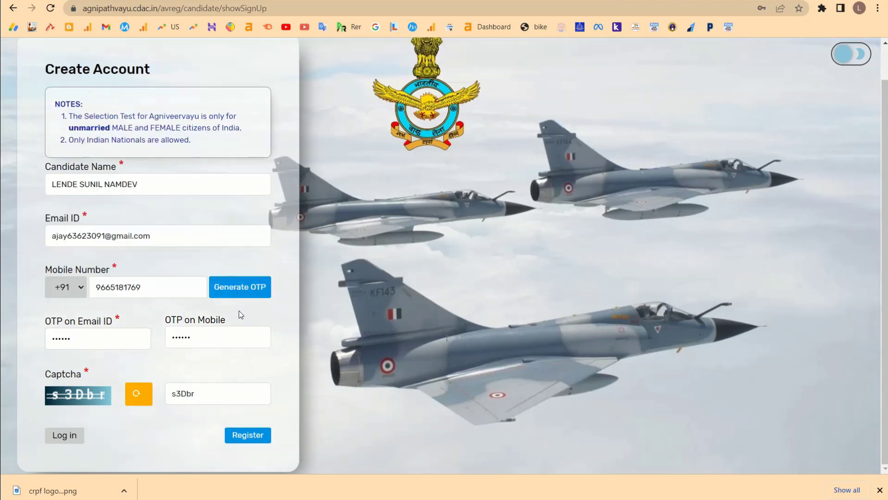
{"action": "left_click", "coordinate": [240, 435]}
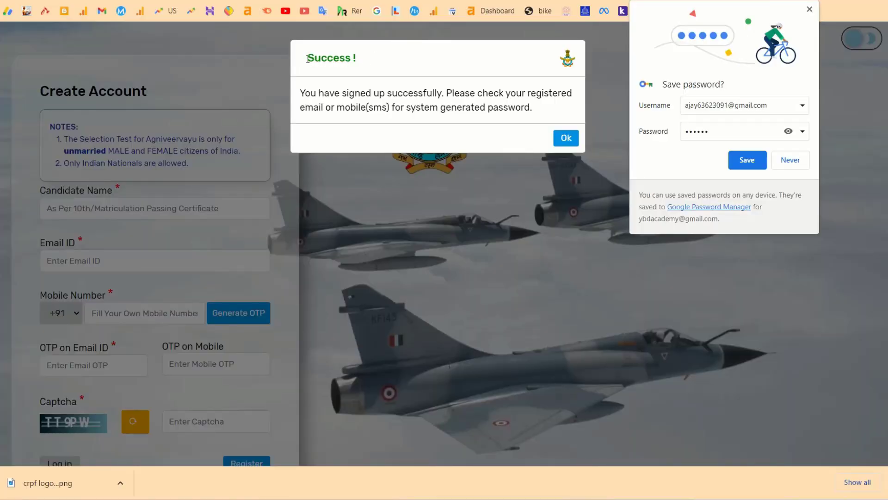
Decline Chrome's password save and log in with the registered e-mail, system password and captcha.
{"action": "left_click", "coordinate": [565, 137]}
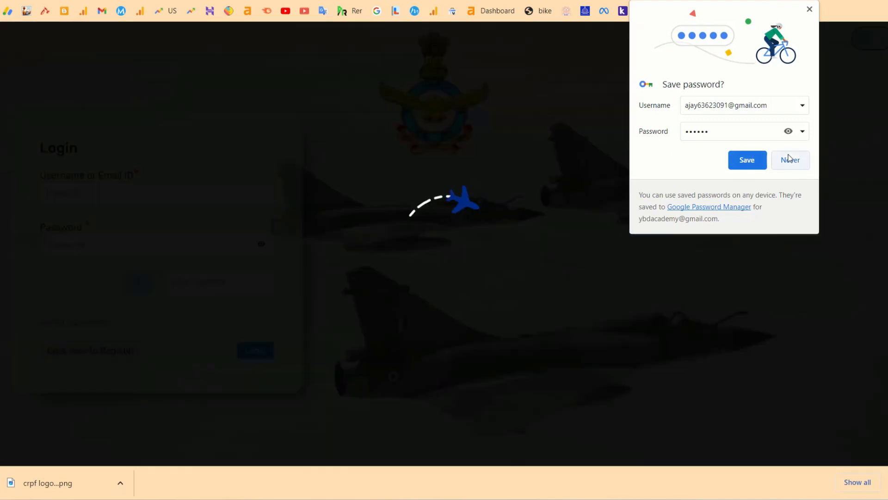
{"action": "left_click", "coordinate": [790, 160]}
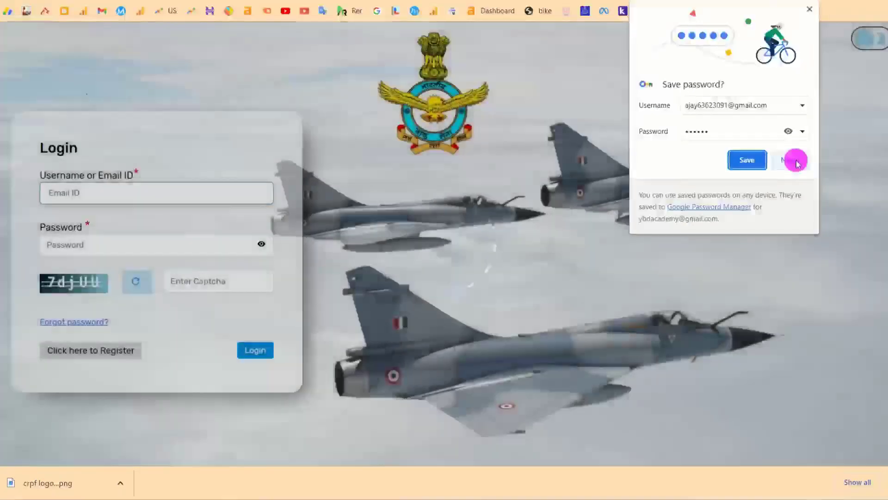
{"action": "type", "text": "ajay"}
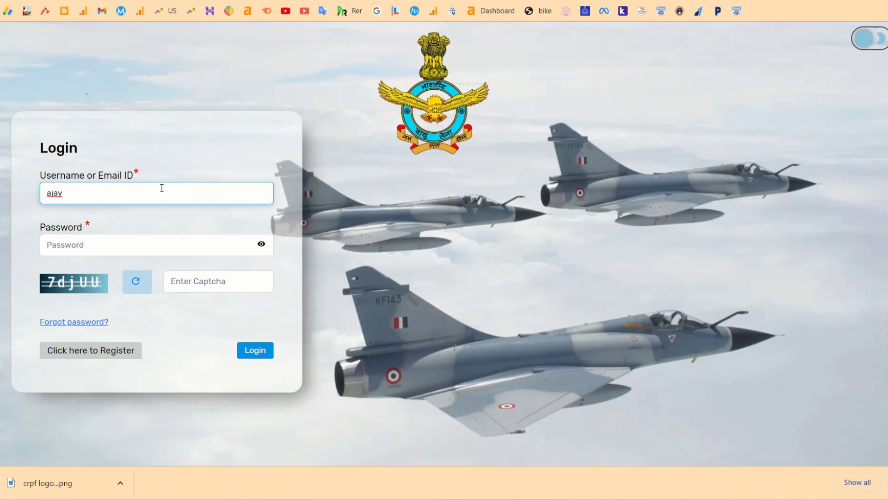
{"action": "left_click", "coordinate": [407, 30]}
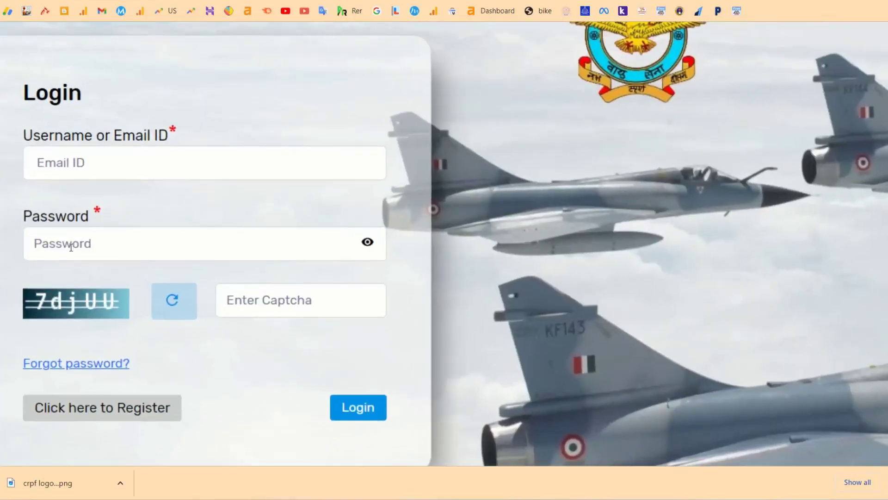
{"action": "left_click", "coordinate": [84, 238]}
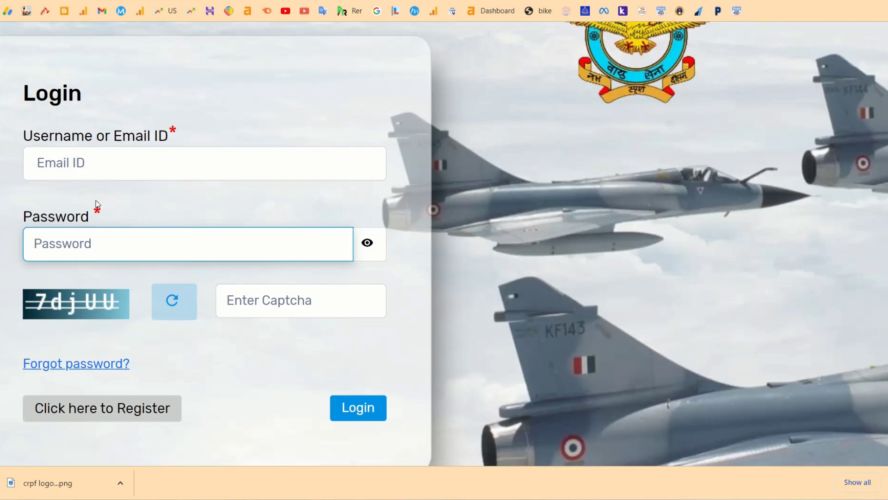
{"action": "left_click", "coordinate": [84, 156]}
{"action": "key", "text": "ctrl+v"}
{"action": "left_click", "coordinate": [83, 257]}
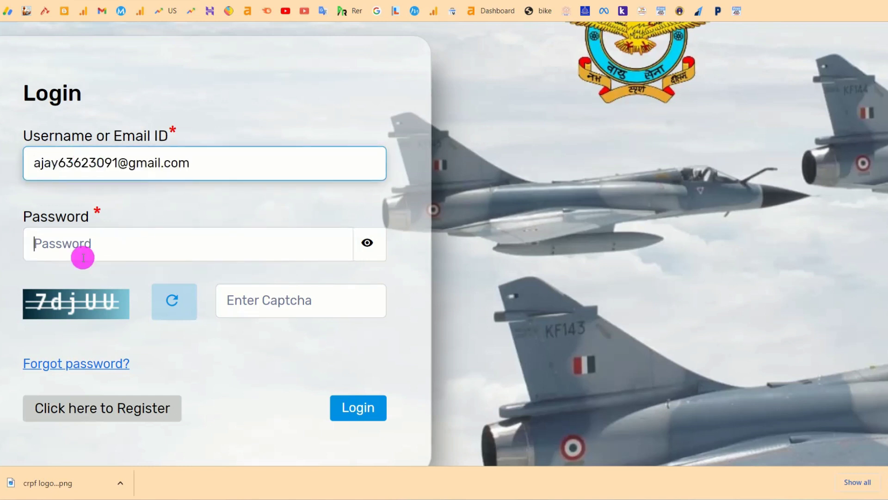
{"action": "left_click", "coordinate": [284, 301]}
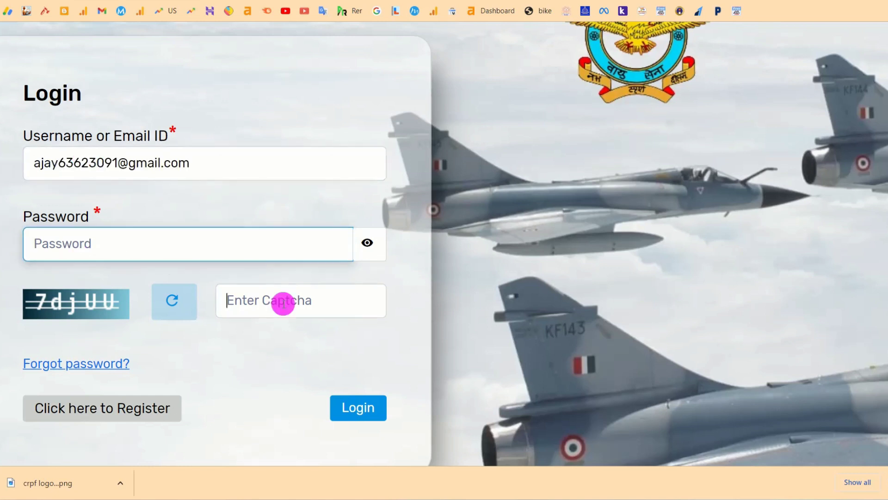
{"action": "type", "text": "7djUU"}
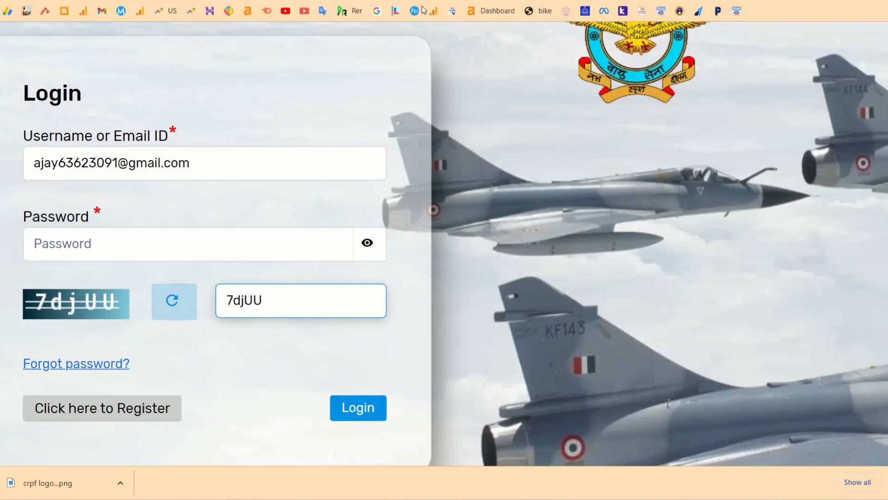
{"action": "left_click", "coordinate": [409, 24]}
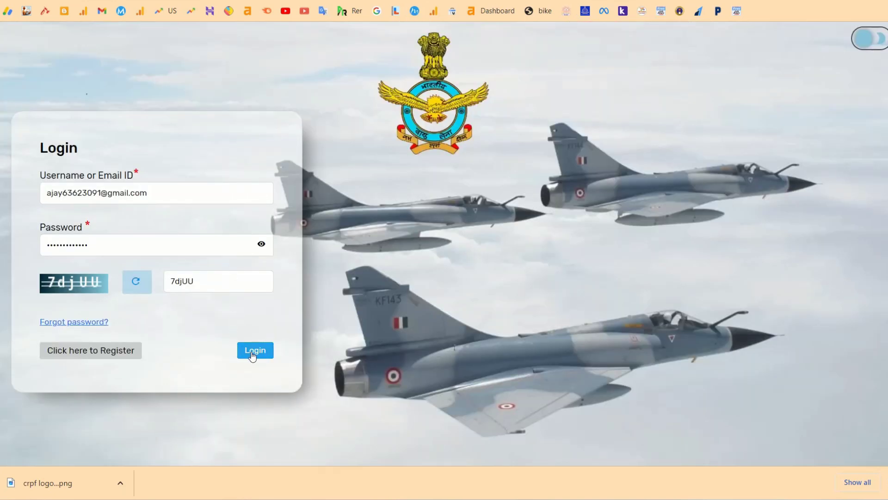
{"action": "left_click", "coordinate": [255, 354]}
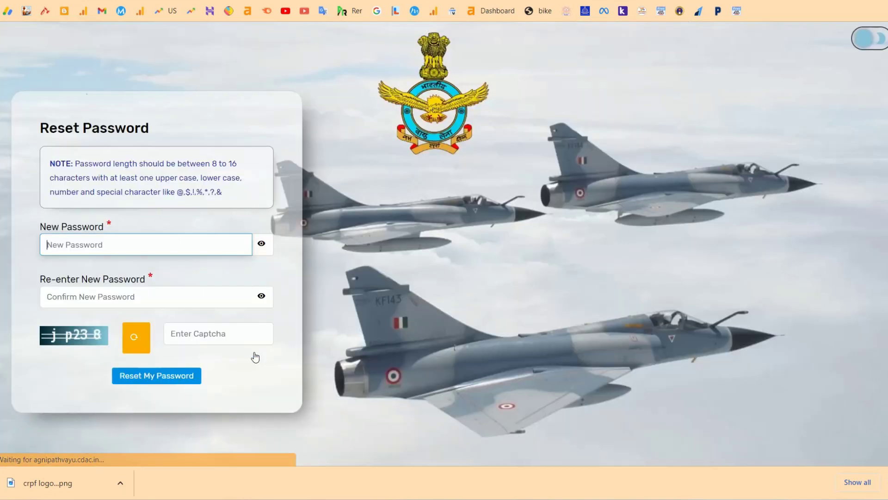
Enter and confirm a new password with the captcha, reset it, and dismiss the success message.
{"action": "scroll", "coordinate": [98, 259], "scroll_direction": "up", "scroll_amount": 3}
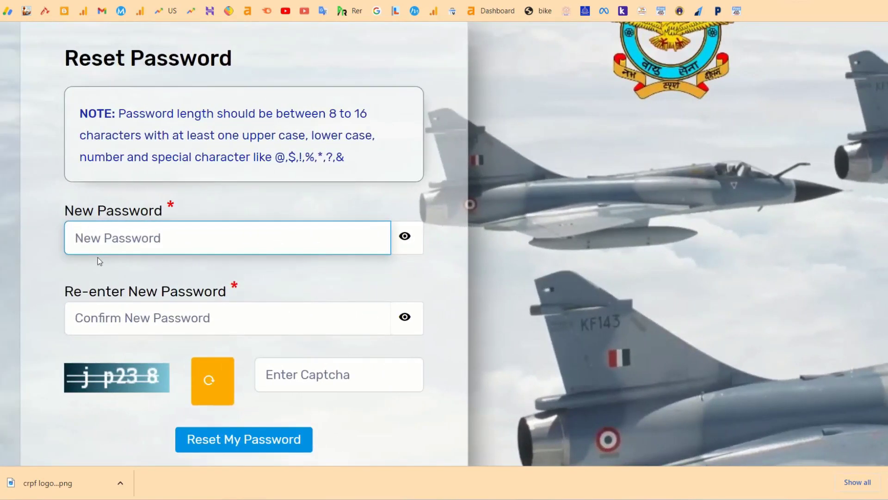
{"action": "left_click", "coordinate": [109, 230]}
{"action": "type", "text": "•••••••••"}
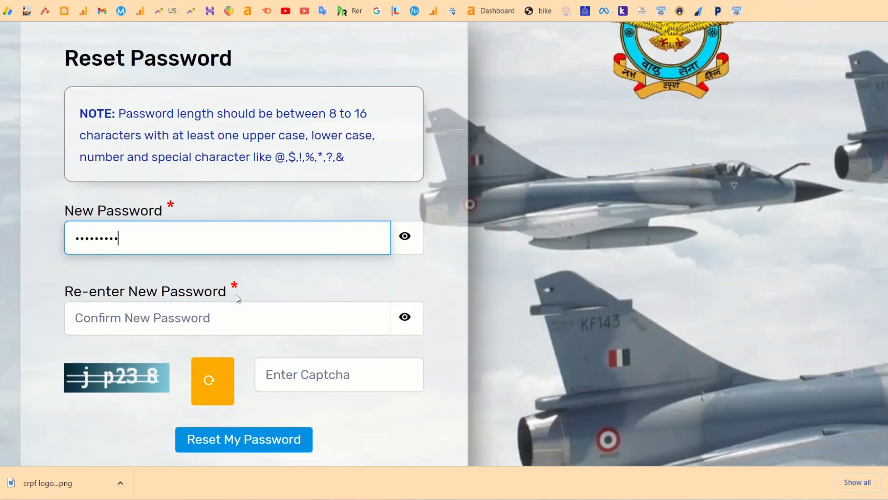
{"action": "left_click", "coordinate": [184, 316]}
{"action": "type", "text": "••"}
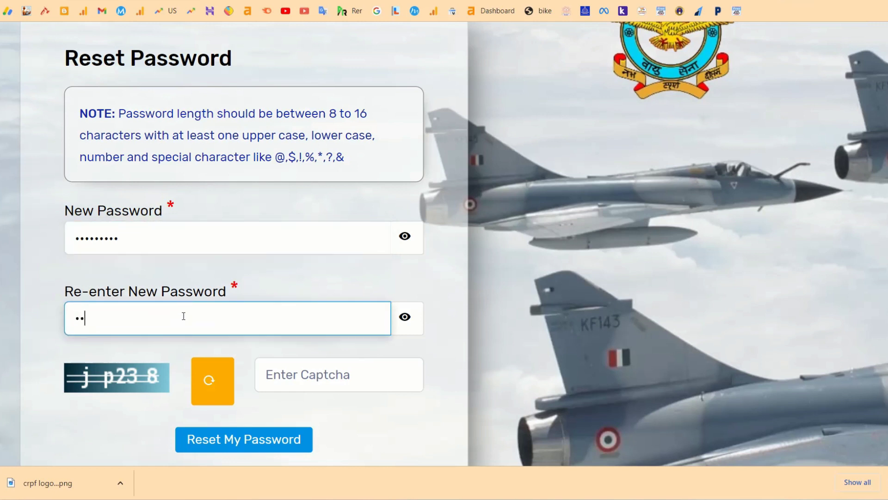
{"action": "type", "text": "•••••••"}
{"action": "left_click", "coordinate": [291, 379]}
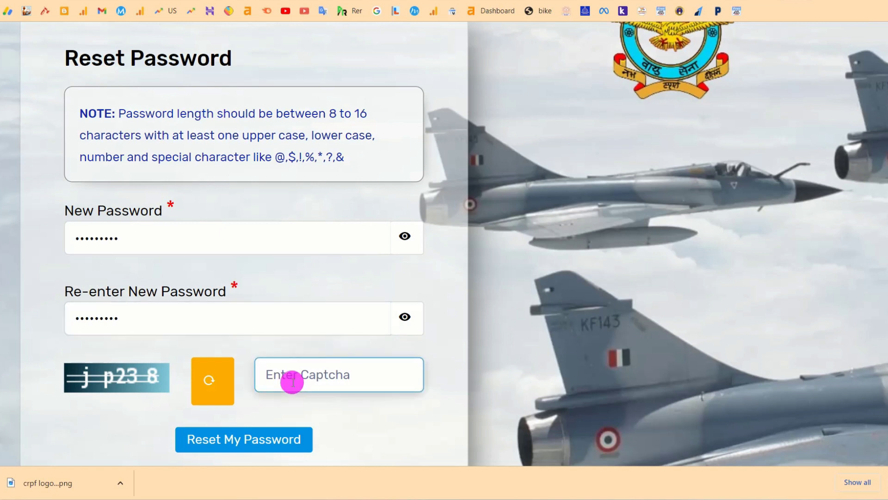
{"action": "type", "text": "jp238"}
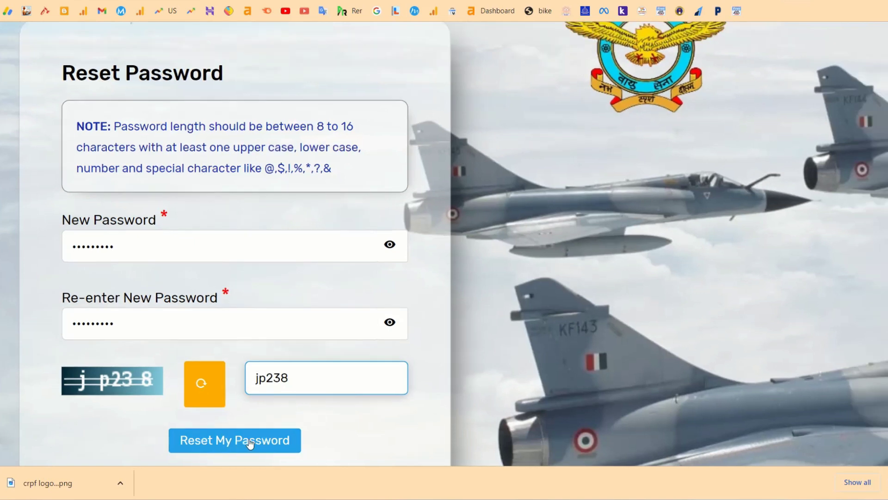
{"action": "scroll", "coordinate": [246, 440], "scroll_direction": "down", "scroll_amount": 3}
{"action": "left_click", "coordinate": [163, 429]}
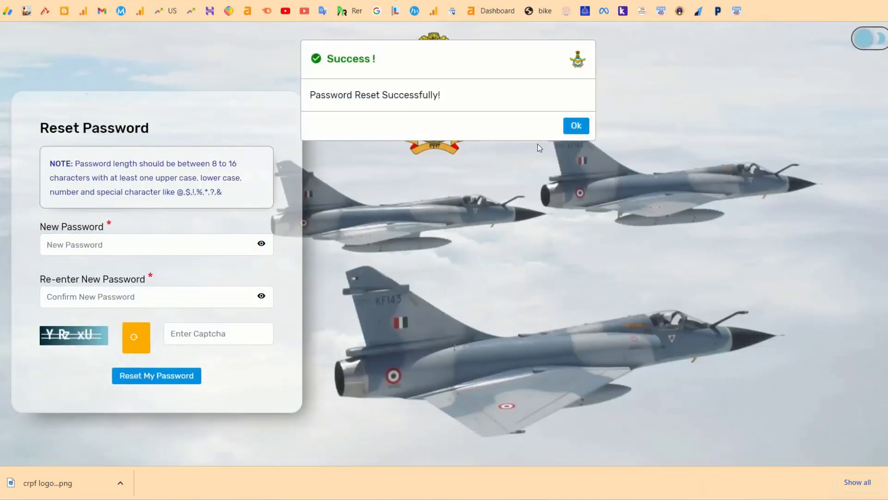
{"action": "left_click", "coordinate": [576, 125]}
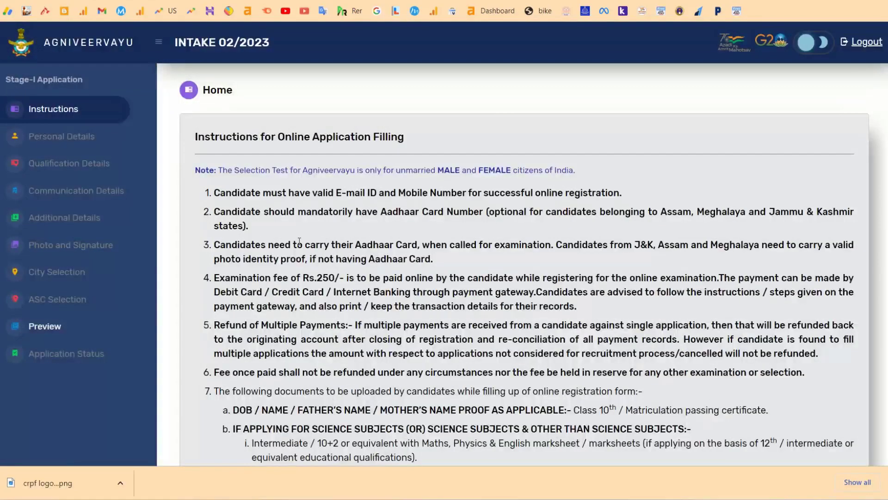
Tick the instructions compliance checkbox and continue to the Personal Details form.
{"action": "scroll", "coordinate": [409, 258], "scroll_direction": "down", "scroll_amount": 10}
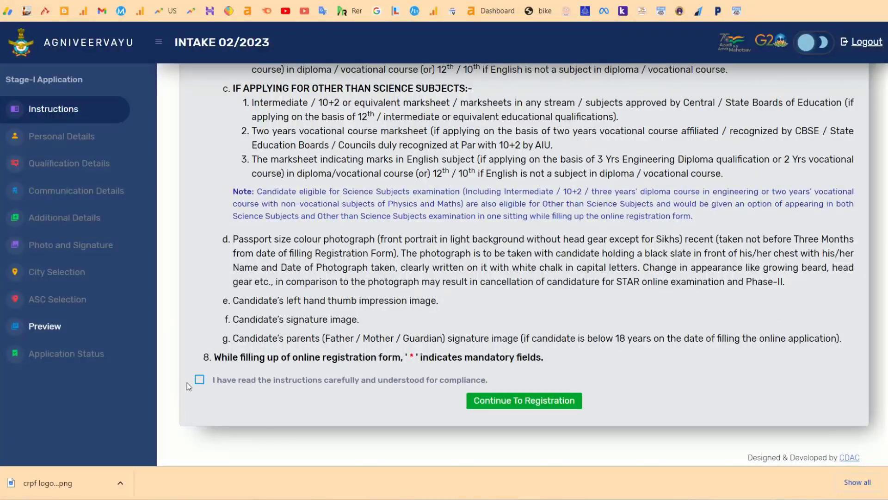
{"action": "left_click", "coordinate": [199, 381]}
{"action": "scroll", "coordinate": [288, 194], "scroll_direction": "up", "scroll_amount": 10}
{"action": "scroll", "coordinate": [288, 193], "scroll_direction": "up", "scroll_amount": 5}
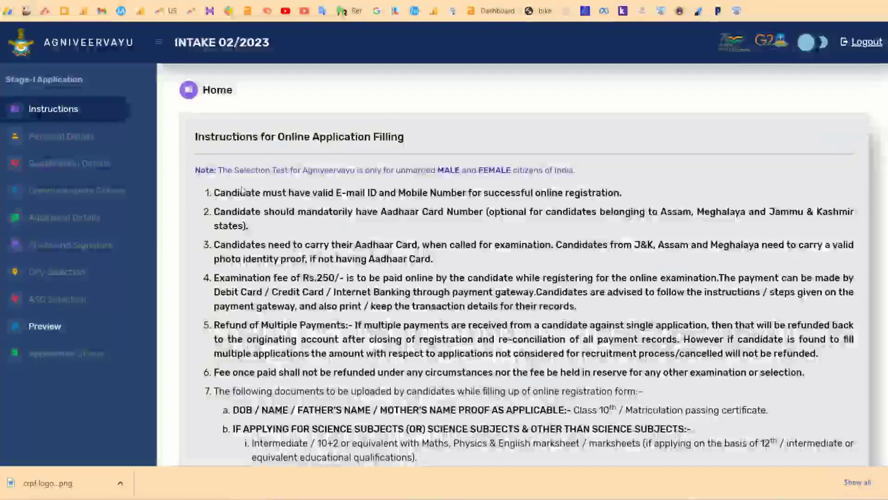
{"action": "left_click_drag", "start_coordinate": [215, 199], "coordinate": [331, 341]}
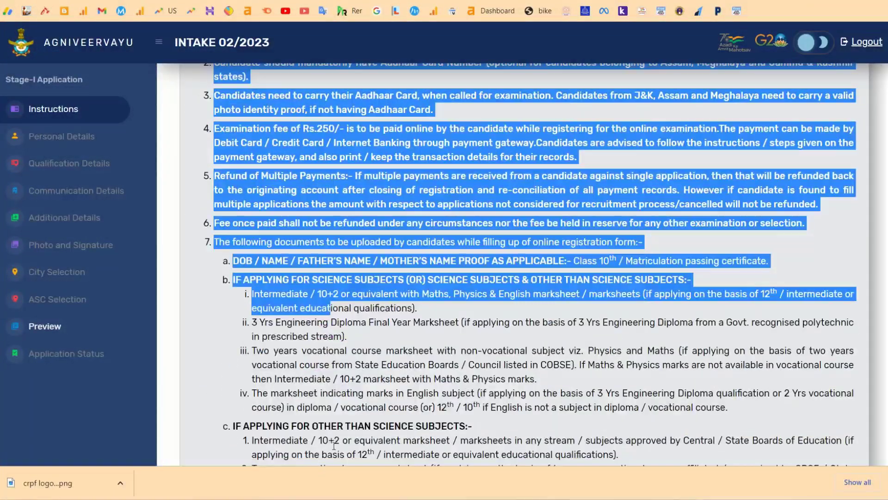
{"action": "scroll", "coordinate": [327, 394], "scroll_direction": "down", "scroll_amount": 7}
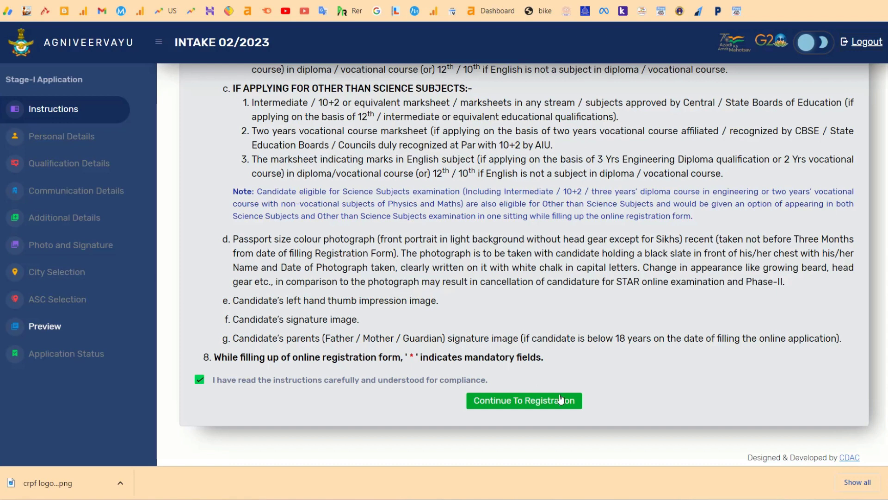
{"action": "left_click", "coordinate": [514, 404]}
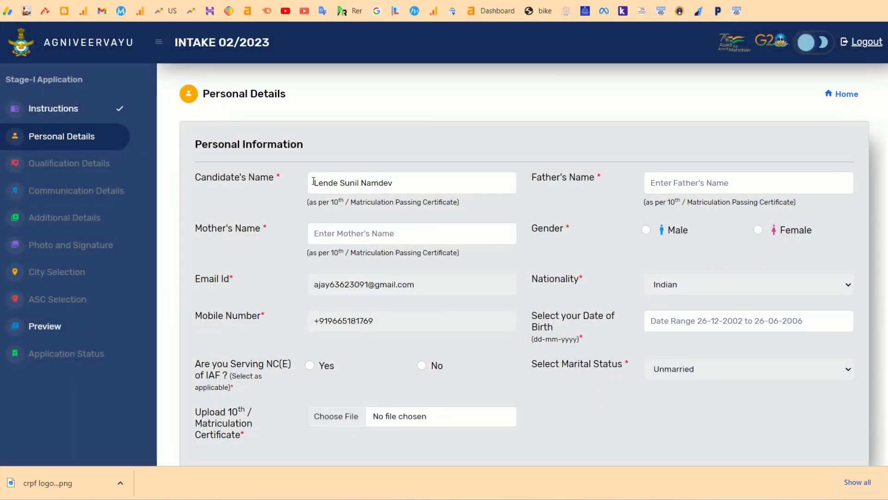
Fill in the father's name and the mother's name on the Personal Details form.
{"action": "left_click_drag", "start_coordinate": [314, 183], "coordinate": [597, 177]}
{"action": "left_click", "coordinate": [657, 187]}
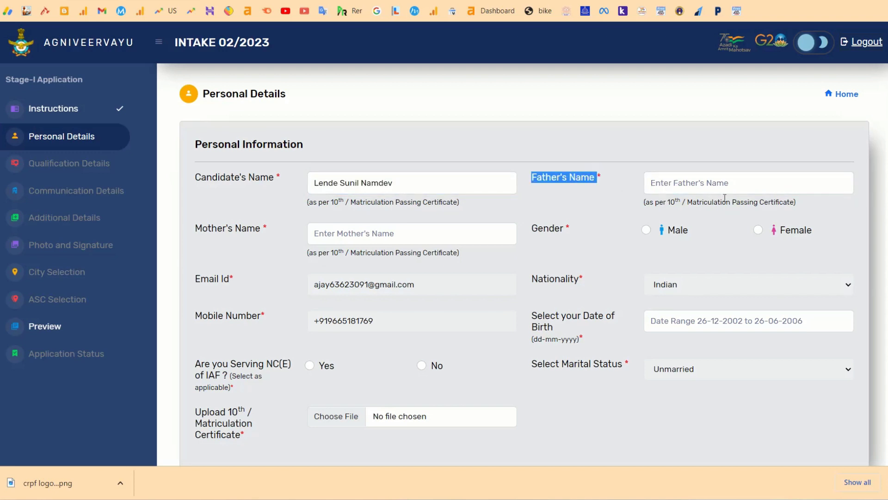
{"action": "left_click_drag", "start_coordinate": [787, 207], "coordinate": [646, 204]}
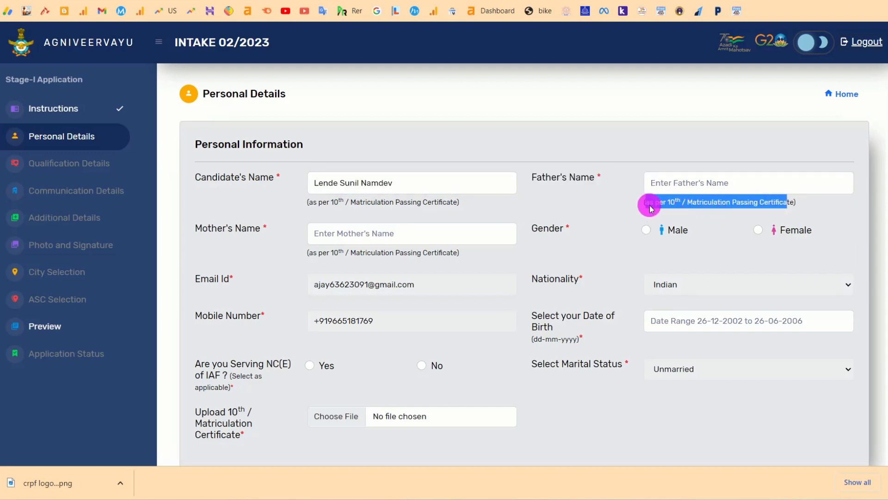
{"action": "left_click", "coordinate": [676, 183]}
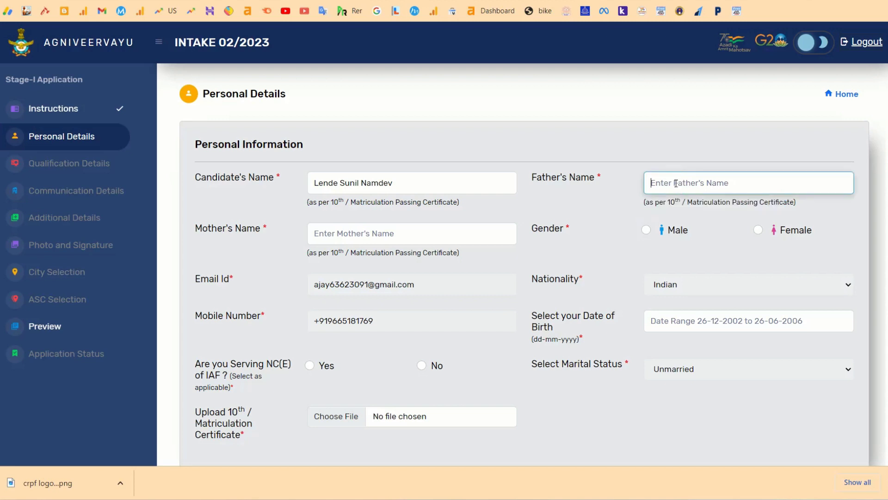
{"action": "type", "text": "Namdev"}
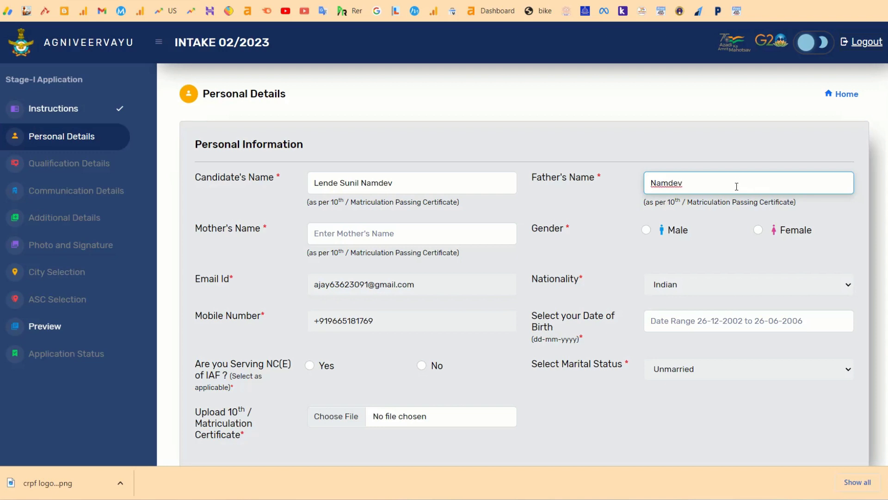
{"action": "left_click_drag", "start_coordinate": [705, 186], "coordinate": [648, 186]}
{"action": "left_click", "coordinate": [381, 224]}
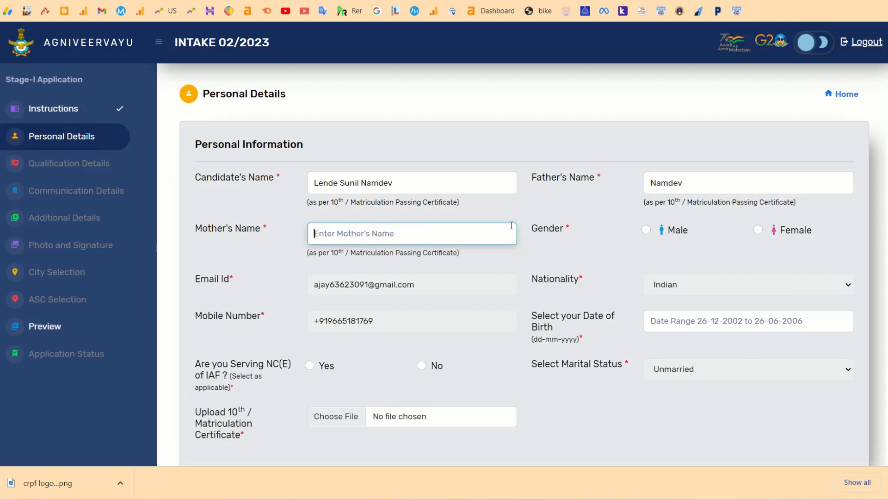
{"action": "type", "text": "Alka"}
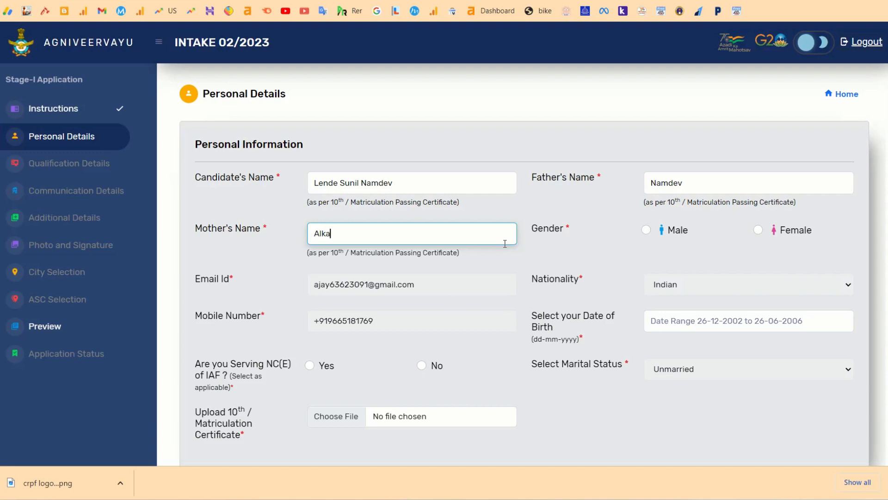
{"action": "left_click_drag", "start_coordinate": [314, 252], "coordinate": [645, 237]}
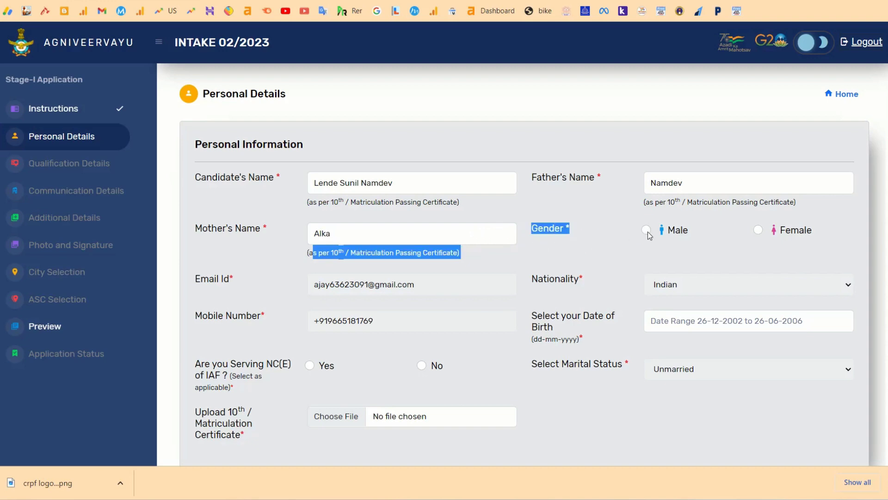
Select and confirm Male as the gender, then open the Date of Birth picker.
{"action": "left_click", "coordinate": [647, 231]}
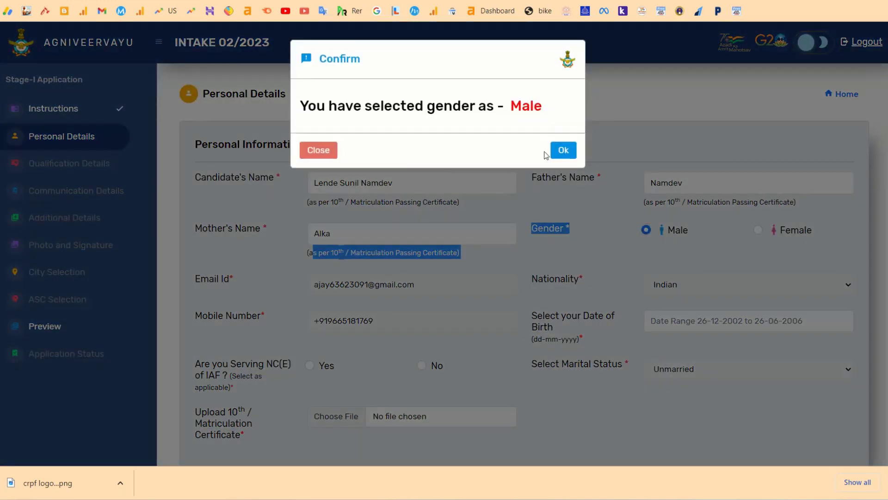
{"action": "left_click", "coordinate": [564, 150]}
{"action": "scroll", "coordinate": [509, 318], "scroll_direction": "down", "scroll_amount": 1}
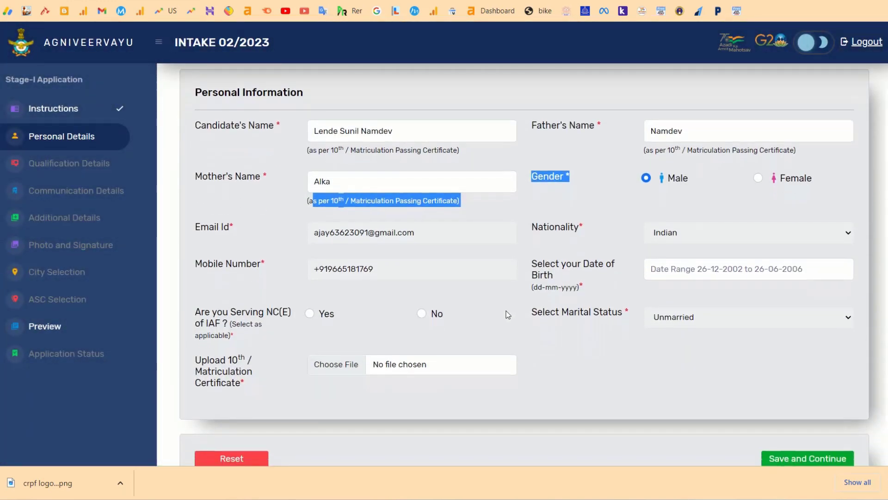
{"action": "left_click", "coordinate": [422, 231]}
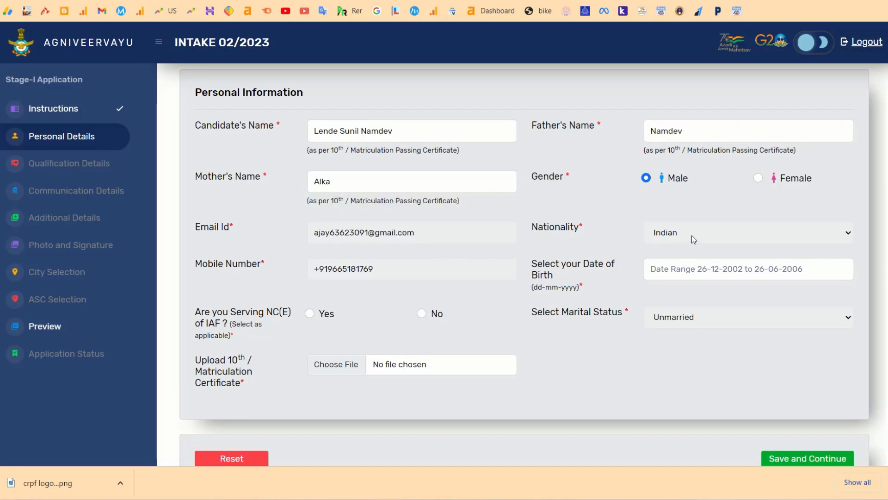
{"action": "scroll", "coordinate": [501, 280], "scroll_direction": "down", "scroll_amount": 1}
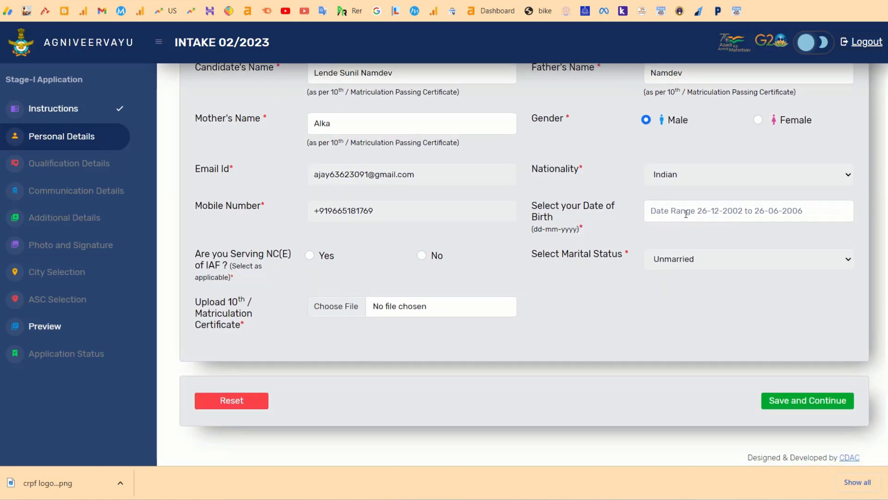
{"action": "left_click", "coordinate": [650, 211]}
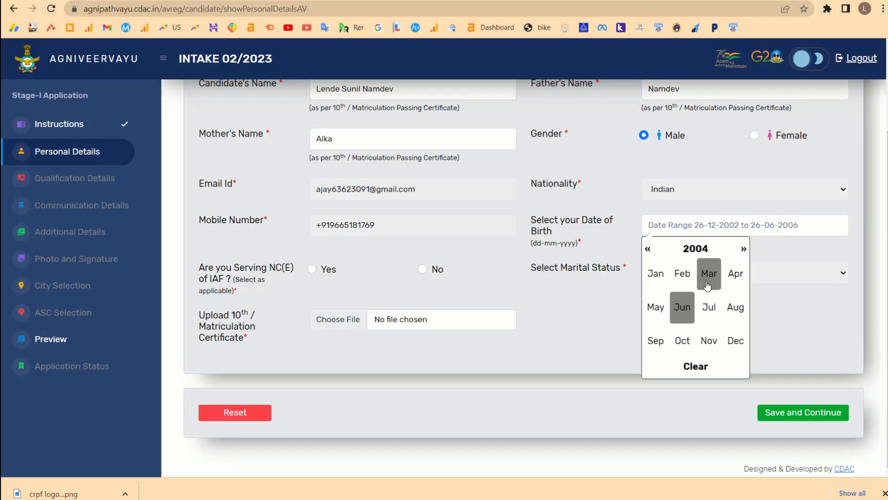
Set the date of birth to 16-06-2005 via year 2005, June, day 16.
{"action": "left_click", "coordinate": [696, 238]}
{"action": "left_click", "coordinate": [708, 307]}
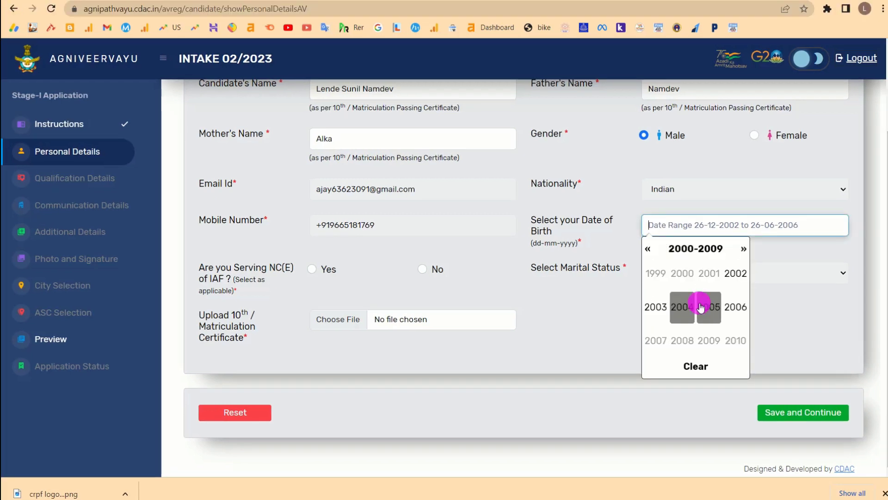
{"action": "left_click", "coordinate": [682, 307]}
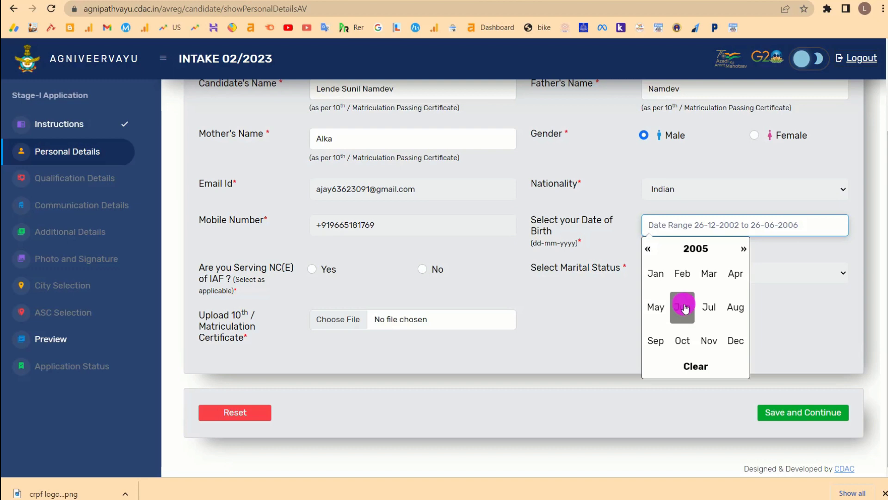
{"action": "left_click", "coordinate": [713, 311]}
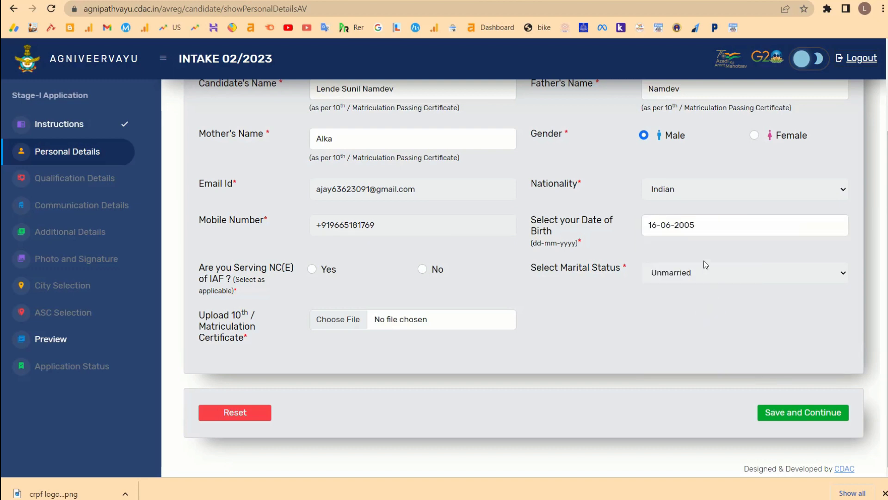
{"action": "left_click_drag", "start_coordinate": [710, 225], "coordinate": [634, 226]}
{"action": "left_click", "coordinate": [622, 232]}
Answer No to 'Are you Serving NC(E) of IAF?' and start the 10th certificate upload.
{"action": "left_click", "coordinate": [196, 269]}
{"action": "left_click_drag", "start_coordinate": [196, 270], "coordinate": [276, 283]}
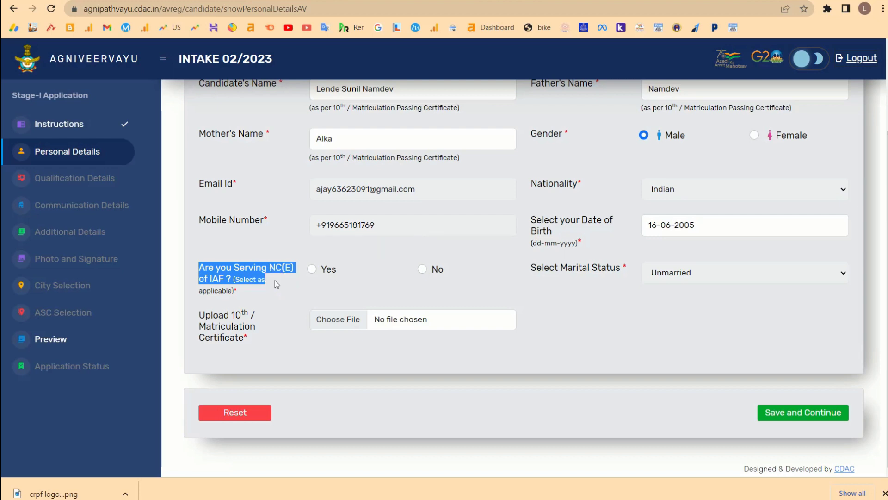
{"action": "left_click", "coordinate": [313, 268]}
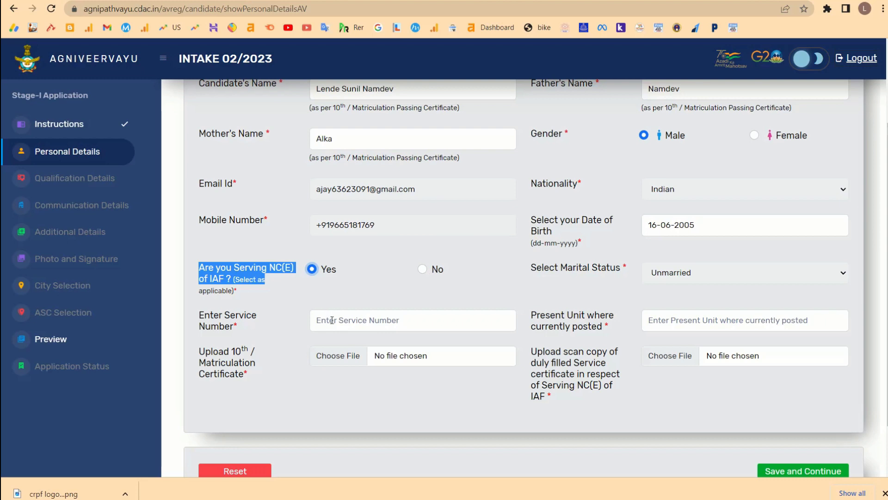
{"action": "left_click", "coordinate": [316, 320]}
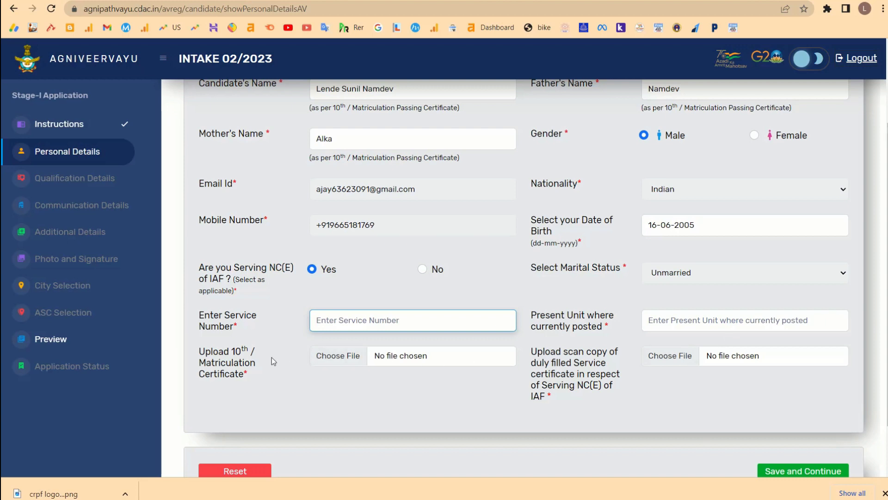
{"action": "left_click_drag", "start_coordinate": [205, 353], "coordinate": [254, 389]}
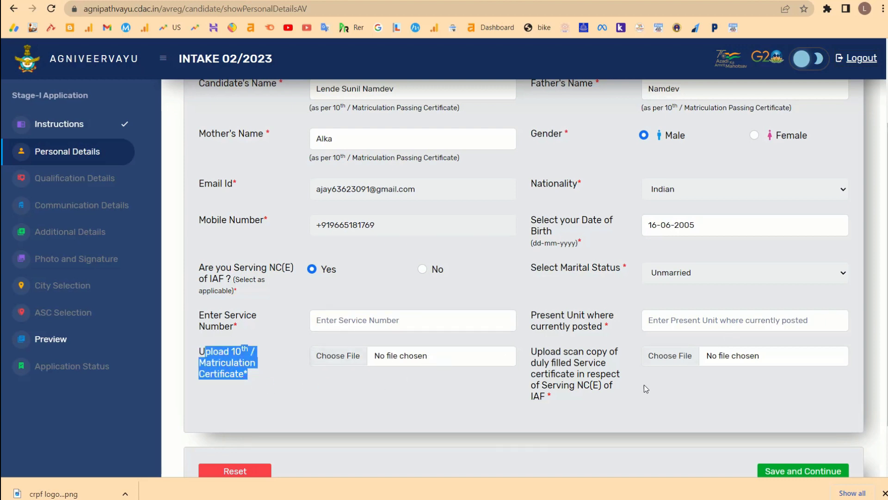
{"action": "left_click_drag", "start_coordinate": [564, 405], "coordinate": [532, 351]}
{"action": "left_click", "coordinate": [422, 269]}
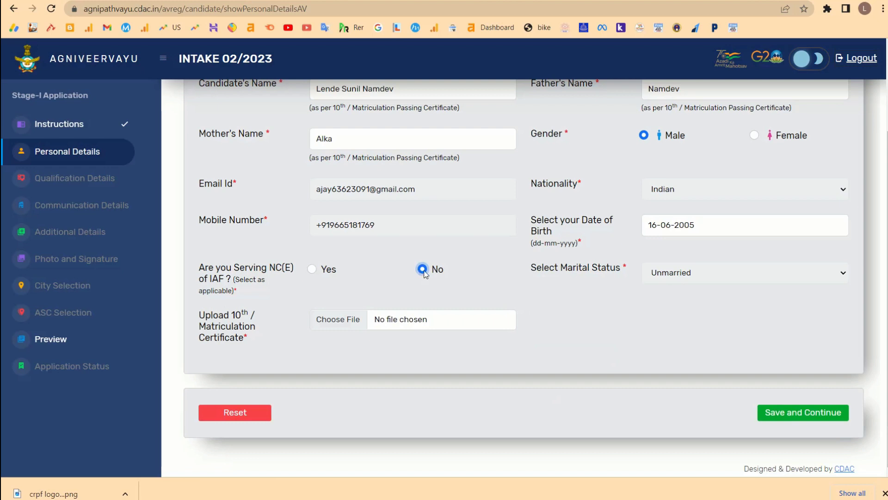
{"action": "left_click", "coordinate": [707, 281]}
Try attaching the 10th certificate and dismiss the image size limit alert.
{"action": "left_click", "coordinate": [344, 320]}
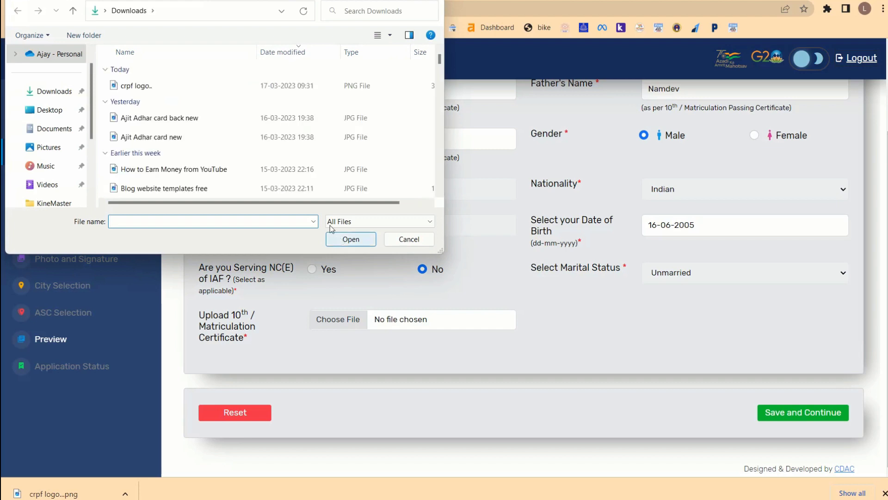
{"action": "scroll", "coordinate": [315, 164], "scroll_direction": "down", "scroll_amount": 1}
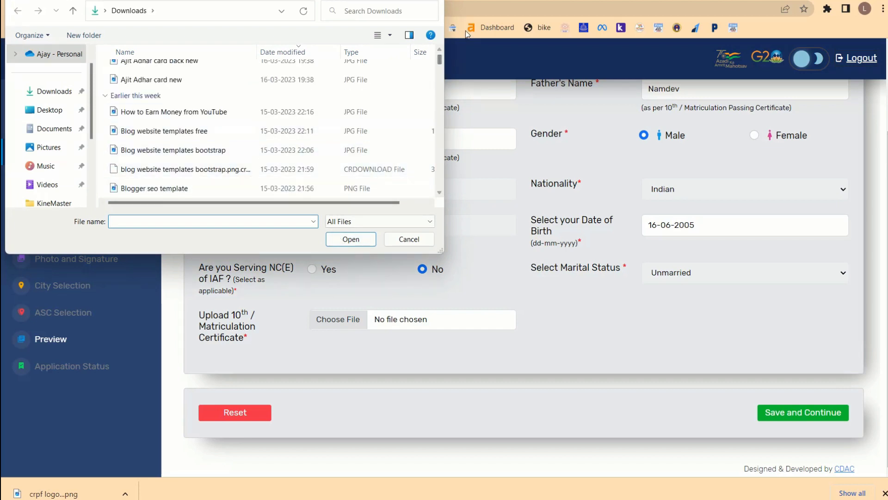
{"action": "key", "text": "Escape"}
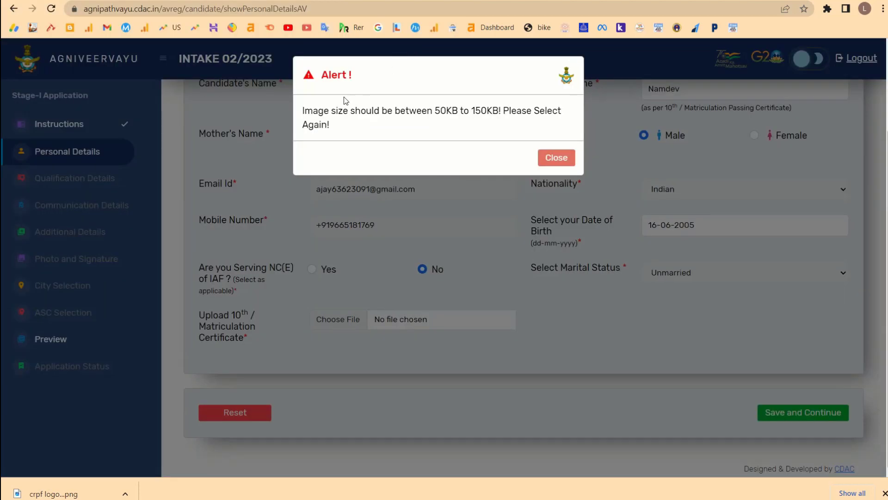
{"action": "left_click_drag", "start_coordinate": [306, 111], "coordinate": [509, 122]}
{"action": "left_click", "coordinate": [556, 158]}
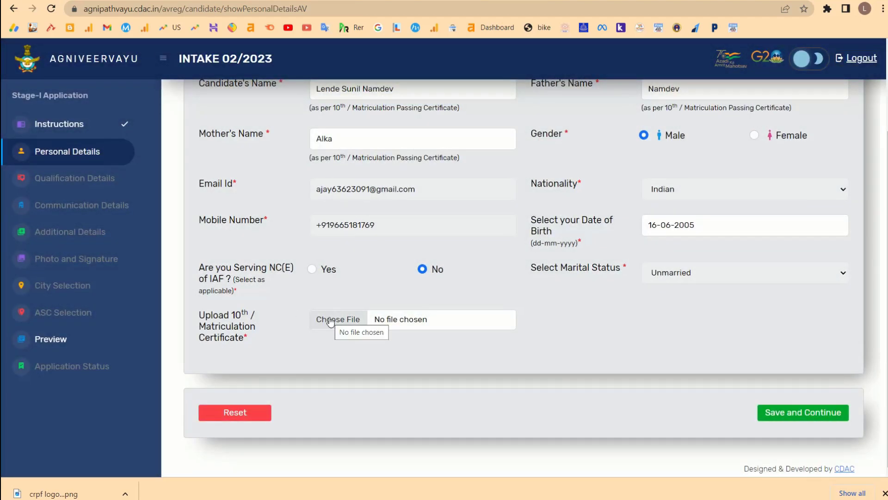
Save and confirm the personal details, then acknowledge the success message.
{"action": "scroll", "coordinate": [407, 40], "scroll_direction": "up", "scroll_amount": 3}
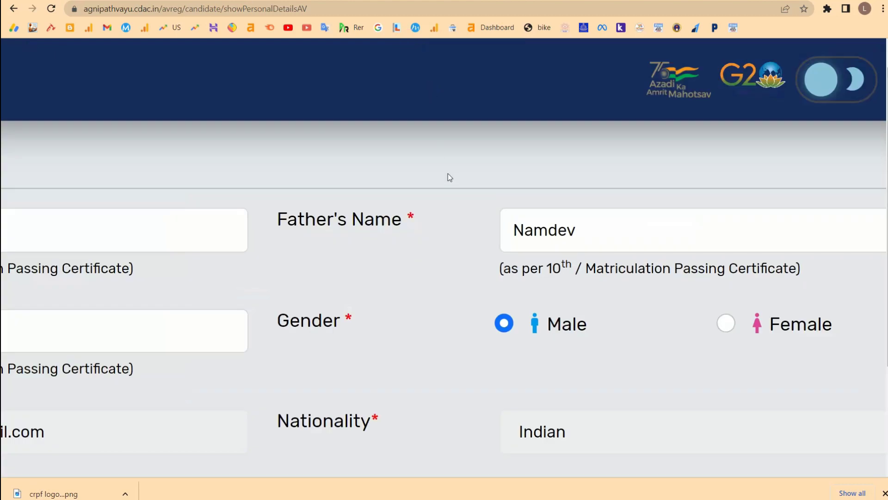
{"action": "scroll", "coordinate": [418, 302], "scroll_direction": "down", "scroll_amount": 10}
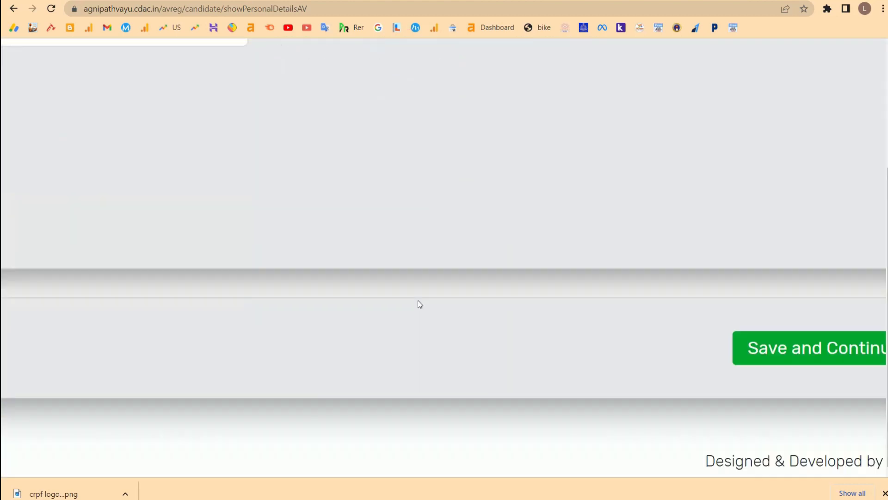
{"action": "left_click", "coordinate": [731, 354]}
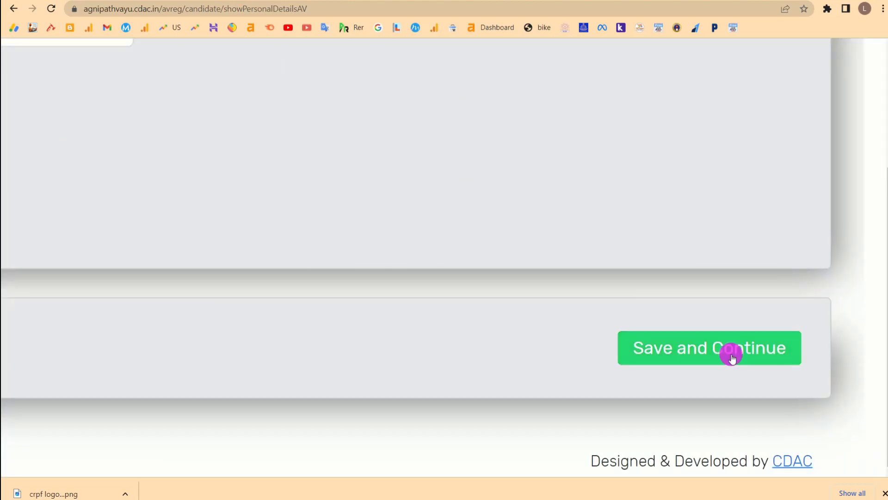
{"action": "scroll", "coordinate": [513, 346], "scroll_direction": "down", "scroll_amount": 5}
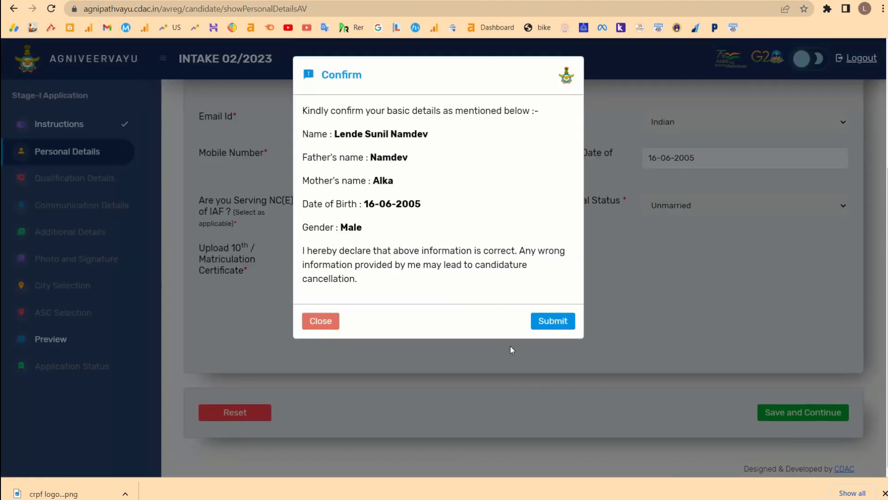
{"action": "left_click_drag", "start_coordinate": [341, 134], "coordinate": [407, 222]}
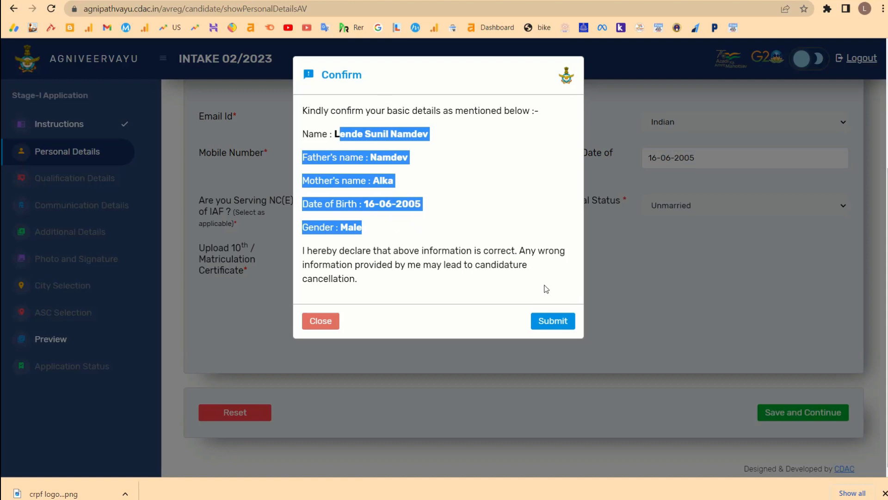
{"action": "left_click", "coordinate": [547, 321]}
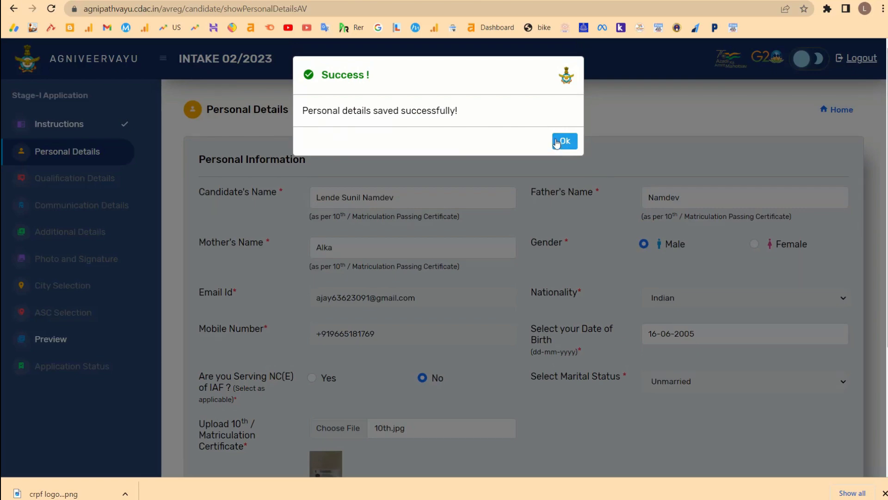
{"action": "left_click", "coordinate": [564, 141]}
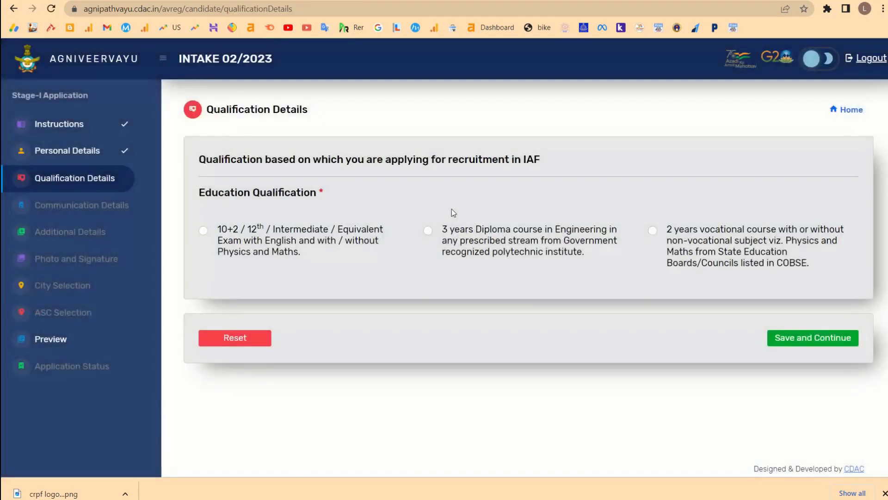
Choose 10+2 as the education qualification and answer Yes to the 10+2 pass question.
{"action": "left_click", "coordinate": [203, 230]}
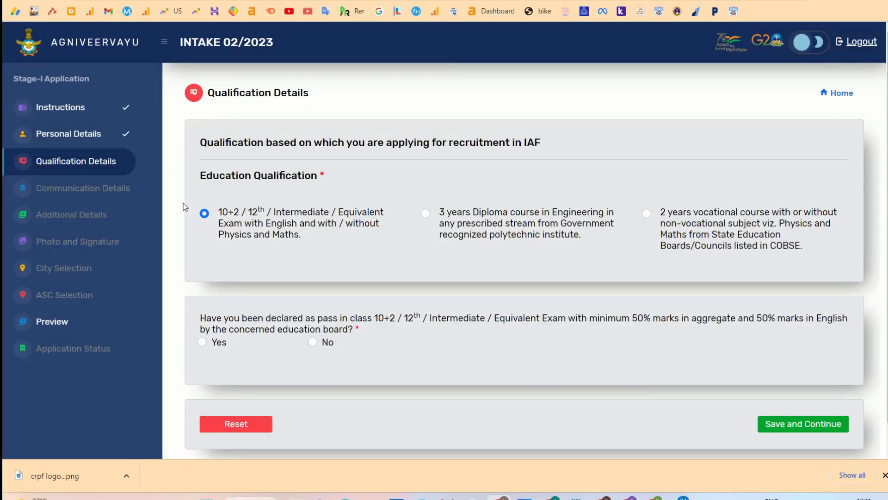
{"action": "left_click", "coordinate": [425, 214]}
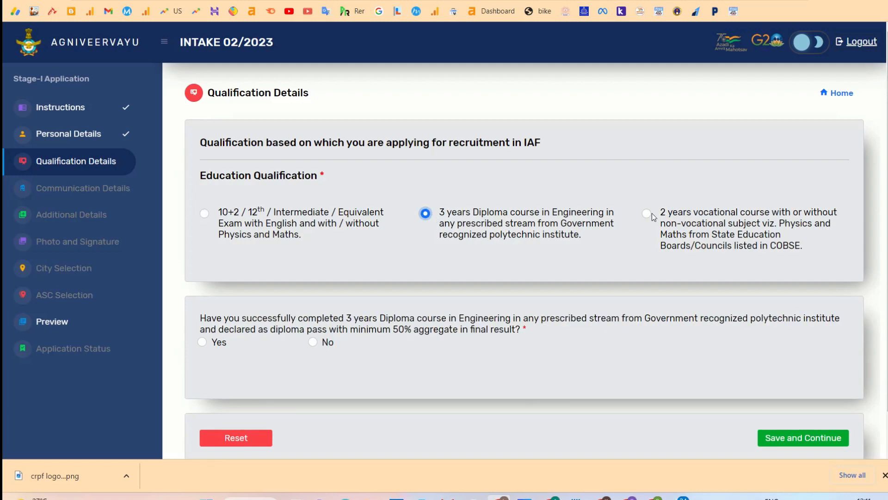
{"action": "left_click", "coordinate": [204, 213]}
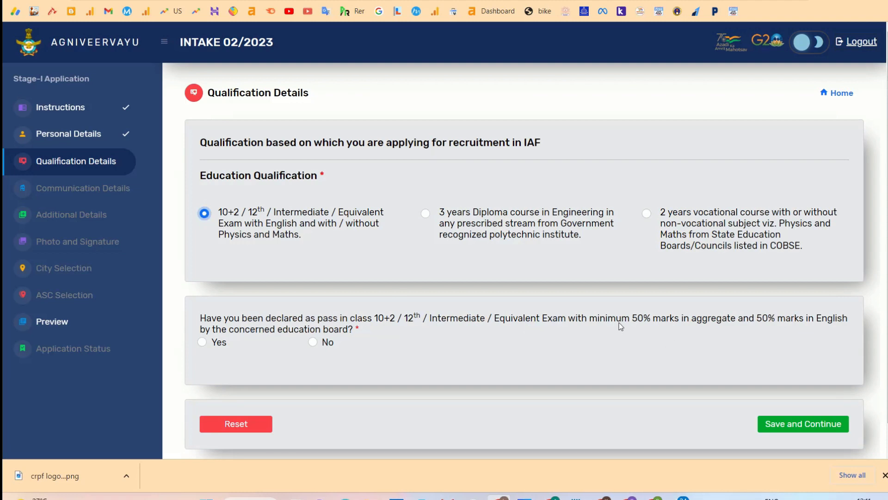
{"action": "mouse_move", "coordinate": [618, 319]}
{"action": "left_mouse_down"}
{"action": "mouse_move", "coordinate": [660, 320]}
{"action": "mouse_move", "coordinate": [570, 316]}
{"action": "mouse_move", "coordinate": [630, 318]}
{"action": "left_mouse_up"}
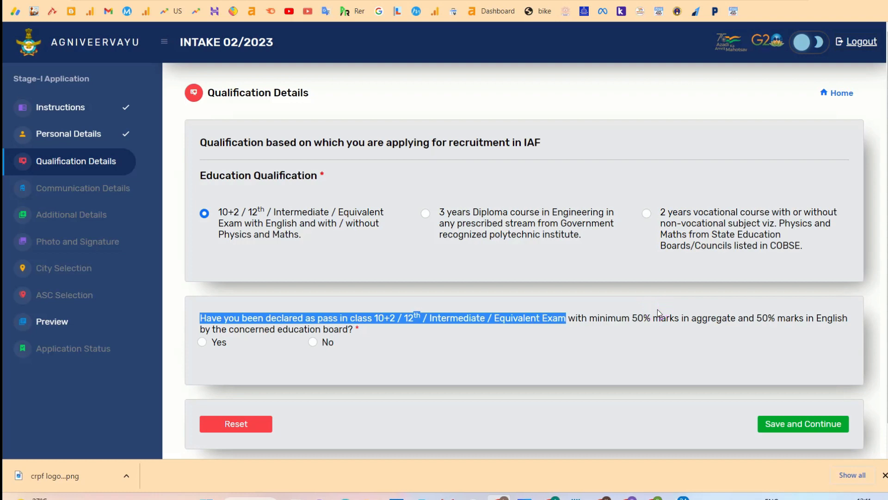
{"action": "scroll", "coordinate": [709, 347], "scroll_direction": "down", "scroll_amount": 1}
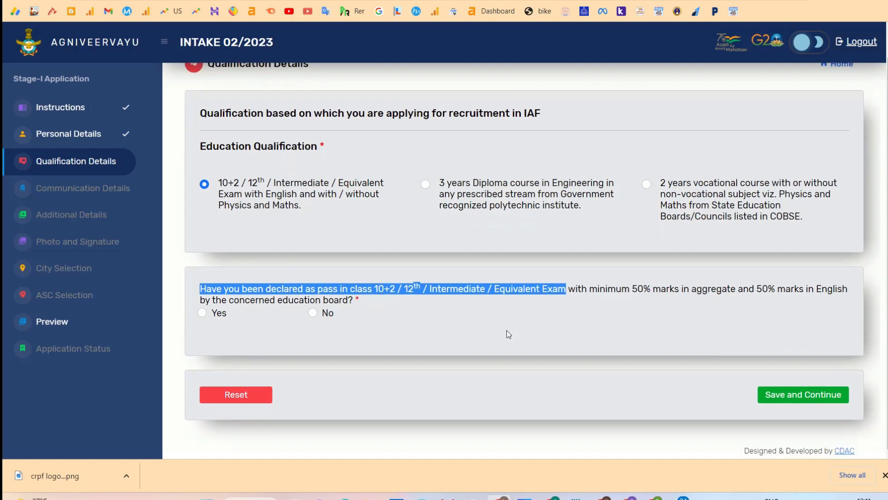
{"action": "left_click", "coordinate": [428, 316]}
{"action": "left_click", "coordinate": [209, 314]}
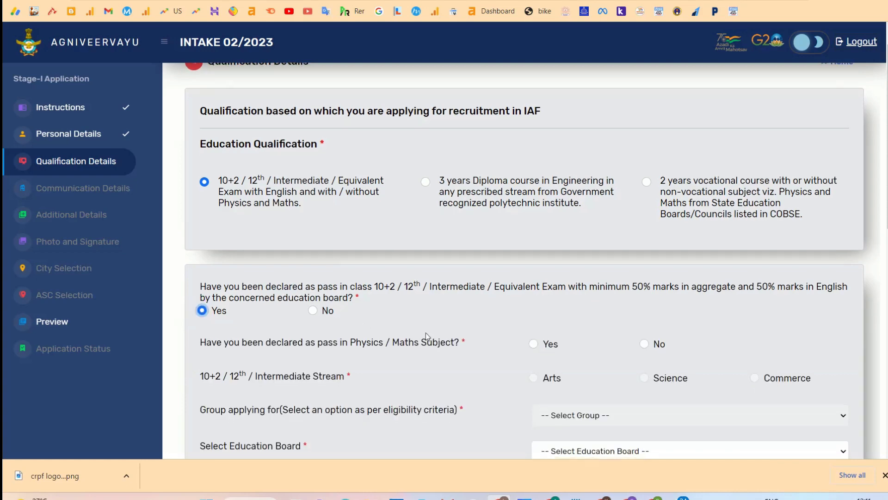
Answer Yes to the Physics/Maths question and choose Science as the stream.
{"action": "scroll", "coordinate": [426, 332], "scroll_direction": "down", "scroll_amount": 2}
{"action": "scroll", "coordinate": [426, 332], "scroll_direction": "down", "scroll_amount": 1}
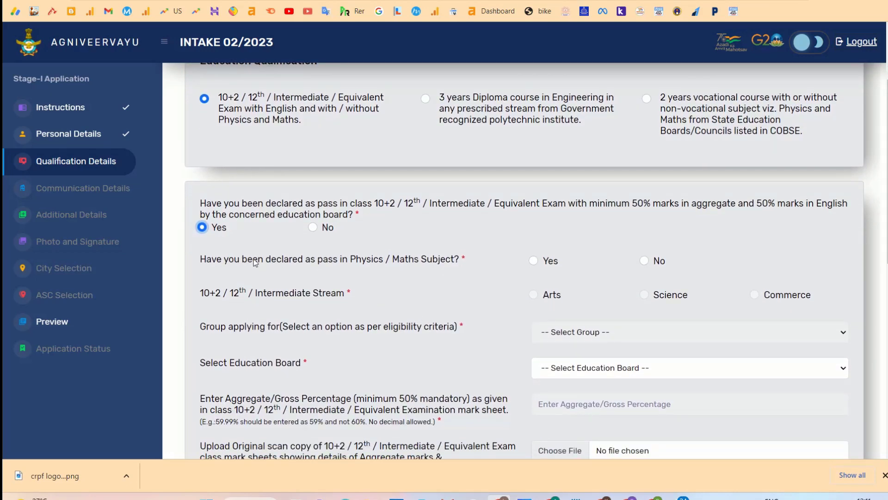
{"action": "left_click_drag", "start_coordinate": [347, 260], "coordinate": [476, 248]}
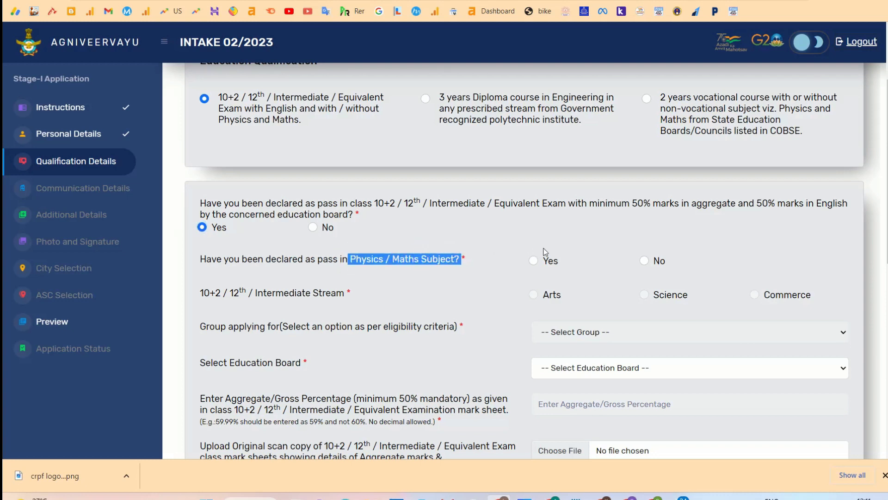
{"action": "left_click", "coordinate": [534, 260]}
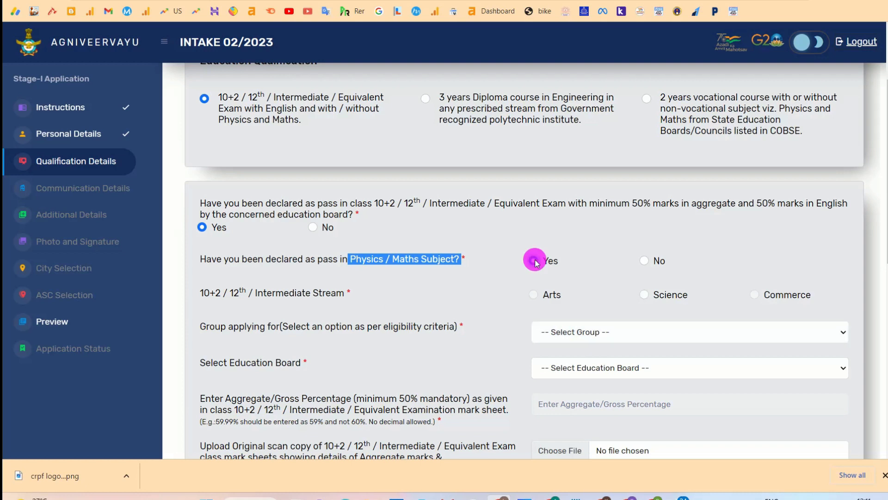
{"action": "scroll", "coordinate": [493, 286], "scroll_direction": "down", "scroll_amount": 1}
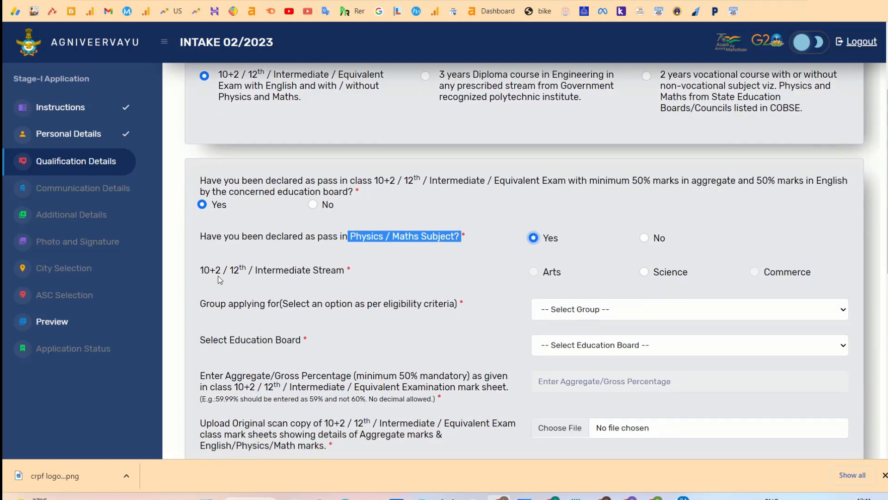
{"action": "left_click_drag", "start_coordinate": [203, 270], "coordinate": [360, 265]}
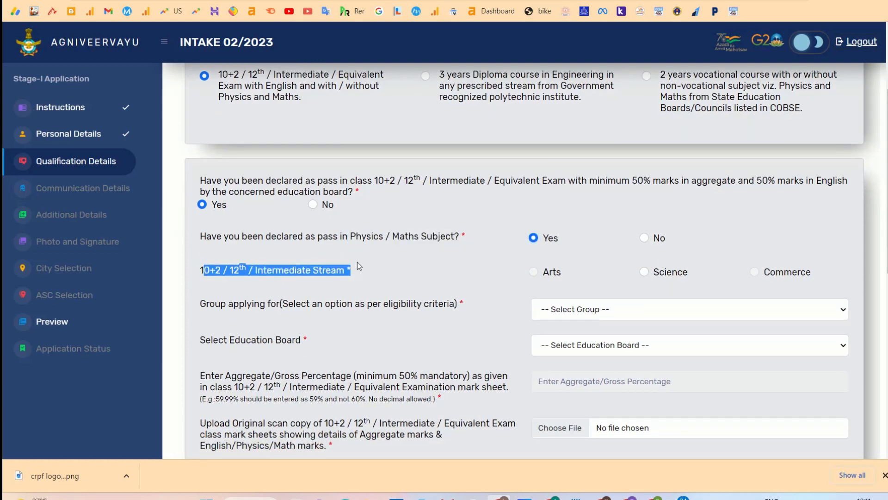
{"action": "left_click", "coordinate": [760, 273]}
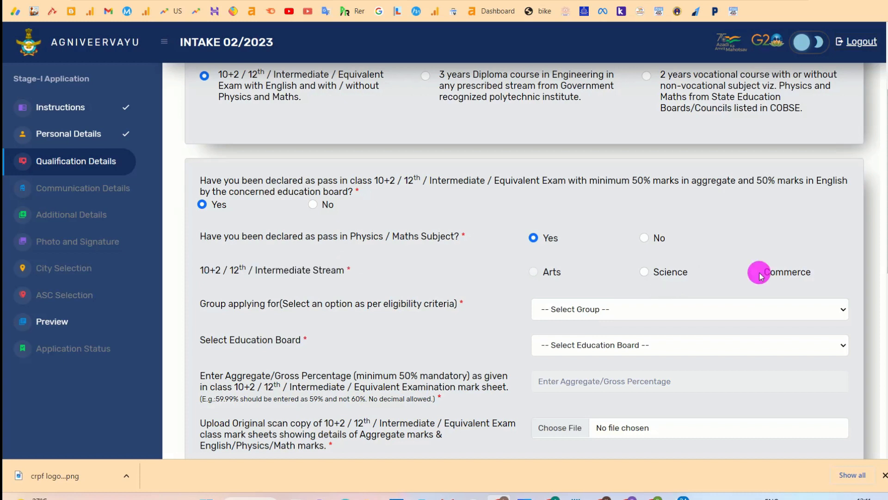
{"action": "left_click", "coordinate": [644, 274]}
After trying No, Arts and Commerce, settle back on Yes for Physics/Maths and Science stream.
{"action": "left_click_drag", "start_coordinate": [351, 236], "coordinate": [422, 235]}
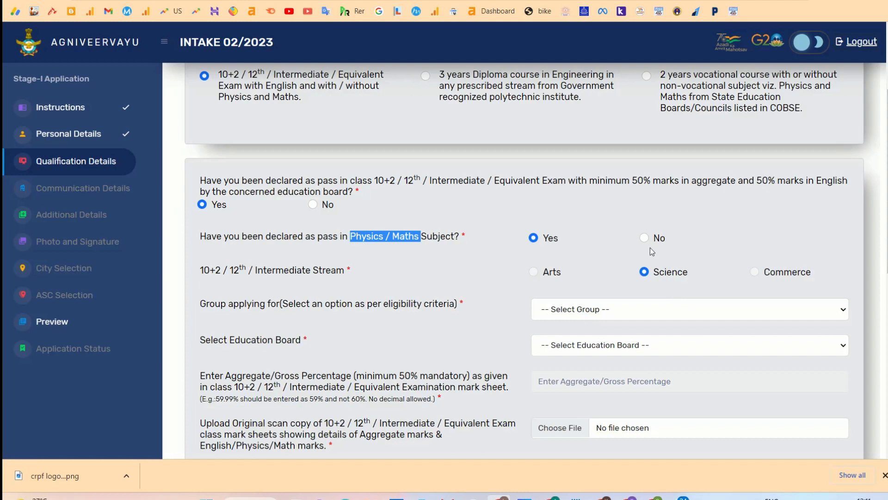
{"action": "left_click", "coordinate": [644, 237]}
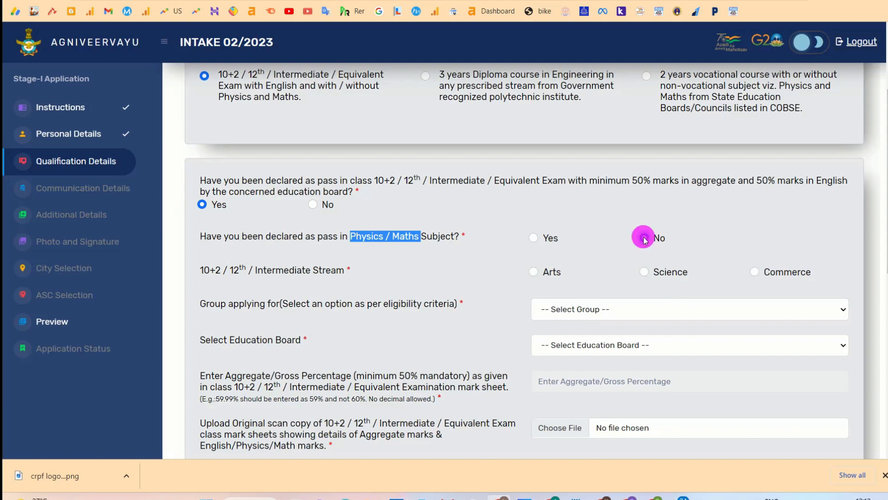
{"action": "left_click", "coordinate": [535, 273]}
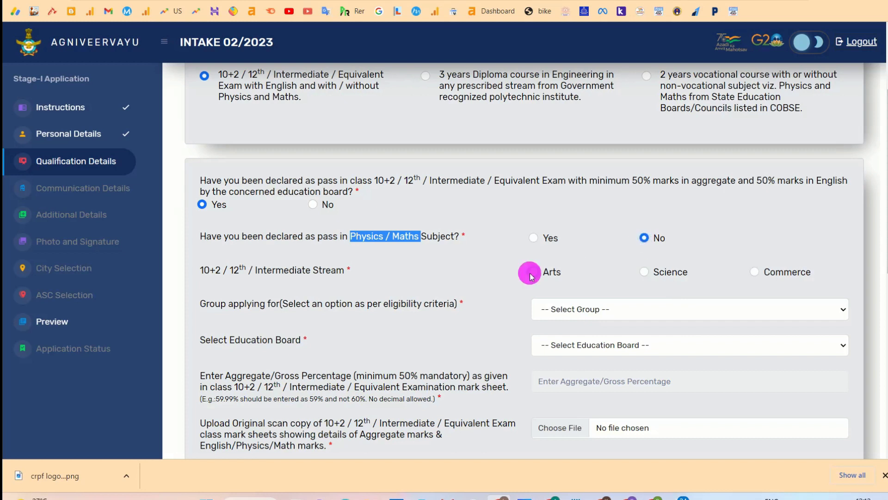
{"action": "left_click", "coordinate": [755, 272]}
{"action": "left_click", "coordinate": [534, 238]}
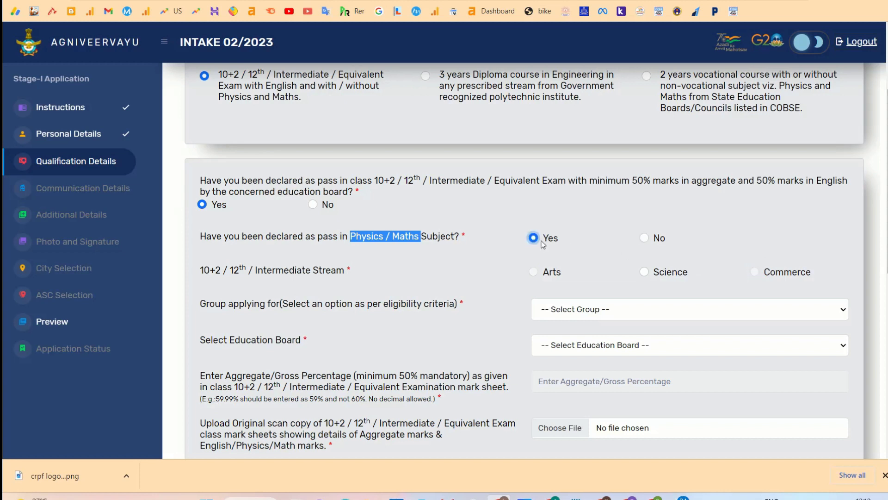
{"action": "left_click", "coordinate": [647, 273]}
{"action": "left_click", "coordinate": [628, 314]}
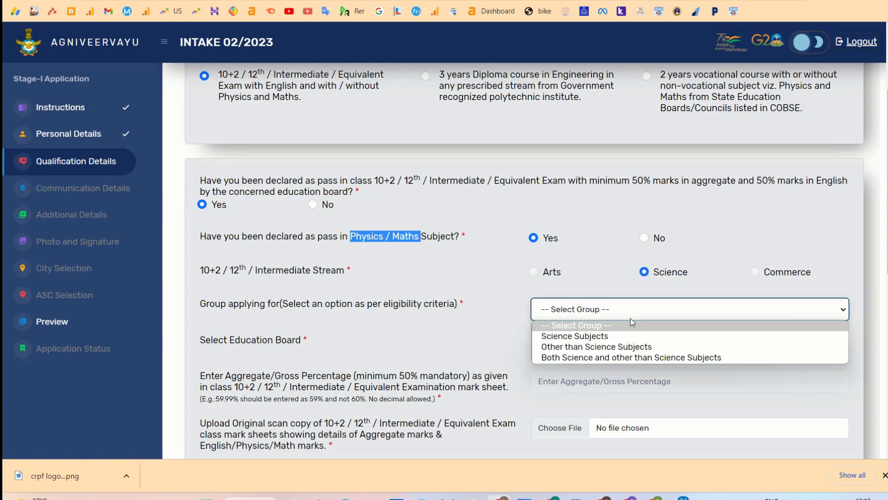
Set the group to Both Science and other than Science Subjects.
{"action": "left_click", "coordinate": [593, 337]}
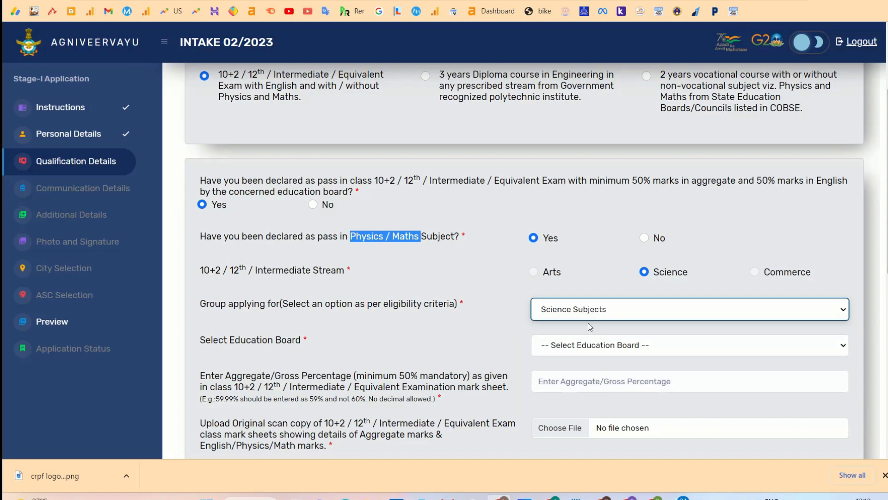
{"action": "left_click", "coordinate": [582, 318]}
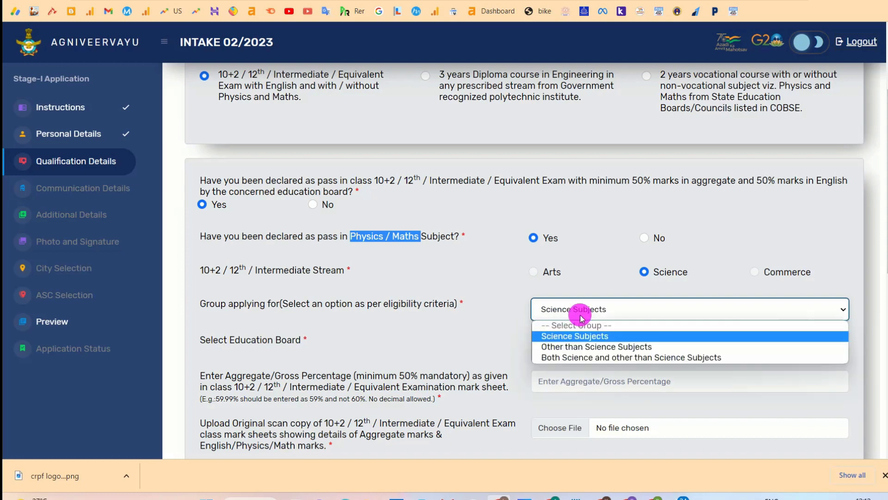
{"action": "left_click", "coordinate": [562, 358]}
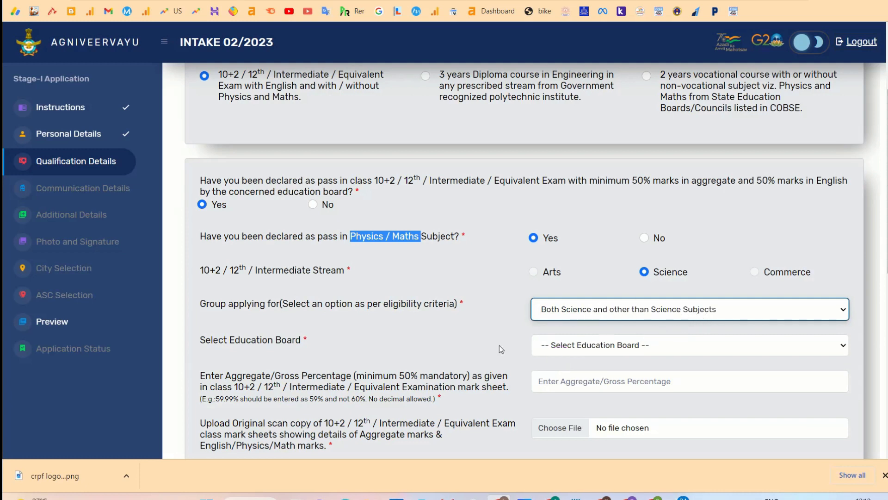
Select the Maharashtra State Board as the education board.
{"action": "left_click_drag", "start_coordinate": [224, 340], "coordinate": [525, 341]}
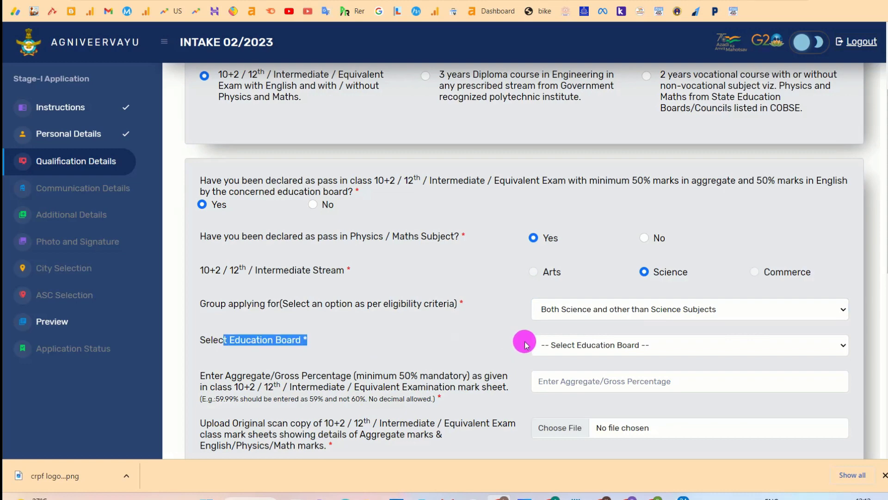
{"action": "left_click", "coordinate": [584, 345]}
{"action": "key", "text": "m"}
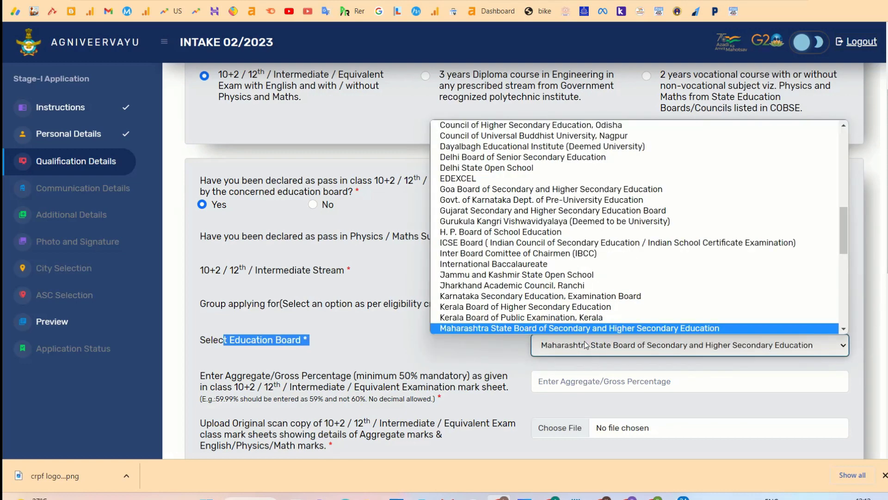
{"action": "key", "text": "Return"}
{"action": "scroll", "coordinate": [559, 358], "scroll_direction": "down", "scroll_amount": 2}
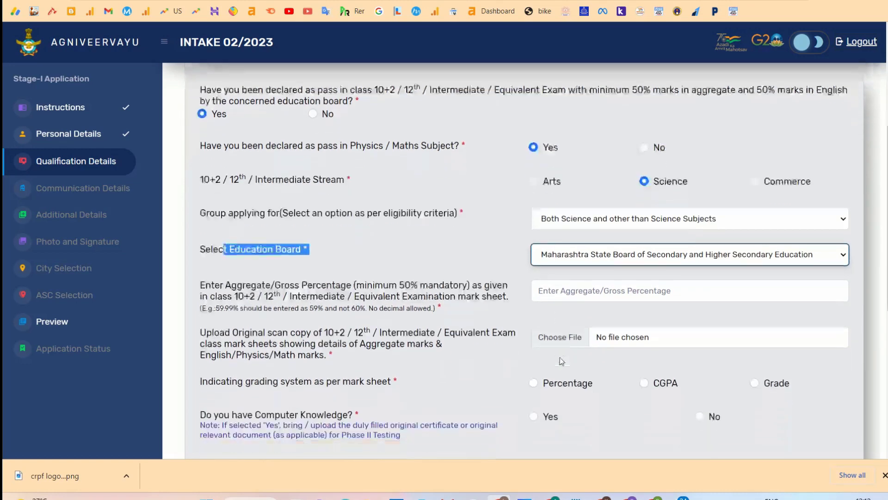
{"action": "left_click", "coordinate": [551, 310]}
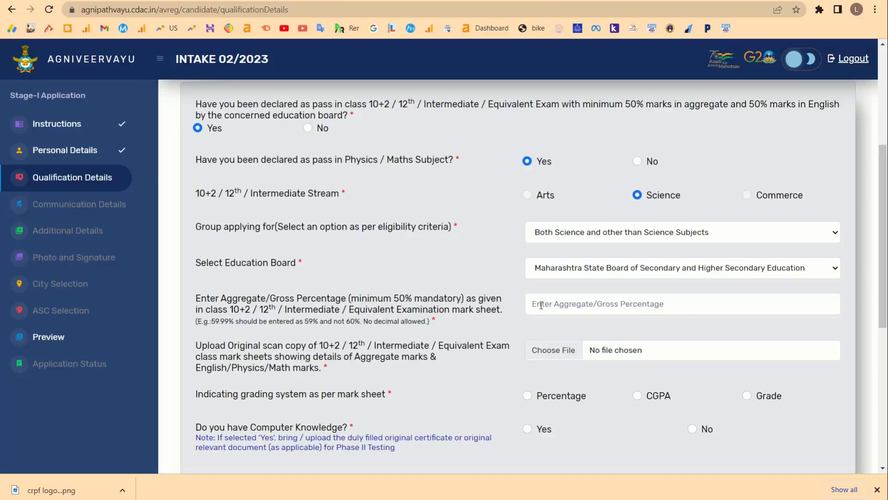
{"action": "left_click", "coordinate": [539, 305]}
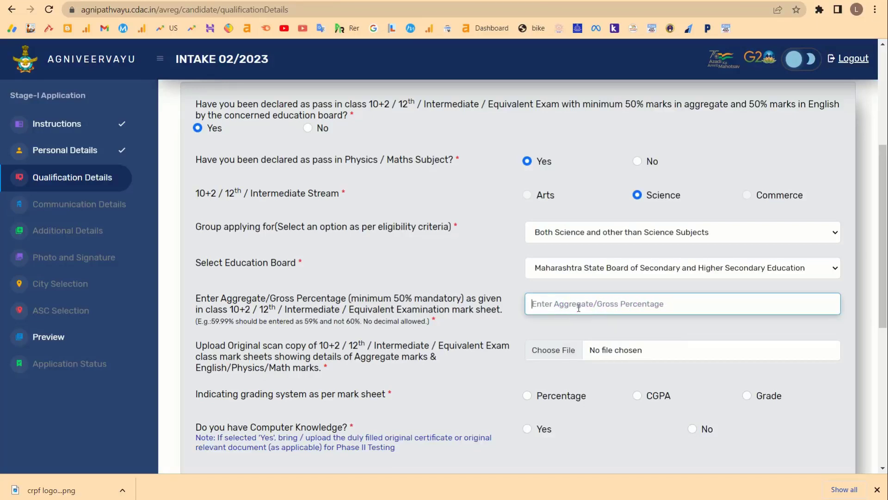
Enter 80 as the aggregate/gross percentage.
{"action": "left_click_drag", "start_coordinate": [433, 327], "coordinate": [235, 303]}
{"action": "left_click", "coordinate": [575, 305]}
{"action": "type", "text": "80"}
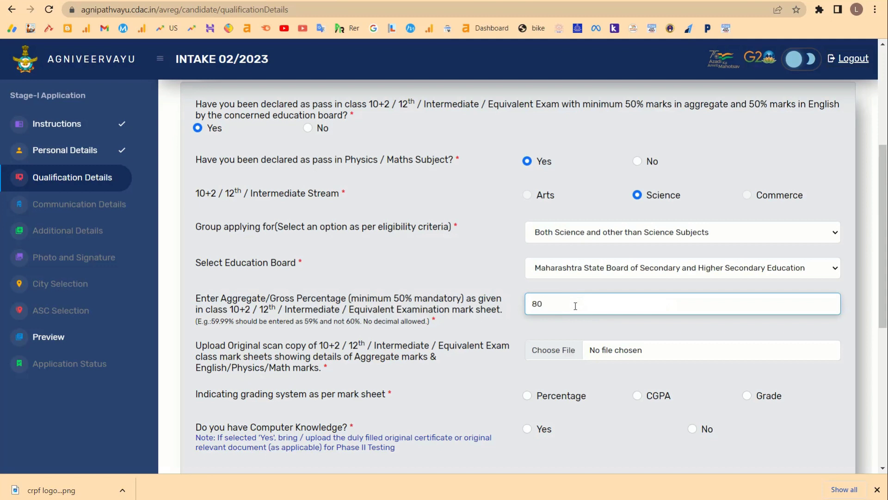
Choose the 10th image from Downloads as the mark sheet scan.
{"action": "scroll", "coordinate": [575, 305], "scroll_direction": "down", "scroll_amount": 1}
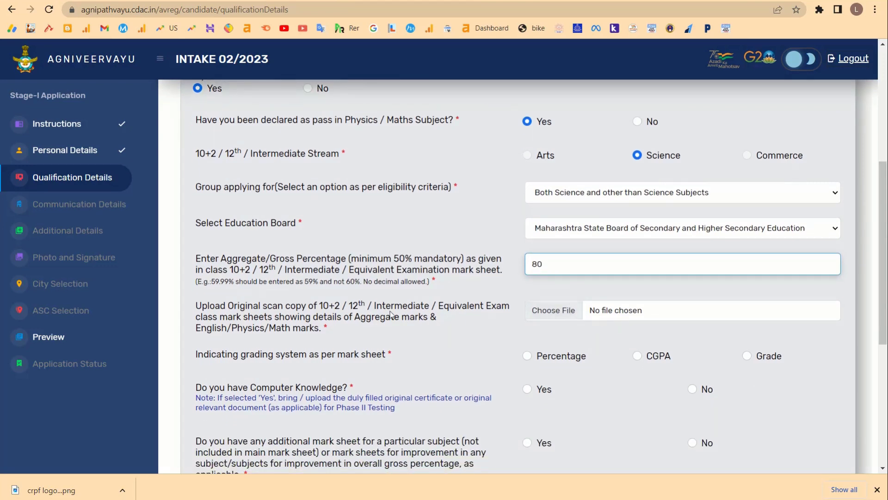
{"action": "left_click_drag", "start_coordinate": [199, 306], "coordinate": [365, 329]}
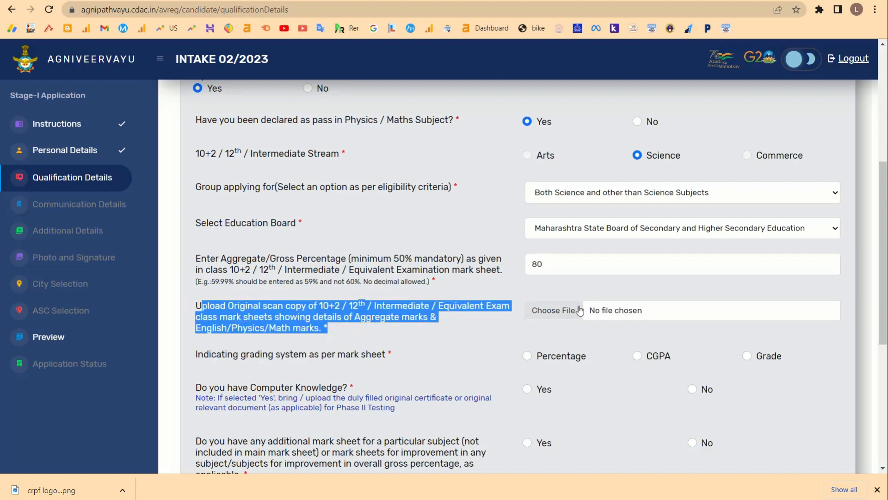
{"action": "left_click", "coordinate": [555, 311]}
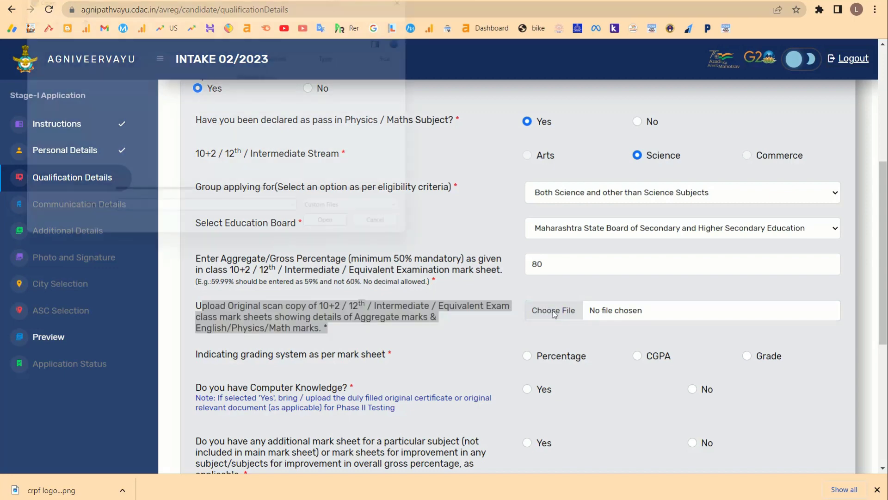
{"action": "left_click", "coordinate": [129, 86]}
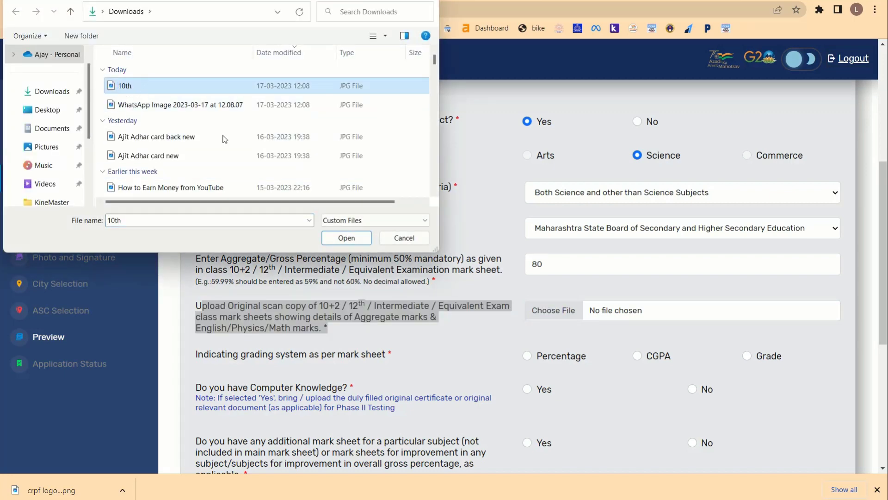
{"action": "left_click", "coordinate": [347, 238]}
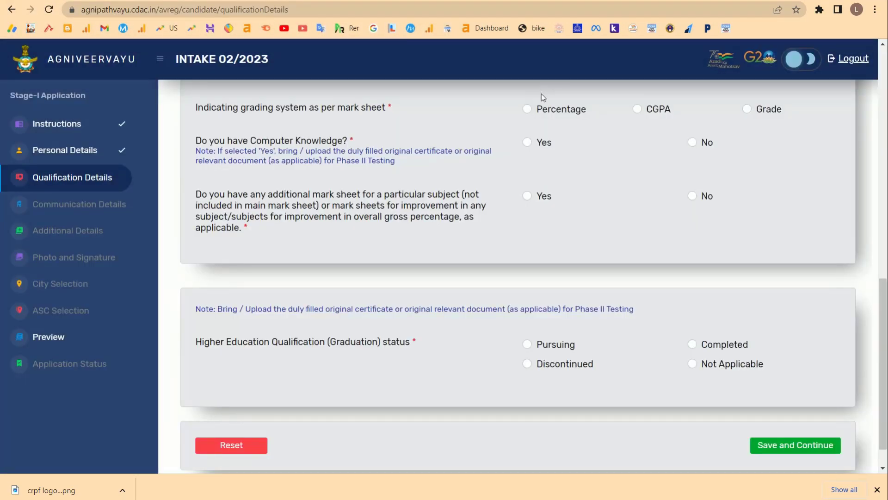
Select Percentage as the mark sheet grading system, after briefly trying Grade.
{"action": "left_click_drag", "start_coordinate": [309, 110], "coordinate": [387, 113]}
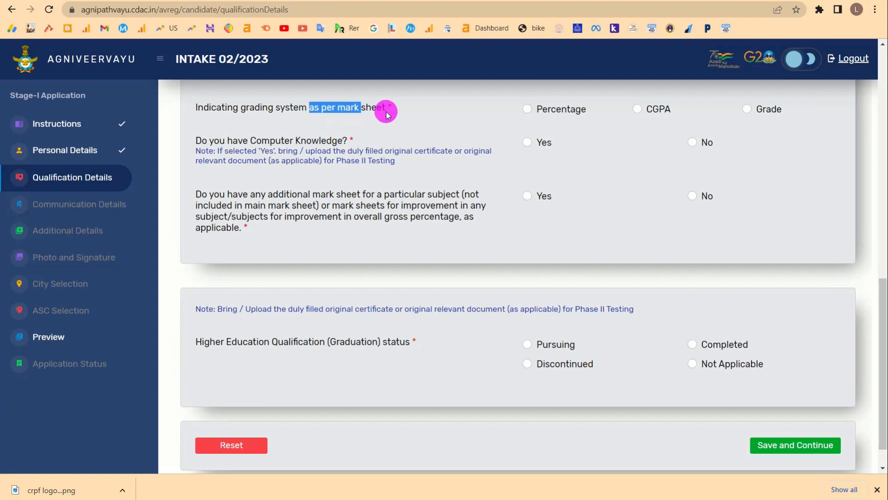
{"action": "left_click", "coordinate": [528, 110]}
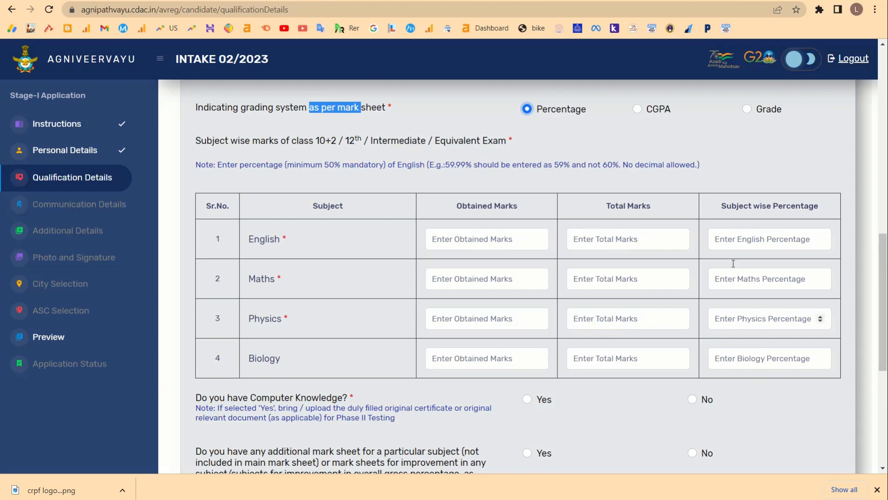
{"action": "left_click", "coordinate": [719, 130]}
{"action": "left_click", "coordinate": [746, 110]}
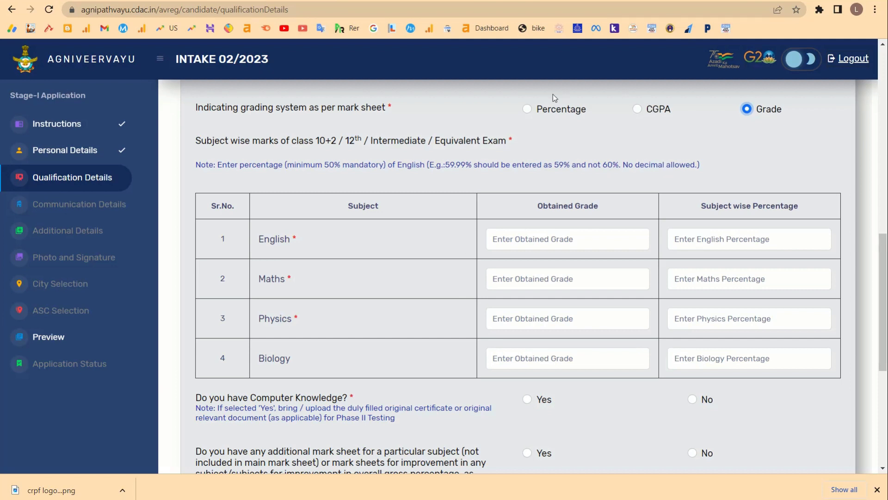
{"action": "left_click", "coordinate": [533, 108]}
{"action": "left_click", "coordinate": [527, 109]}
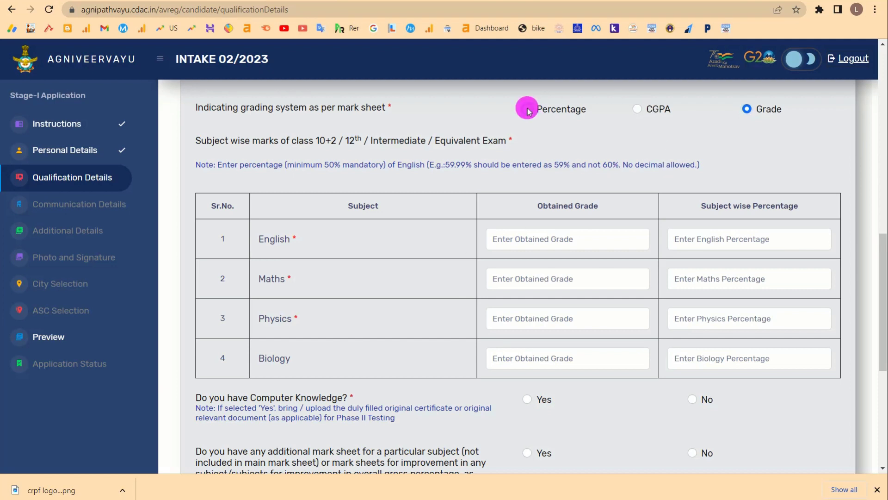
Enter percentages 60, 76, 80 and 82 for English, Maths, Physics and Biology.
{"action": "left_click", "coordinate": [625, 241]}
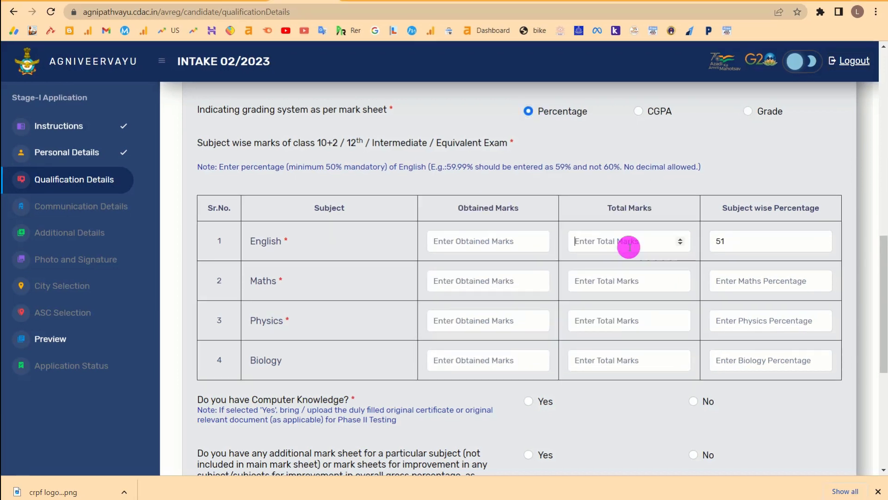
{"action": "left_click_drag", "start_coordinate": [249, 241], "coordinate": [312, 240]}
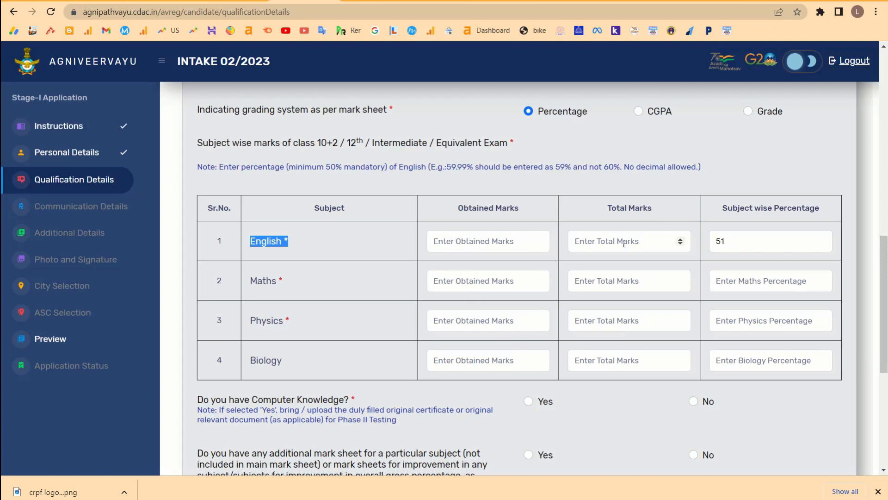
{"action": "double_click", "coordinate": [769, 242]}
{"action": "key", "text": "BackSpace"}
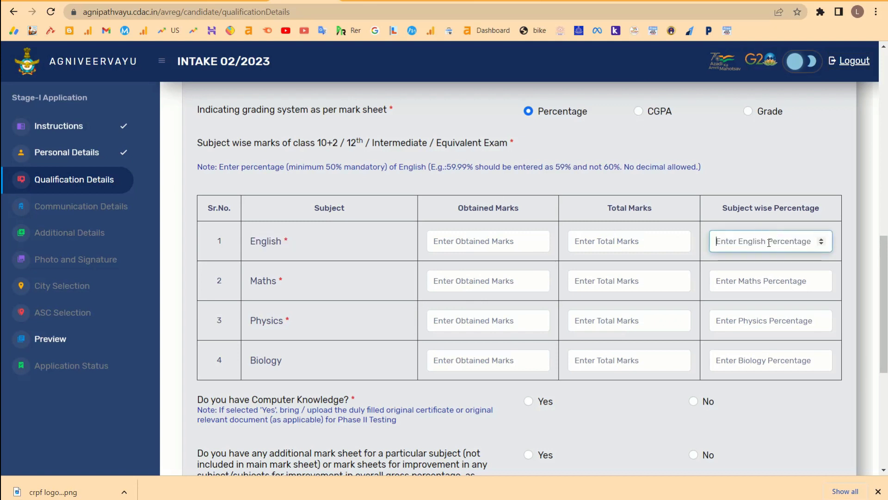
{"action": "type", "text": "80"}
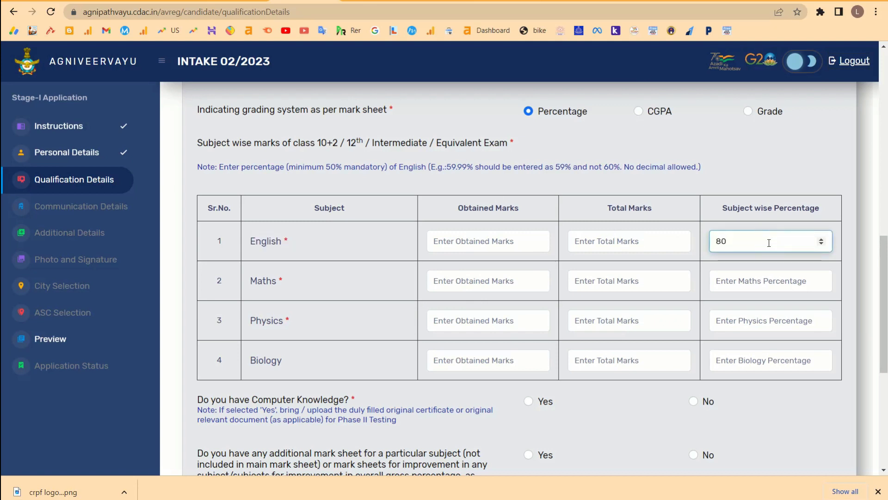
{"action": "key", "text": "BackSpace"}
{"action": "type", "text": "6"}
{"action": "left_click", "coordinate": [760, 280]}
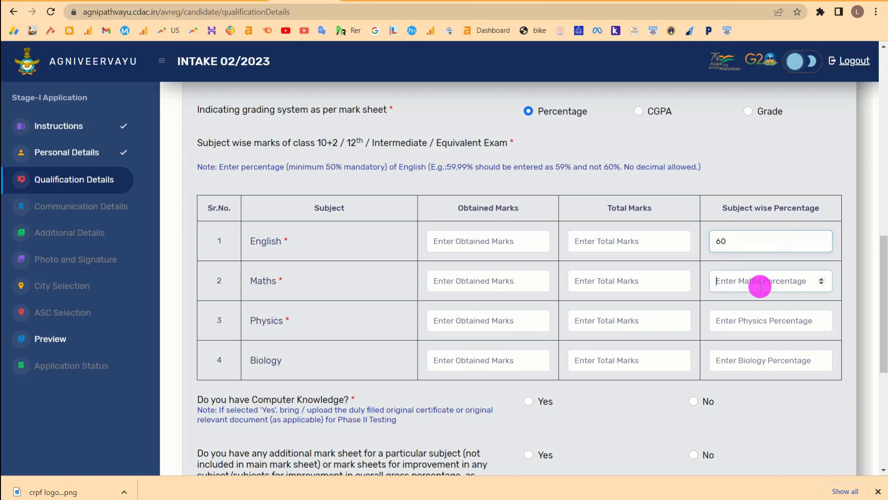
{"action": "type", "text": "76"}
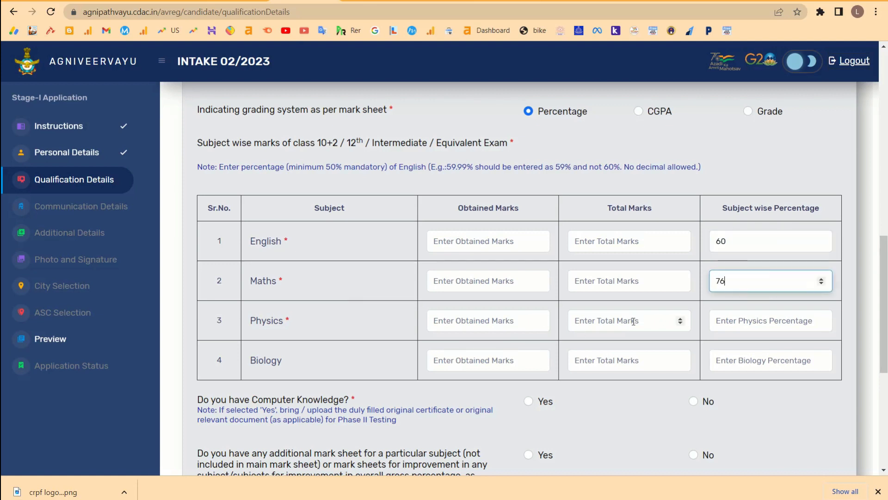
{"action": "left_click", "coordinate": [732, 324]}
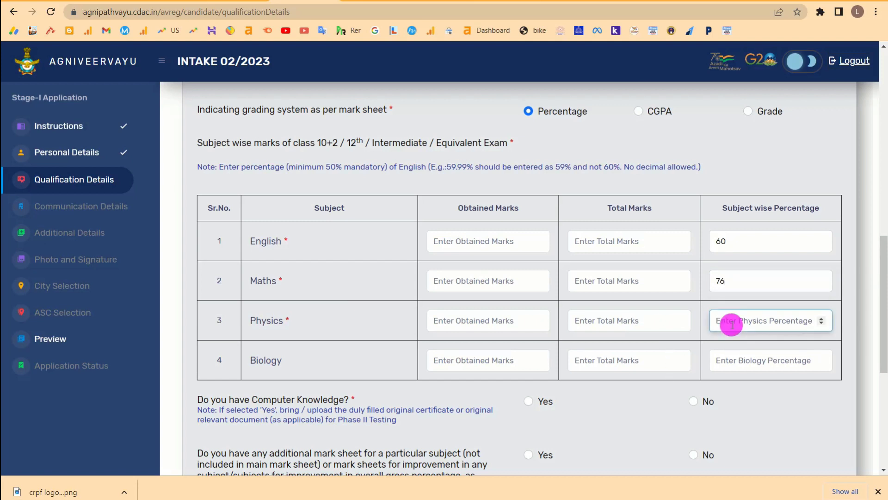
{"action": "type", "text": "80"}
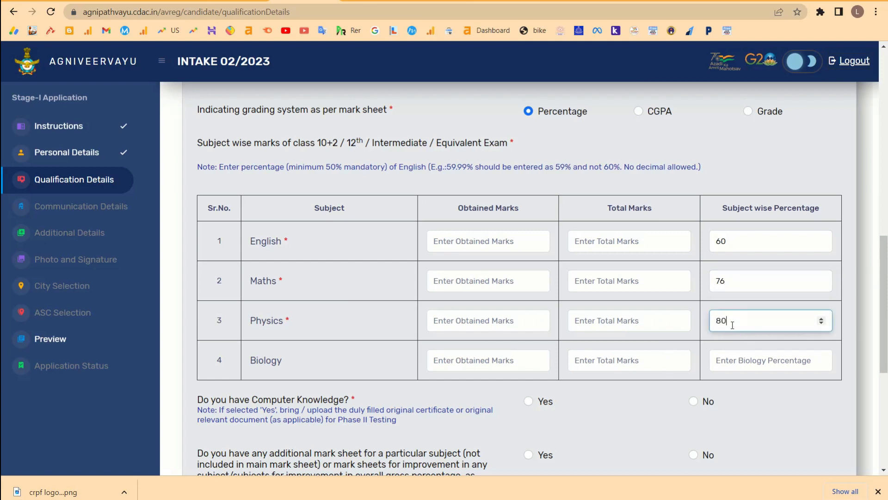
{"action": "left_click", "coordinate": [737, 362]}
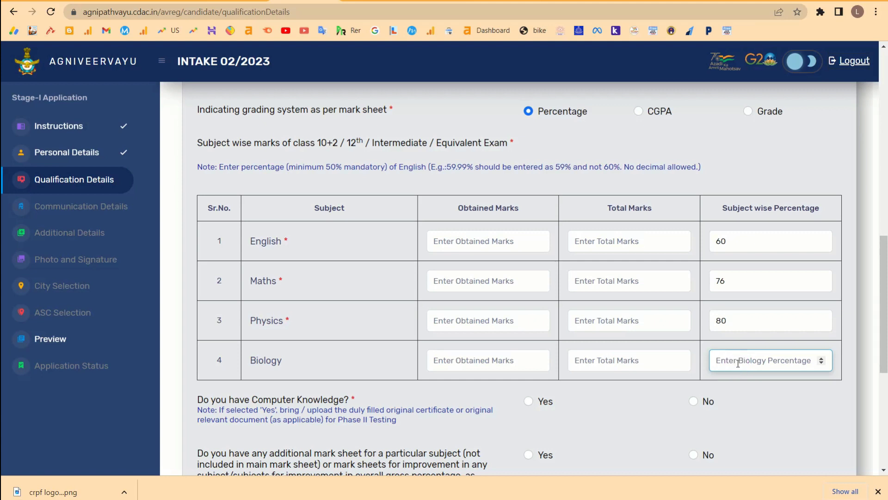
{"action": "type", "text": "82"}
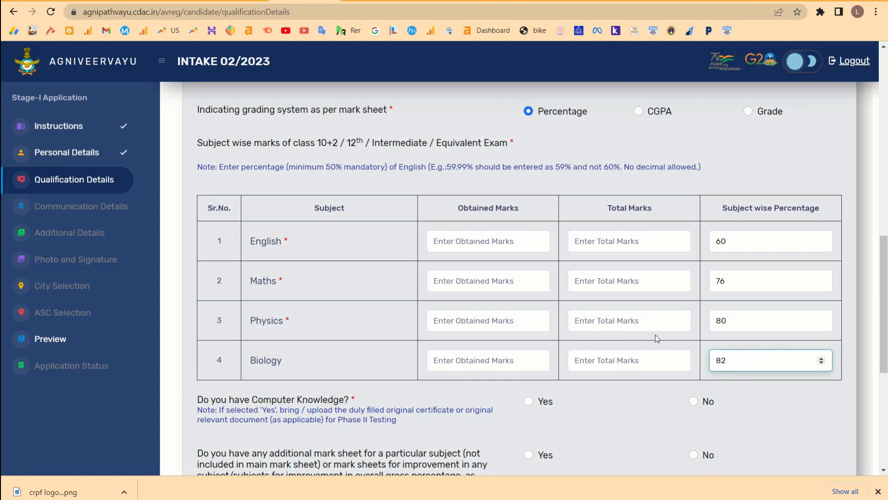
Enter total marks of 100 for all four subjects.
{"action": "left_click", "coordinate": [604, 242]}
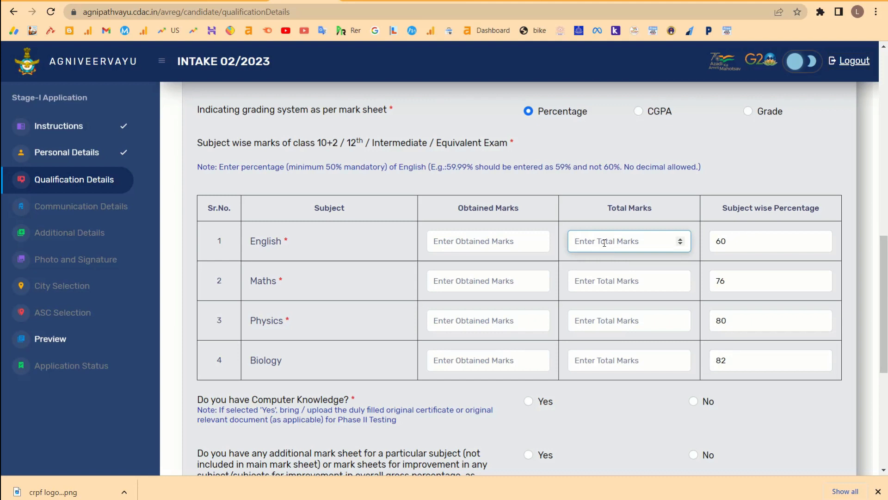
{"action": "type", "text": "100"}
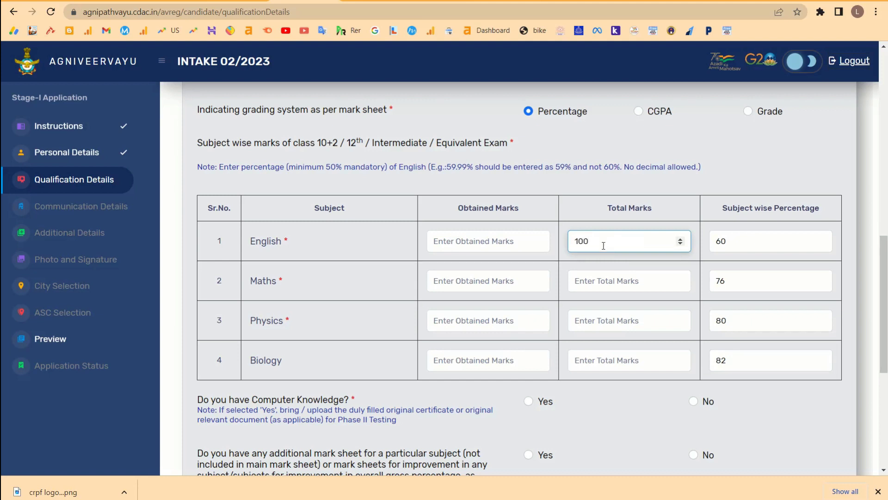
{"action": "left_click", "coordinate": [588, 283]}
{"action": "type", "text": "100"}
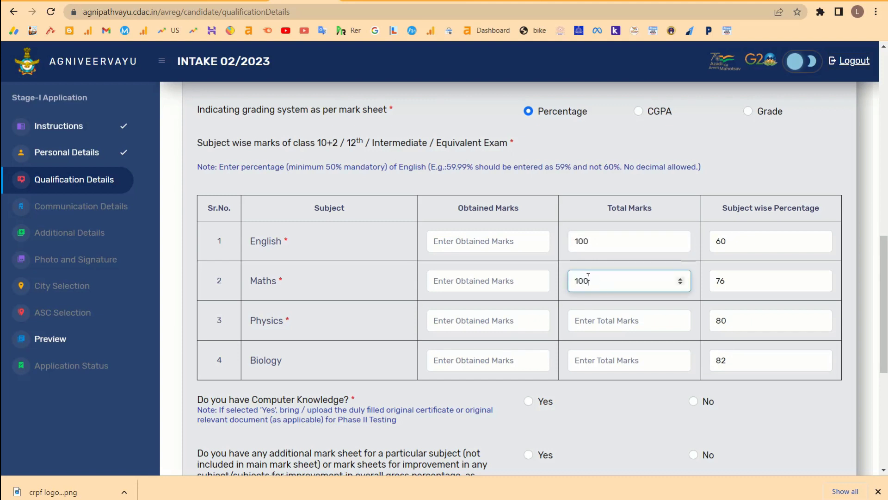
{"action": "left_click", "coordinate": [586, 321]}
{"action": "type", "text": "100"}
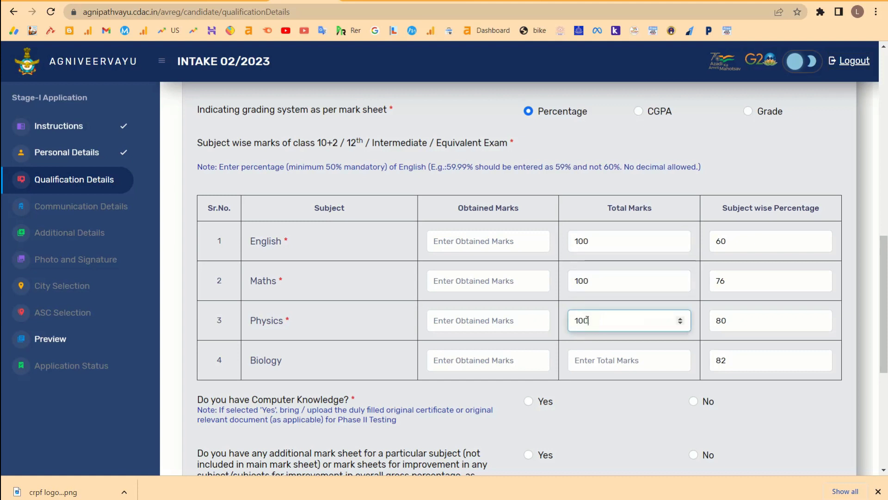
{"action": "left_click", "coordinate": [592, 356]}
{"action": "type", "text": "100"}
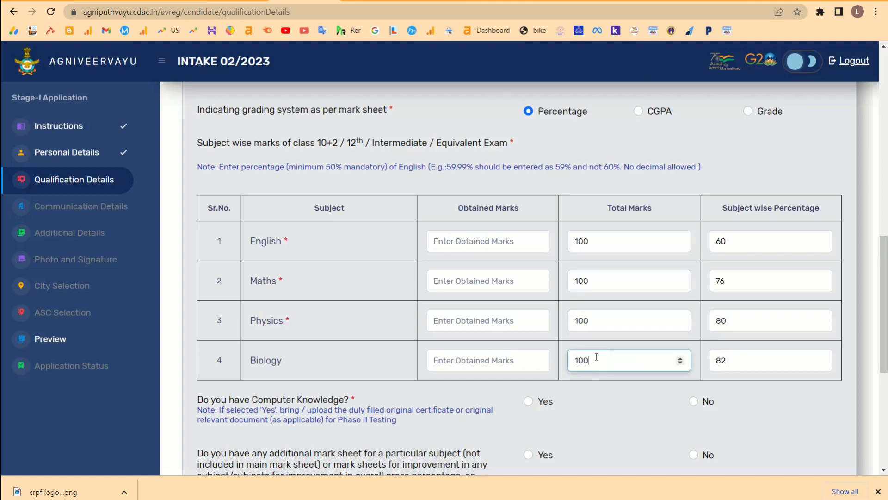
Enter obtained marks 60, 76, 80 and 82 for English, Maths, Physics and Biology.
{"action": "left_click", "coordinate": [465, 239]}
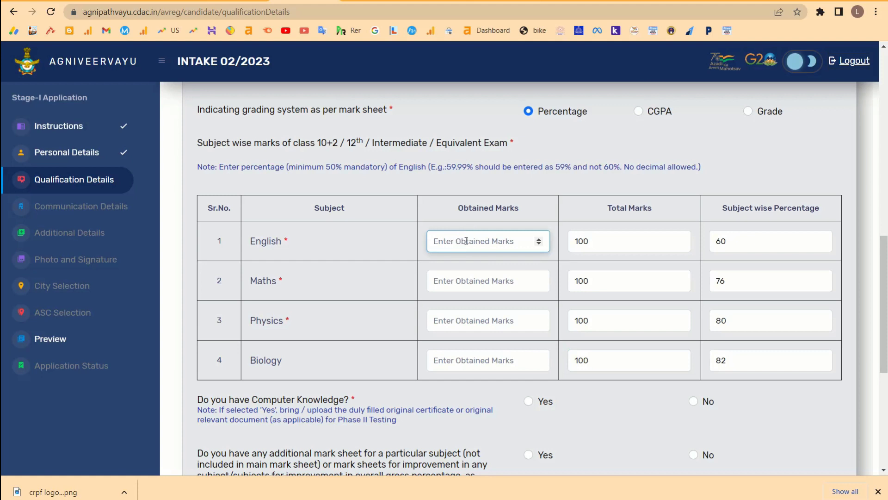
{"action": "type", "text": "60"}
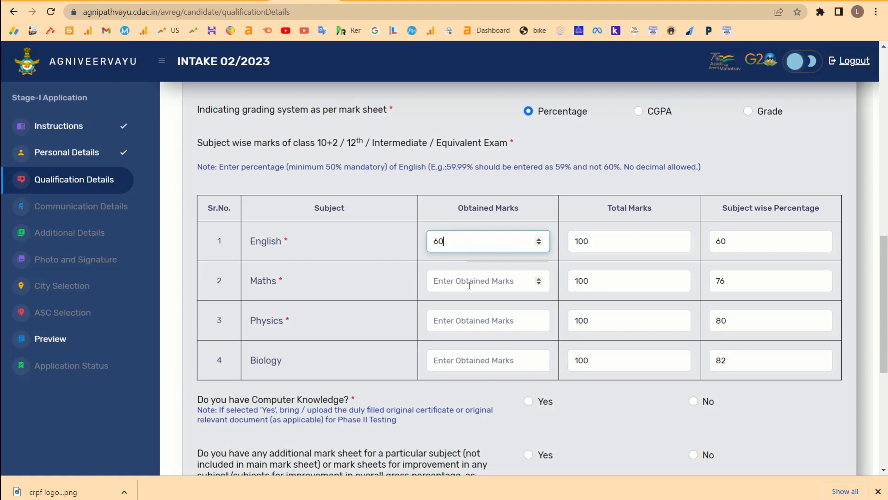
{"action": "left_click", "coordinate": [469, 284]}
{"action": "type", "text": "76"}
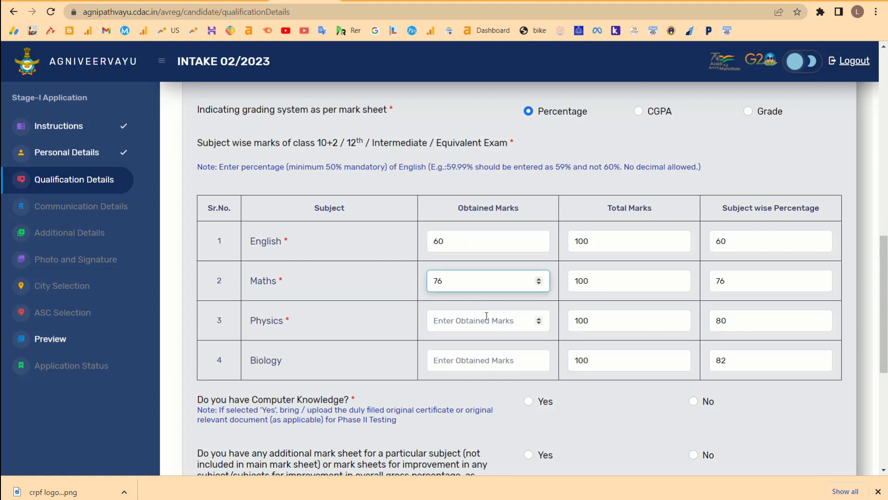
{"action": "left_click", "coordinate": [486, 322]}
{"action": "type", "text": "80"}
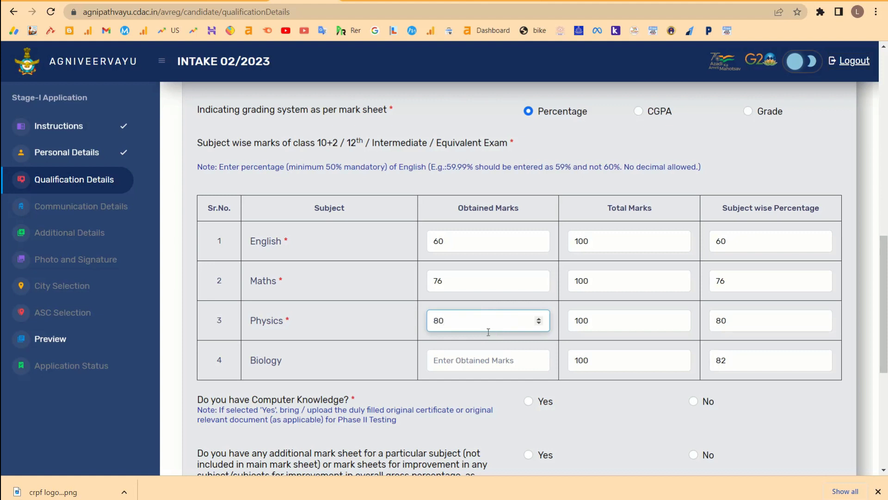
{"action": "left_click", "coordinate": [488, 359]}
{"action": "type", "text": "83"}
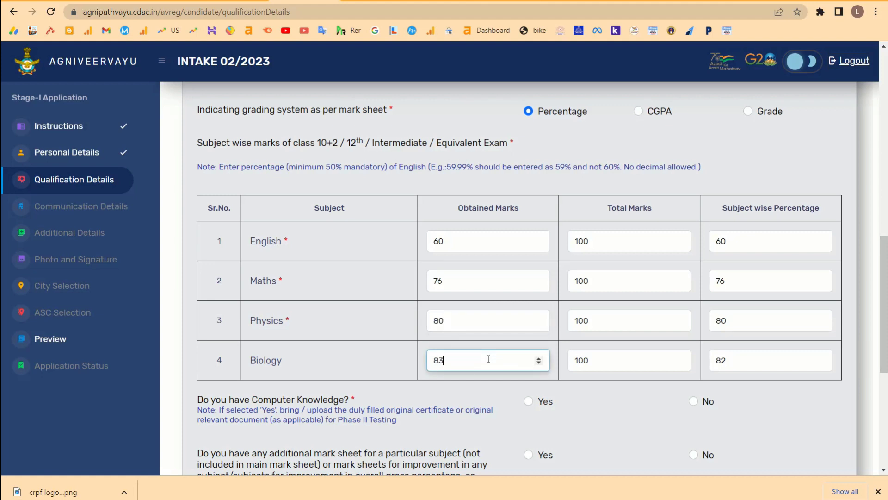
{"action": "type", "text": "2"}
{"action": "scroll", "coordinate": [488, 359], "scroll_direction": "down", "scroll_amount": 3}
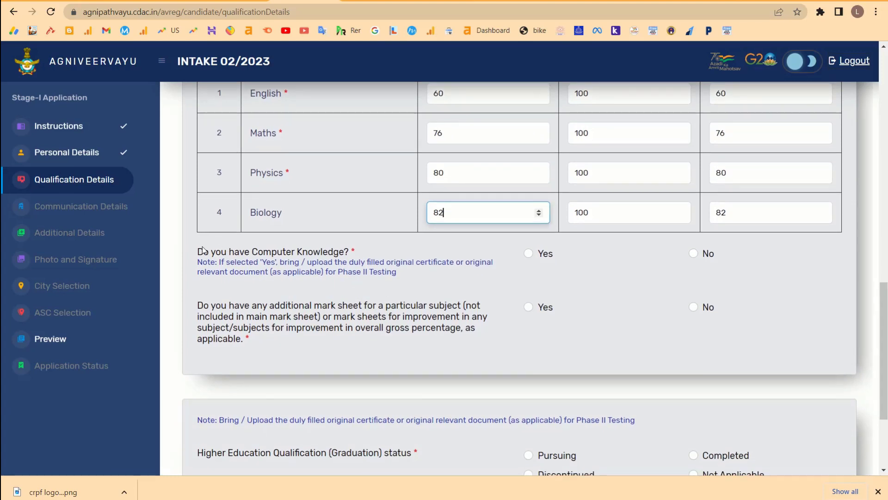
Answer Yes to Computer Knowledge and choose Intermediate as its type.
{"action": "left_click_drag", "start_coordinate": [253, 252], "coordinate": [385, 248]}
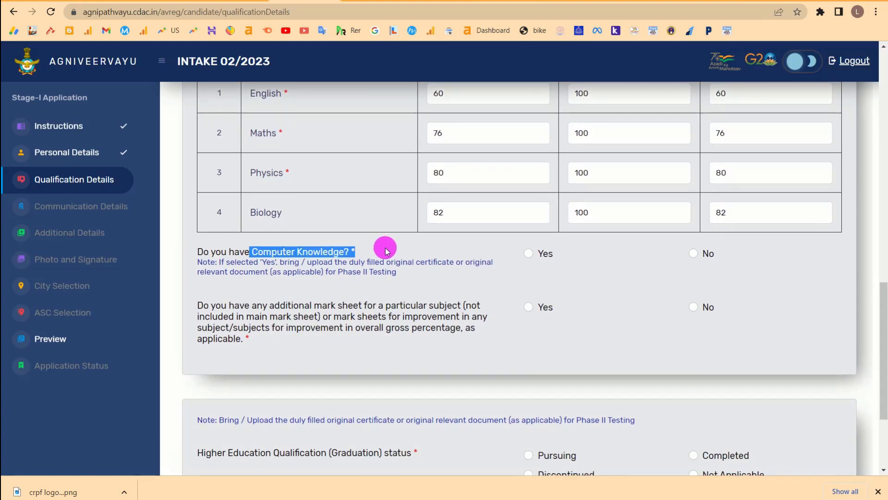
{"action": "left_click", "coordinate": [532, 255]}
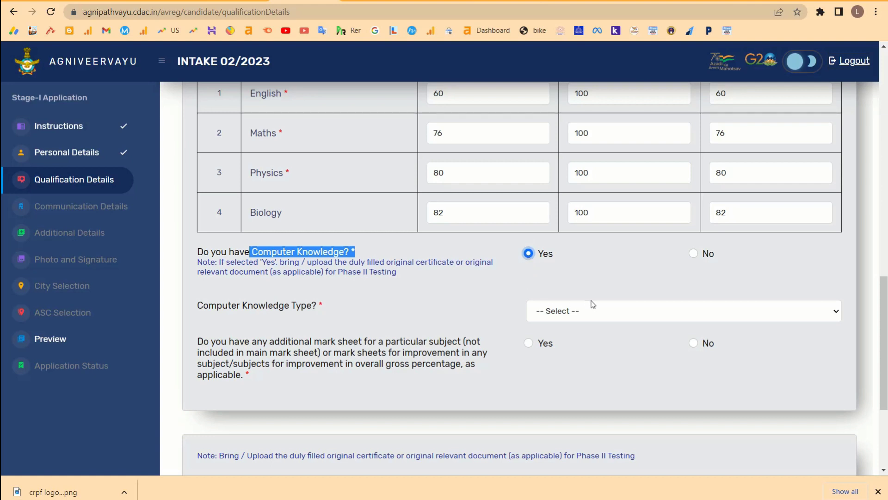
{"action": "left_click", "coordinate": [598, 308]}
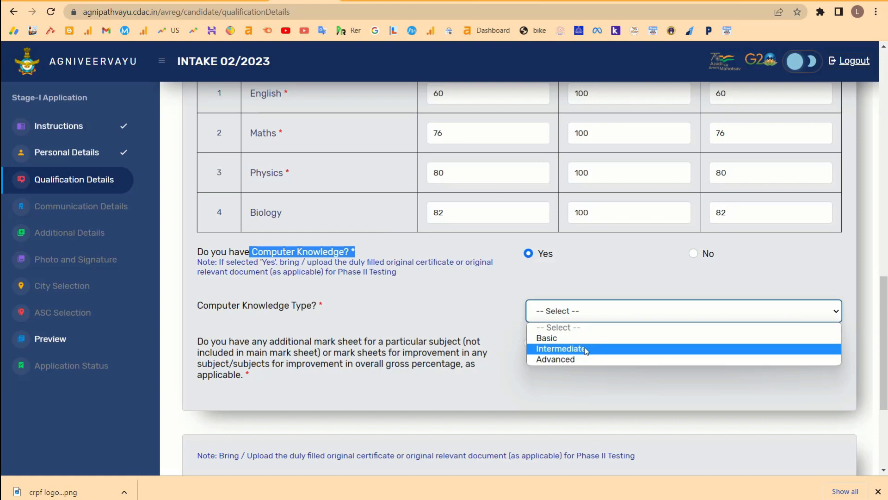
{"action": "left_click", "coordinate": [586, 350]}
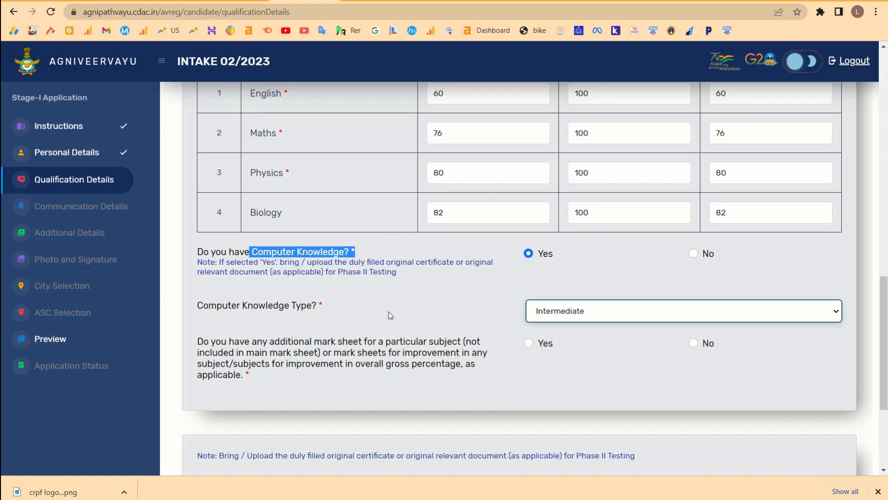
Answer No to having an additional mark sheet, after first selecting Yes.
{"action": "scroll", "coordinate": [389, 312], "scroll_direction": "down", "scroll_amount": 2}
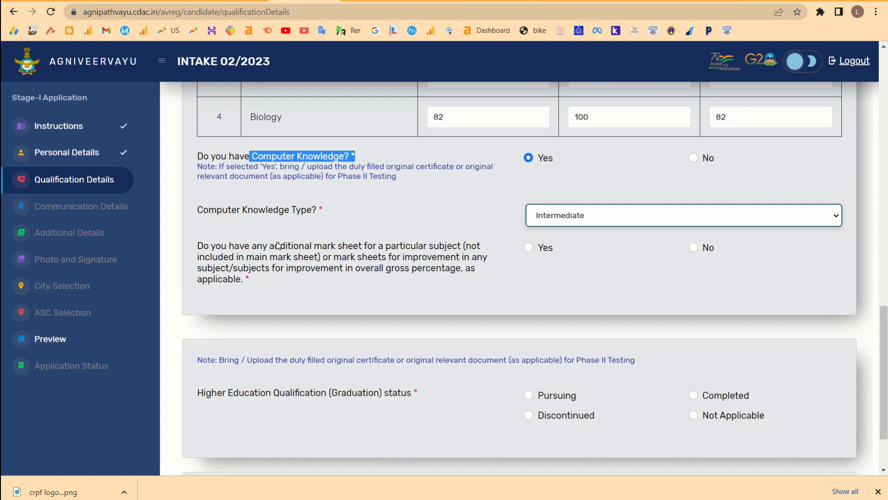
{"action": "left_click_drag", "start_coordinate": [276, 245], "coordinate": [369, 246]}
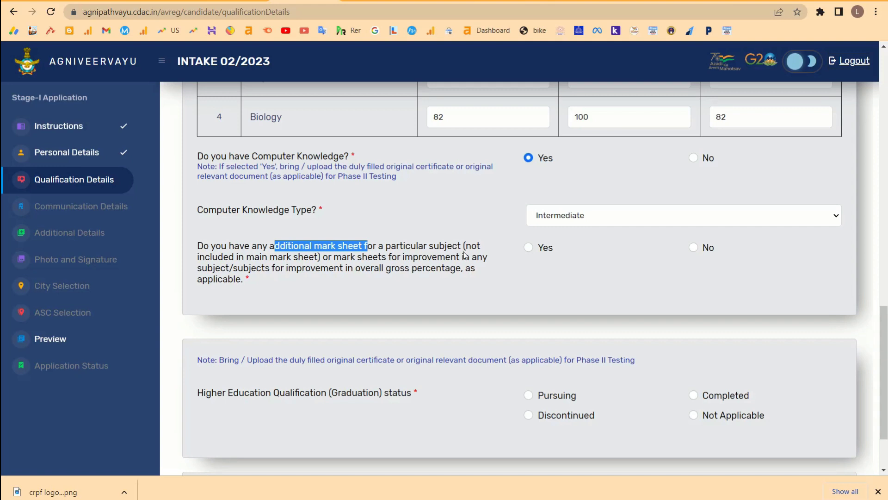
{"action": "left_click", "coordinate": [528, 248]}
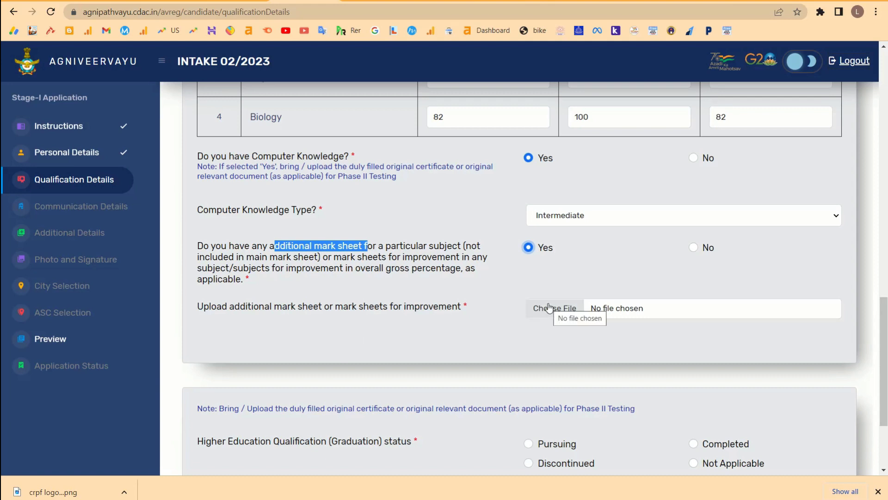
{"action": "left_click", "coordinate": [402, 248]}
{"action": "left_click_drag", "start_coordinate": [400, 248], "coordinate": [422, 276]}
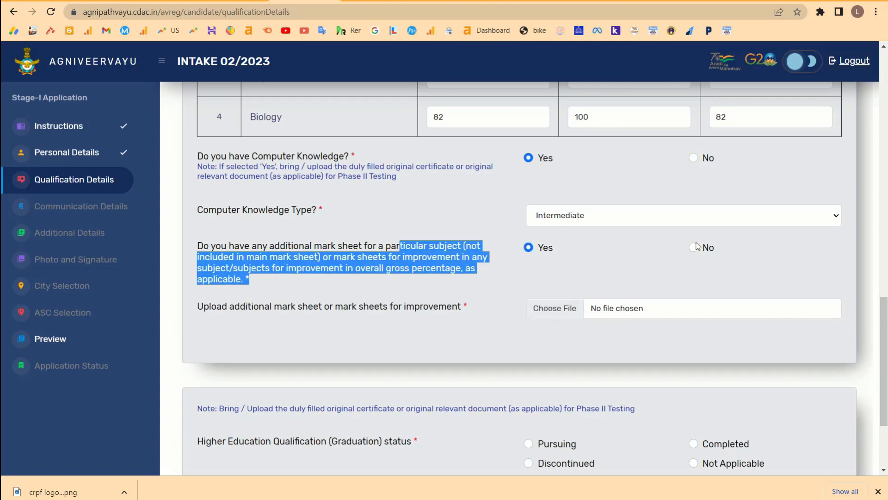
{"action": "left_click", "coordinate": [693, 248]}
{"action": "scroll", "coordinate": [462, 293], "scroll_direction": "down", "scroll_amount": 2}
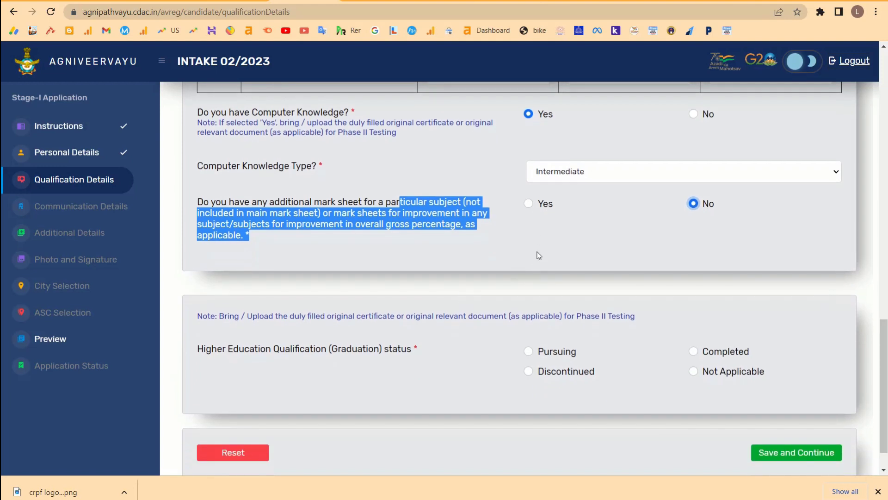
{"action": "left_click", "coordinate": [536, 252]}
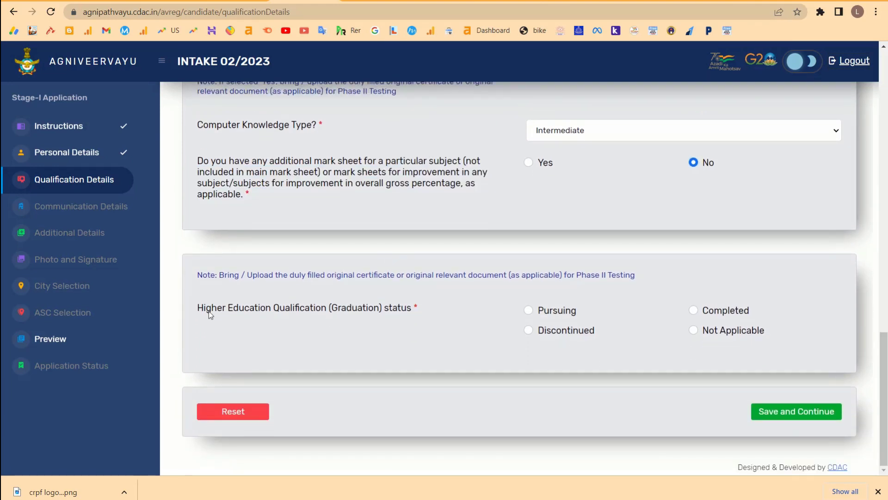
Mark graduation Completed, Engineering type, Mechanical stream, and save the qualification details.
{"action": "left_click_drag", "start_coordinate": [198, 309], "coordinate": [407, 309]}
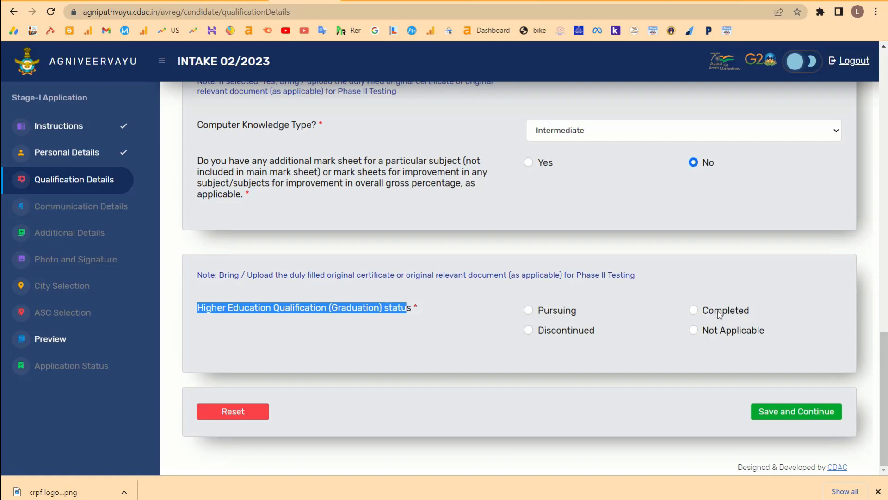
{"action": "left_click", "coordinate": [691, 311]}
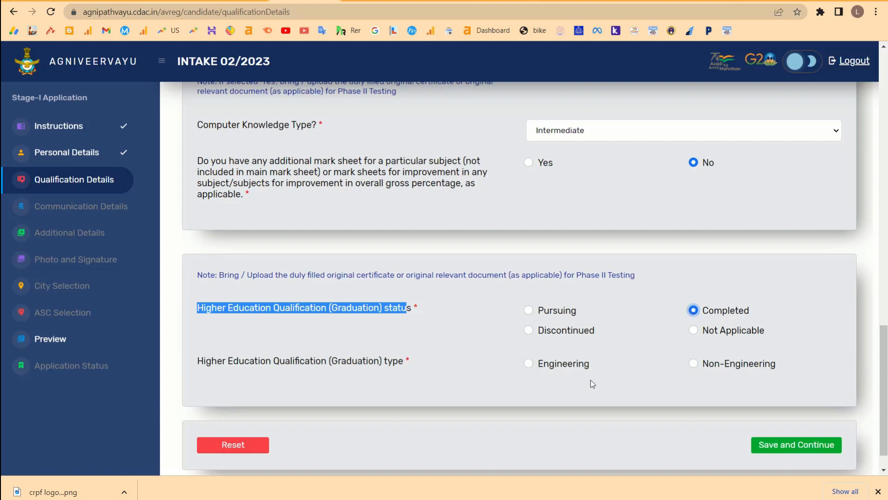
{"action": "left_click_drag", "start_coordinate": [332, 363], "coordinate": [405, 362]}
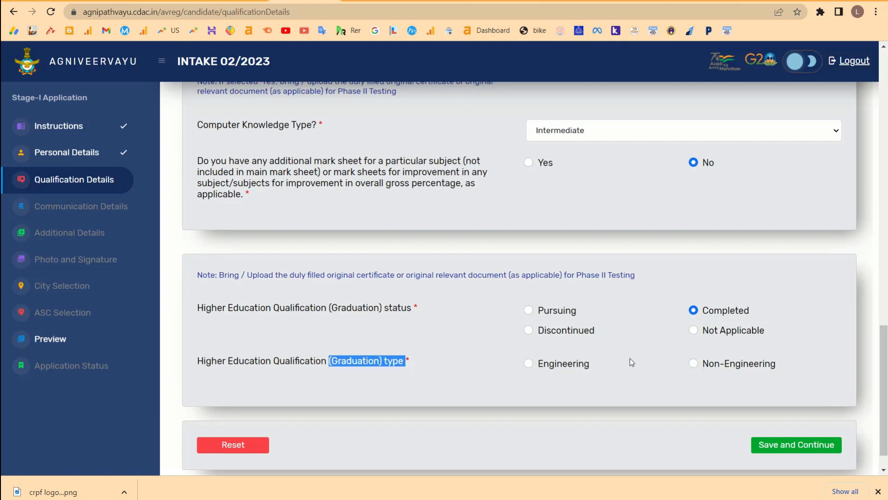
{"action": "left_click", "coordinate": [527, 363]}
{"action": "scroll", "coordinate": [531, 367], "scroll_direction": "down", "scroll_amount": 2}
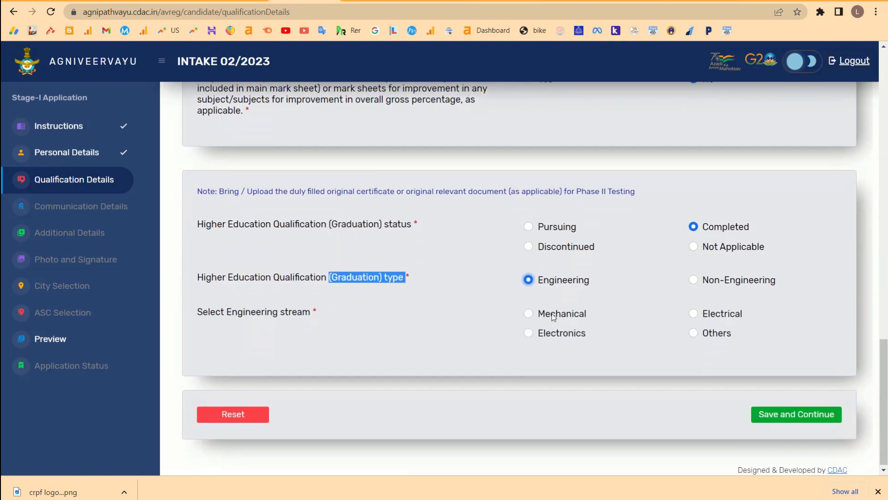
{"action": "left_click", "coordinate": [224, 313]}
{"action": "left_click_drag", "start_coordinate": [224, 313], "coordinate": [337, 311]}
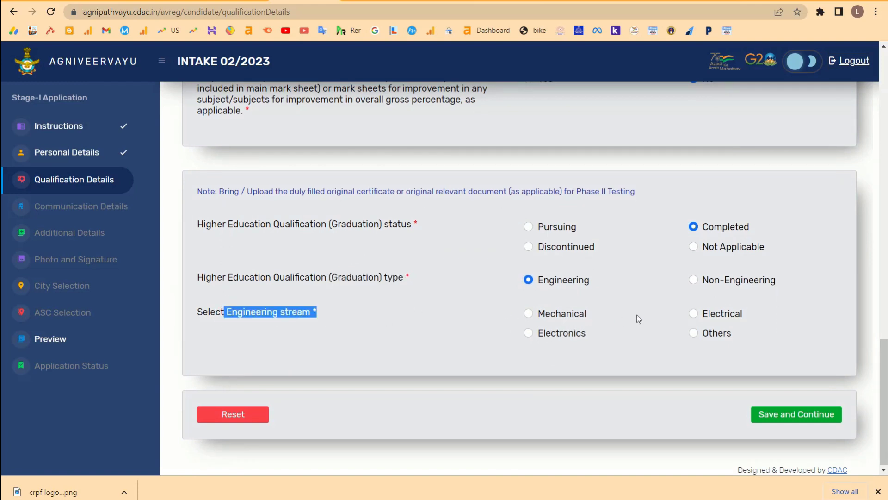
{"action": "left_click", "coordinate": [528, 314]}
{"action": "scroll", "coordinate": [620, 347], "scroll_direction": "down", "scroll_amount": 1}
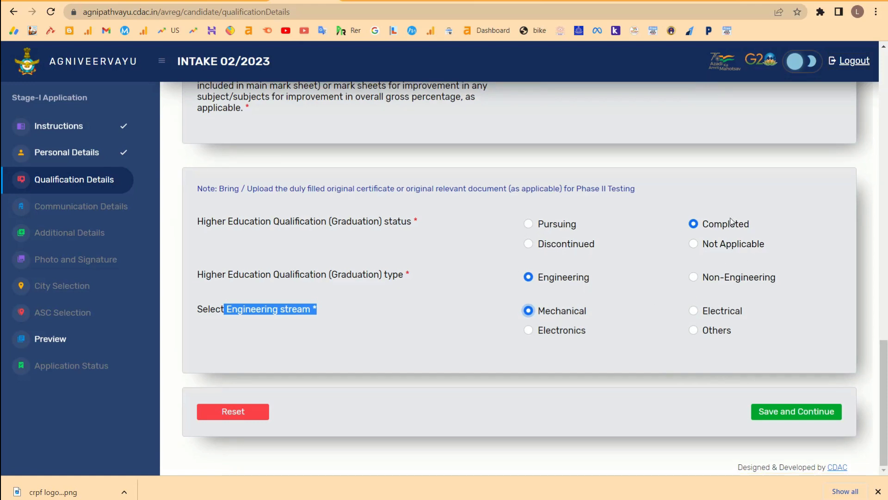
{"action": "left_click", "coordinate": [775, 413]}
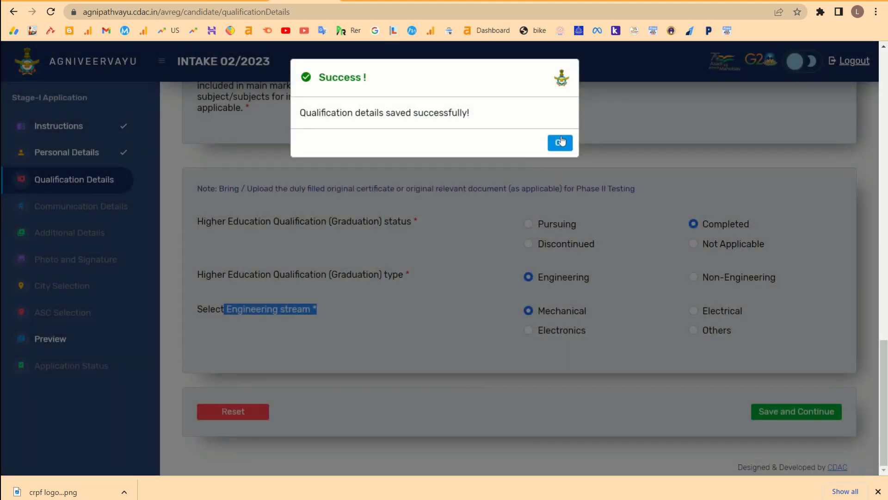
Acknowledge the success message and enter the Akole ahmednagar permanent address line.
{"action": "left_click", "coordinate": [560, 142]}
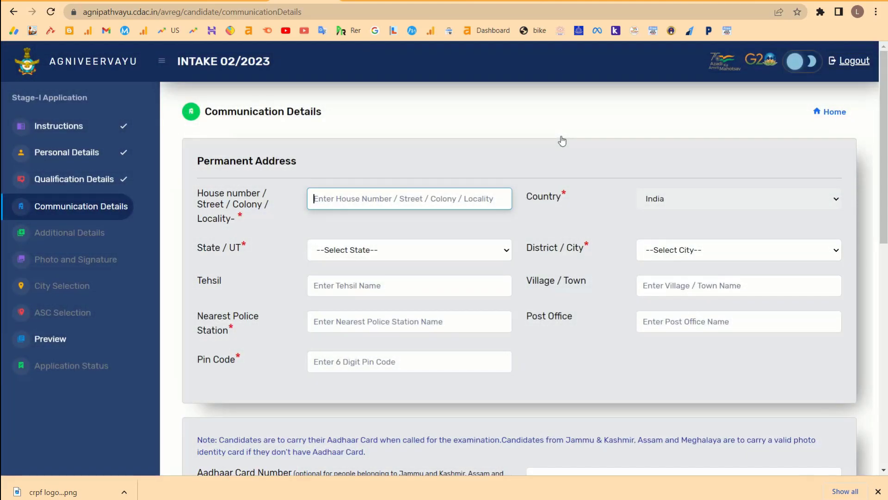
{"action": "type", "text": "a"}
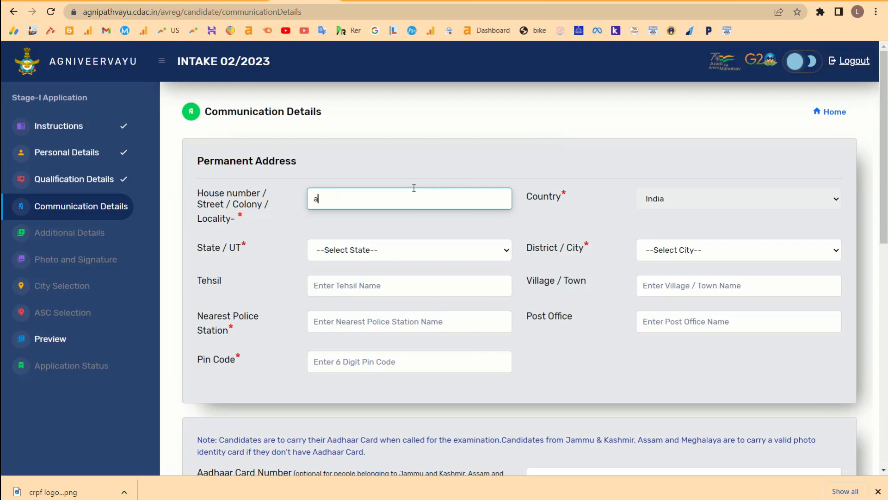
{"action": "key", "text": "BackSpace"}
{"action": "type", "text": "Akole aheme"}
{"action": "type", "text": "danag"}
{"action": "left_click", "coordinate": [491, 58]}
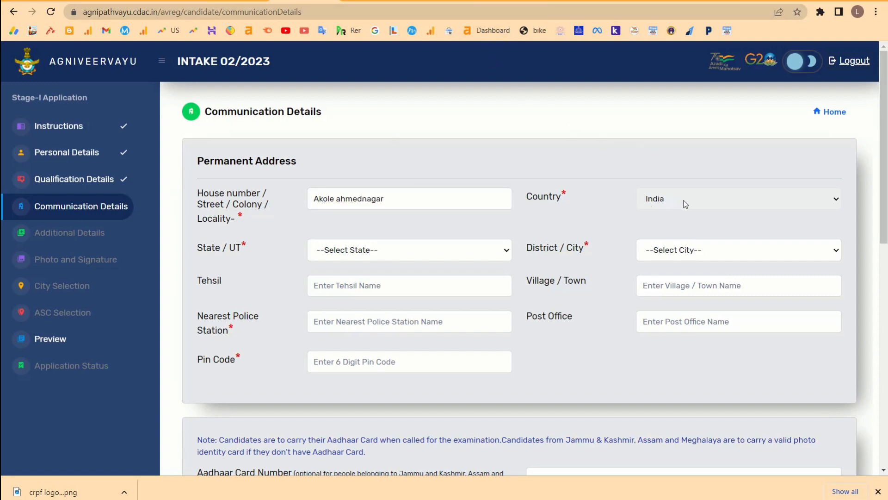
Set the state to Maharashtra and the district to Ahmednagar.
{"action": "left_click", "coordinate": [399, 259]}
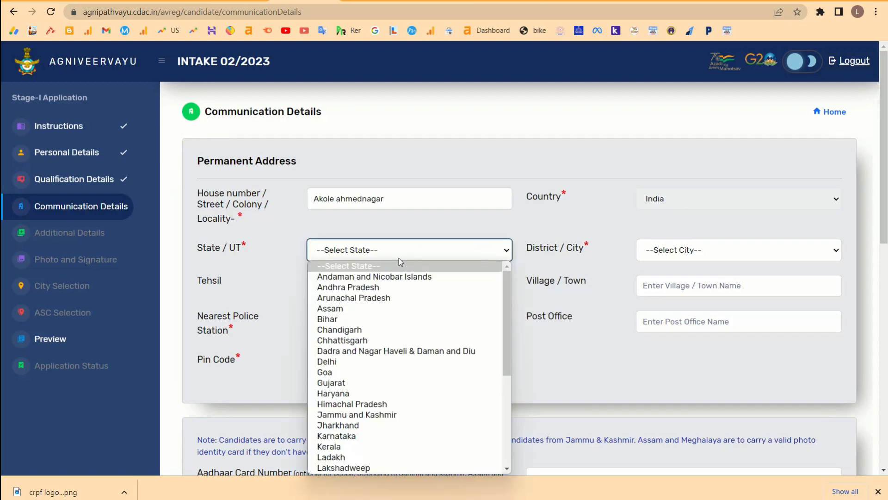
{"action": "type", "text": "mah"}
{"action": "key", "text": "Return"}
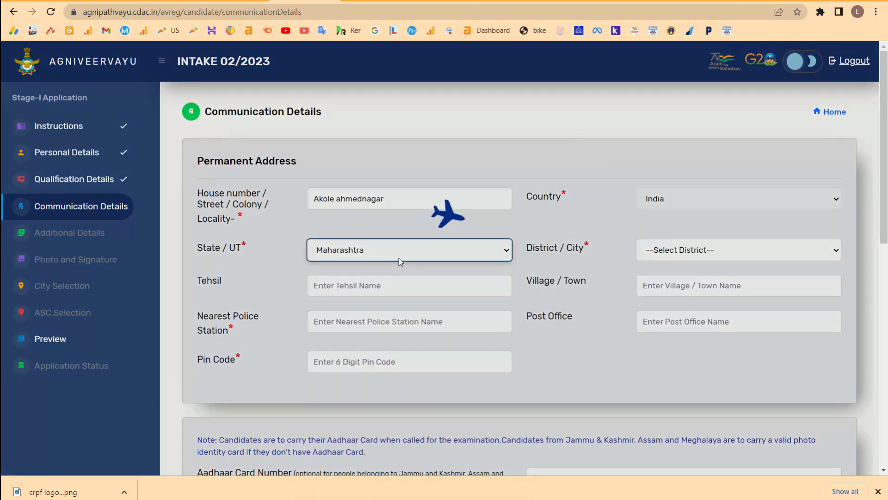
{"action": "scroll", "coordinate": [399, 259], "scroll_direction": "down", "scroll_amount": 1}
{"action": "left_click", "coordinate": [685, 220]}
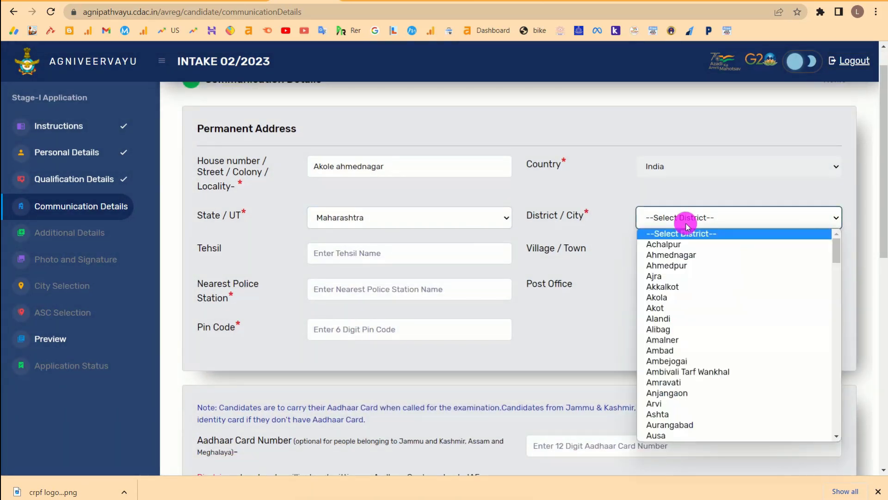
{"action": "left_click", "coordinate": [675, 255]}
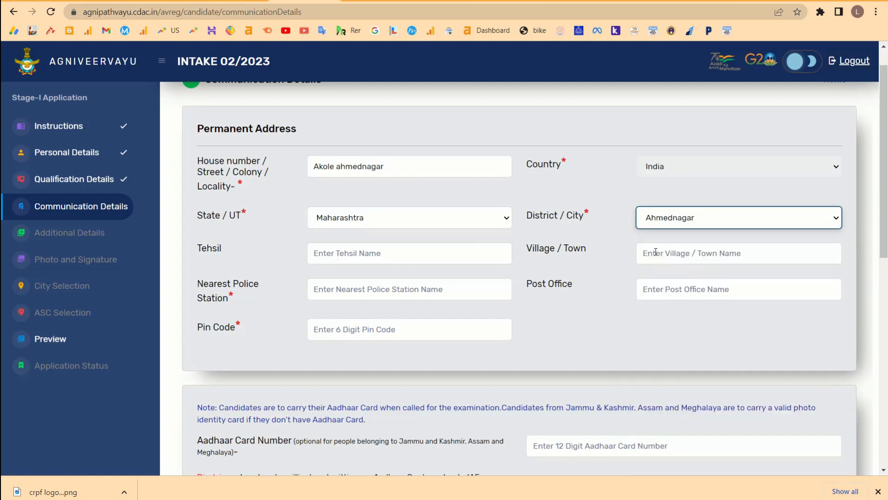
{"action": "left_click", "coordinate": [684, 223]}
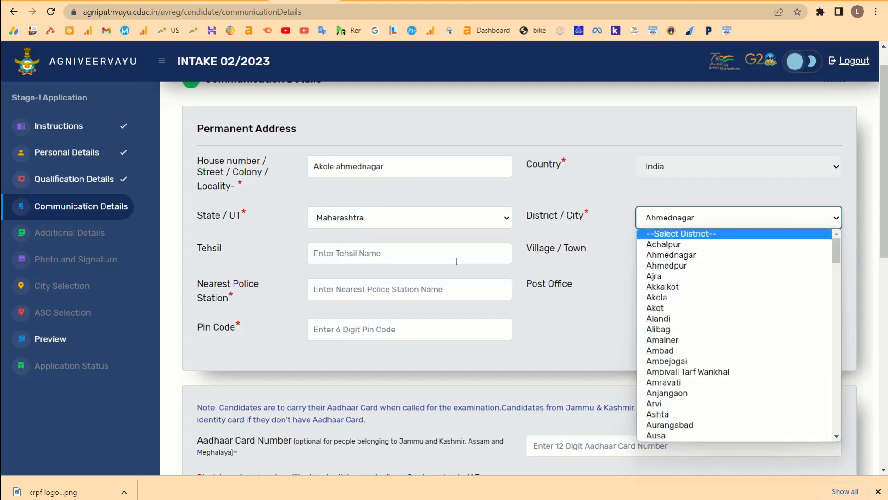
{"action": "scroll", "coordinate": [457, 261], "scroll_direction": "down", "scroll_amount": 1}
{"action": "left_click_drag", "start_coordinate": [201, 202], "coordinate": [230, 203]}
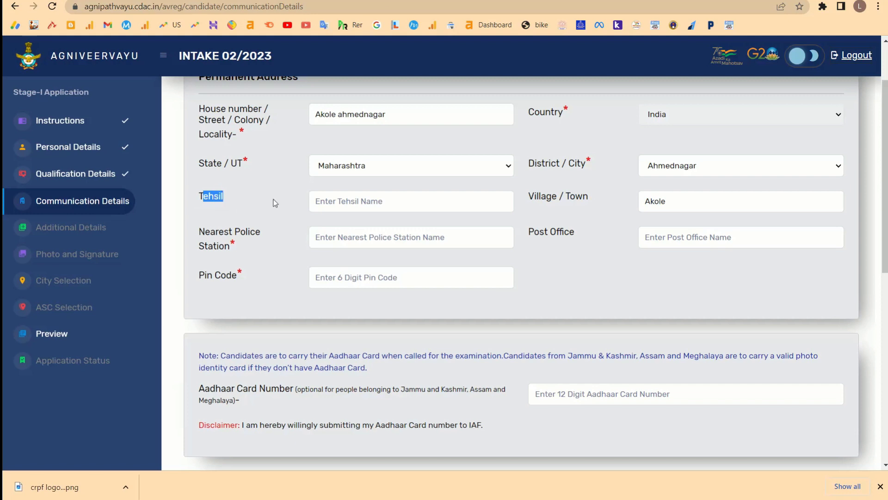
Go through the Tehsil, Nearest Police Station and Post Office fields of the permanent address.
{"action": "left_click", "coordinate": [340, 203]}
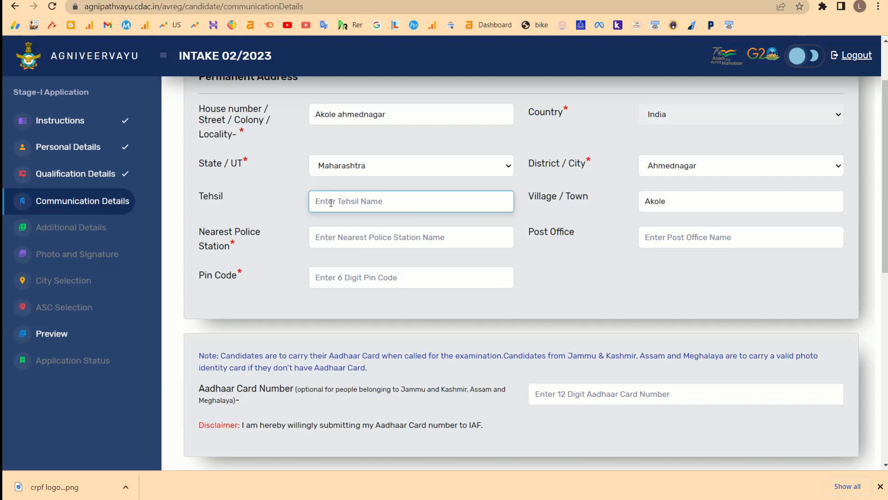
{"action": "left_click_drag", "start_coordinate": [232, 204], "coordinate": [198, 200]}
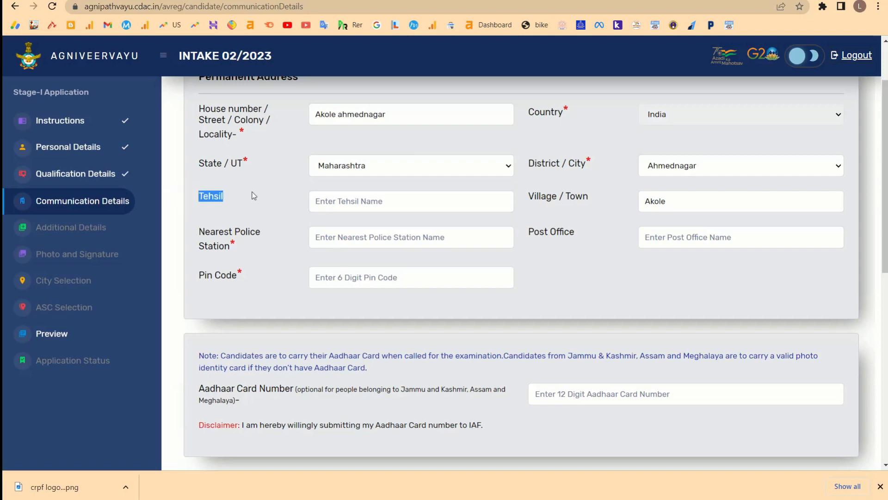
{"action": "scroll", "coordinate": [254, 196], "scroll_direction": "up", "scroll_amount": 3}
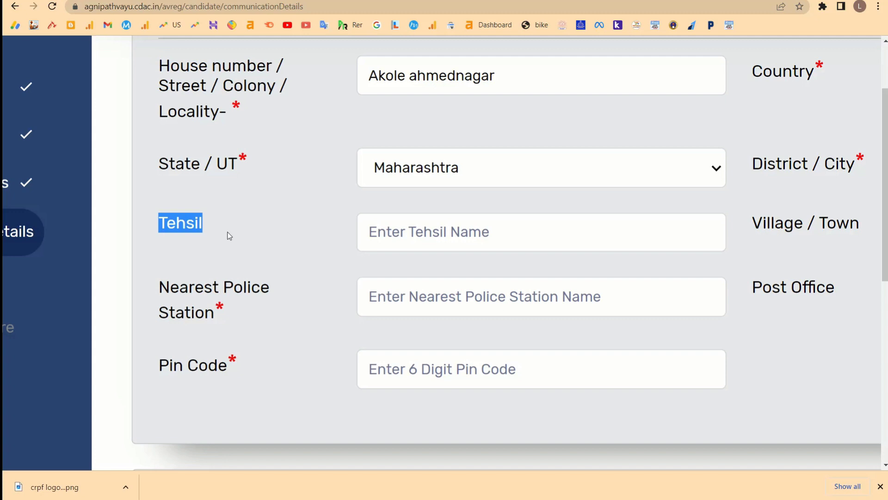
{"action": "scroll", "coordinate": [341, 280], "scroll_direction": "down", "scroll_amount": 3}
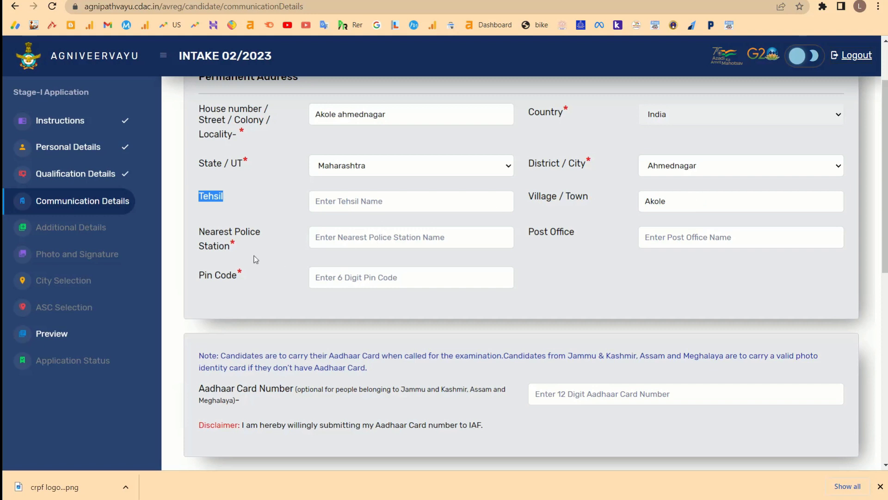
{"action": "left_click_drag", "start_coordinate": [242, 246], "coordinate": [199, 231]}
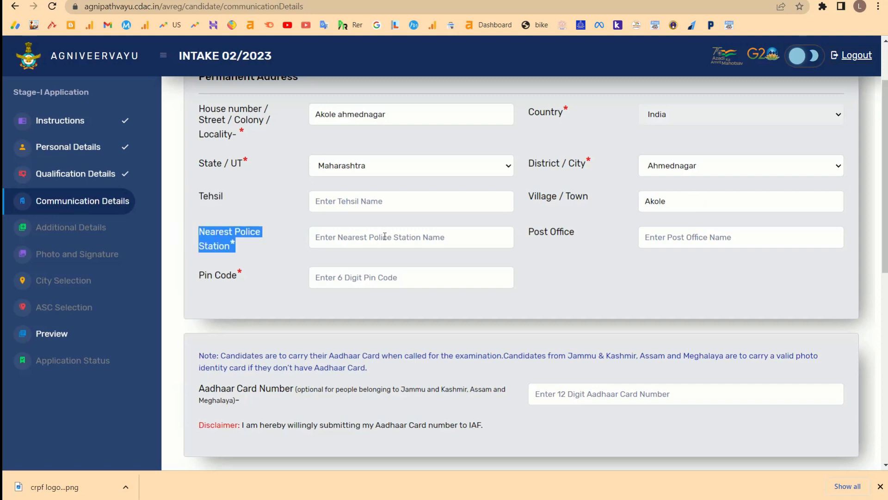
{"action": "left_click", "coordinate": [384, 236]}
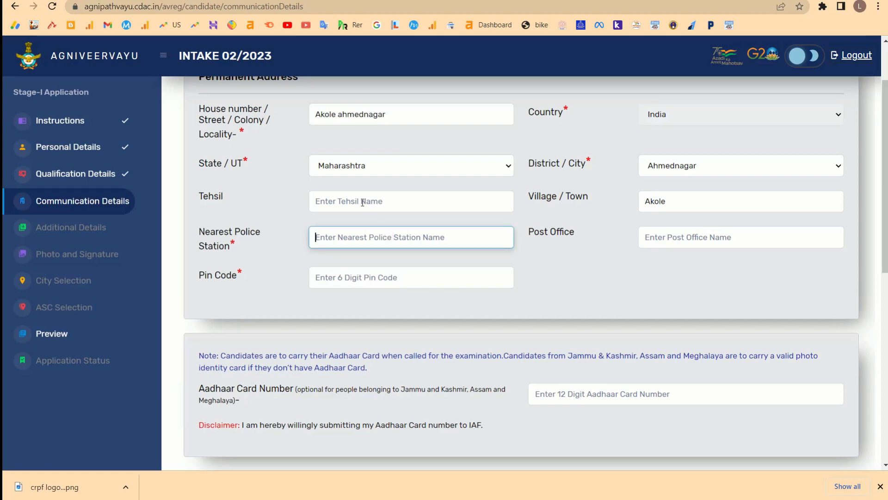
{"action": "left_click", "coordinate": [690, 239]}
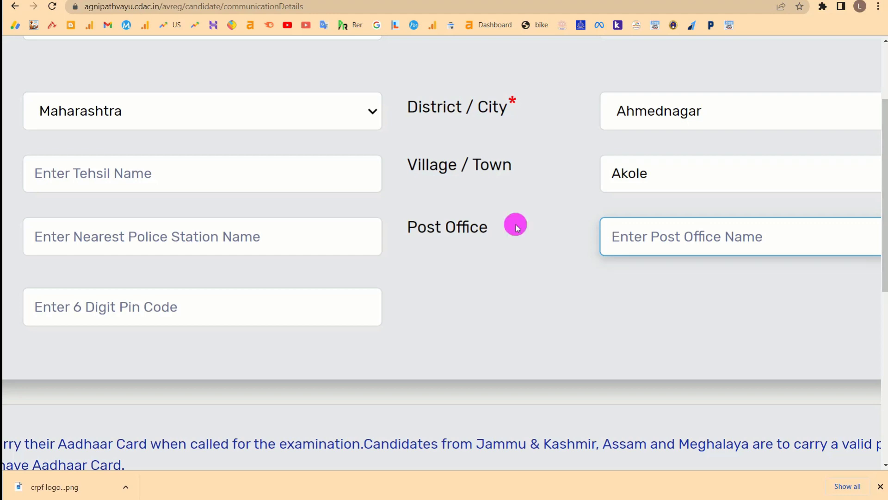
{"action": "left_click_drag", "start_coordinate": [515, 224], "coordinate": [406, 221]}
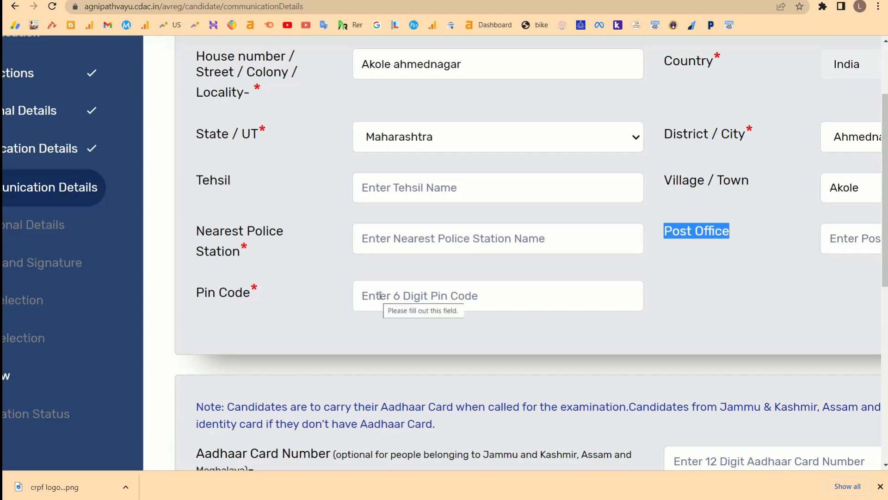
Enter the candidate's Aadhaar Card Number and zoom the page out.
{"action": "scroll", "coordinate": [430, 376], "scroll_direction": "down", "scroll_amount": 5}
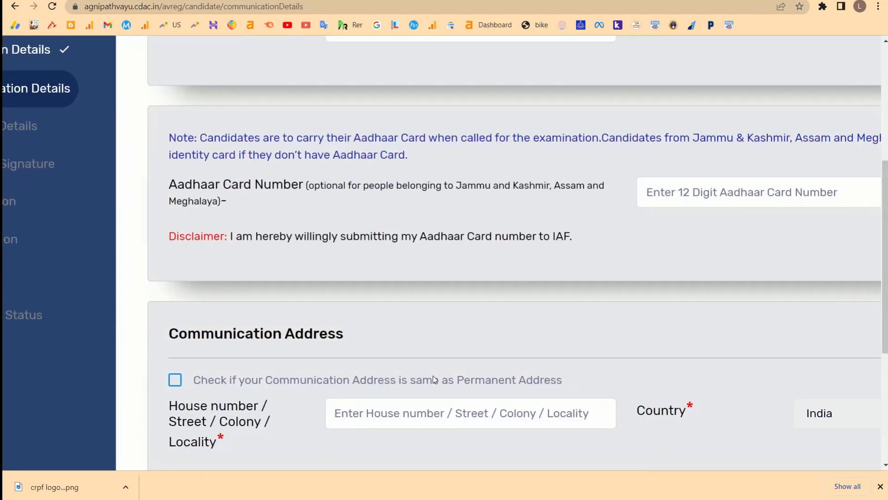
{"action": "left_click_drag", "start_coordinate": [165, 178], "coordinate": [251, 199]}
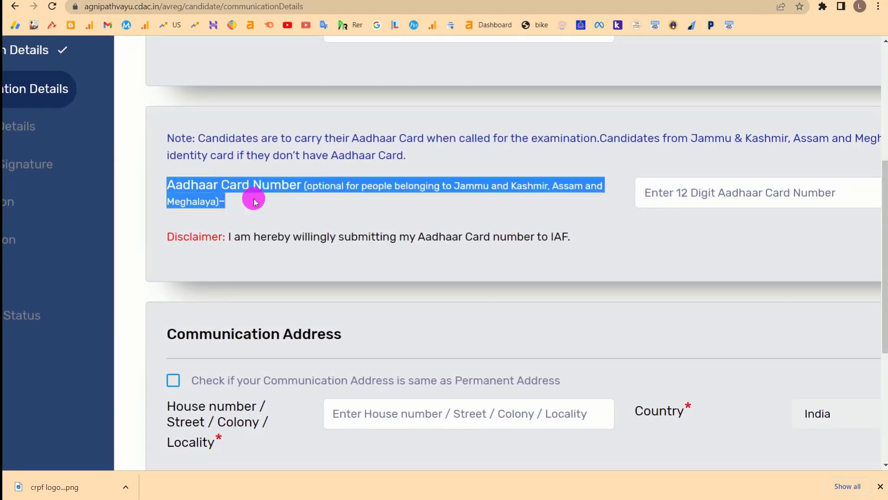
{"action": "left_click", "coordinate": [727, 190]}
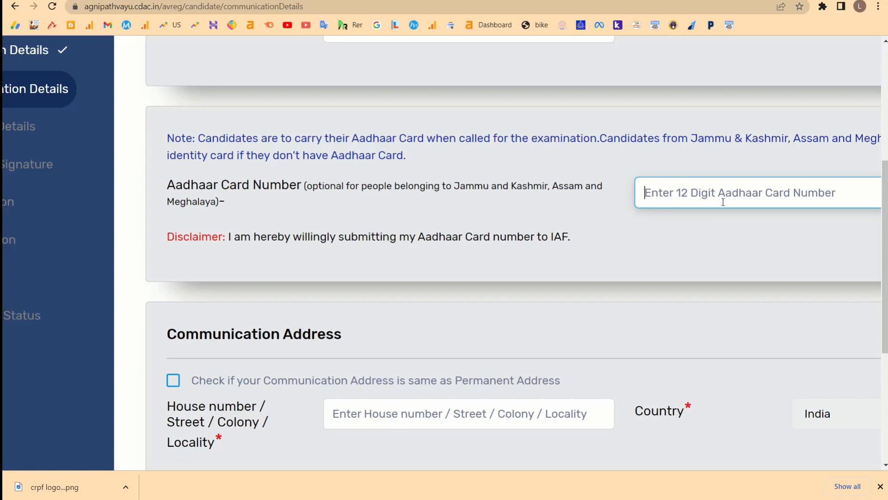
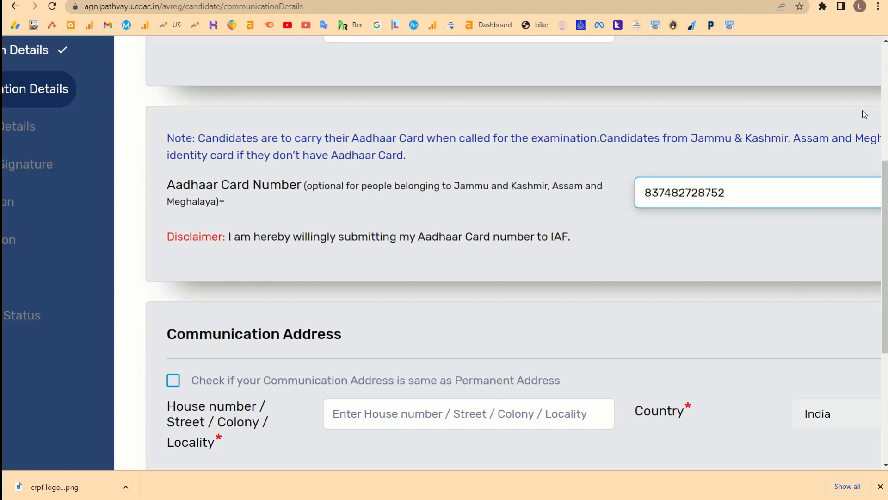
{"action": "scroll", "coordinate": [665, 370], "scroll_direction": "down", "scroll_amount": 2}
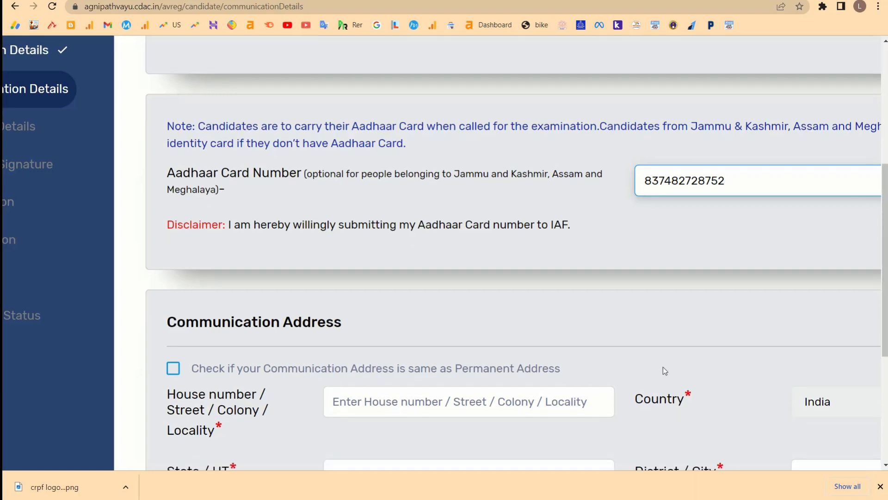
{"action": "scroll", "coordinate": [665, 370], "scroll_direction": "down", "scroll_amount": 3}
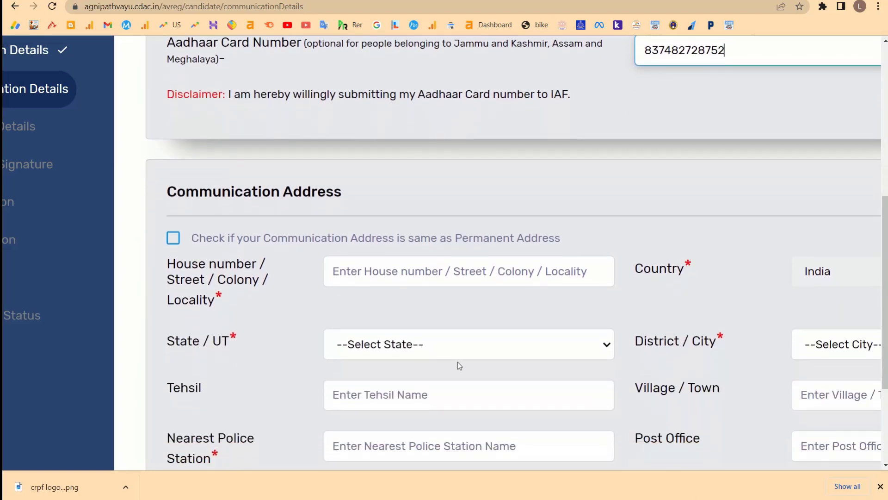
{"action": "key", "text": "ctrl+minus"}
{"action": "key", "text": "ctrl+minus"}
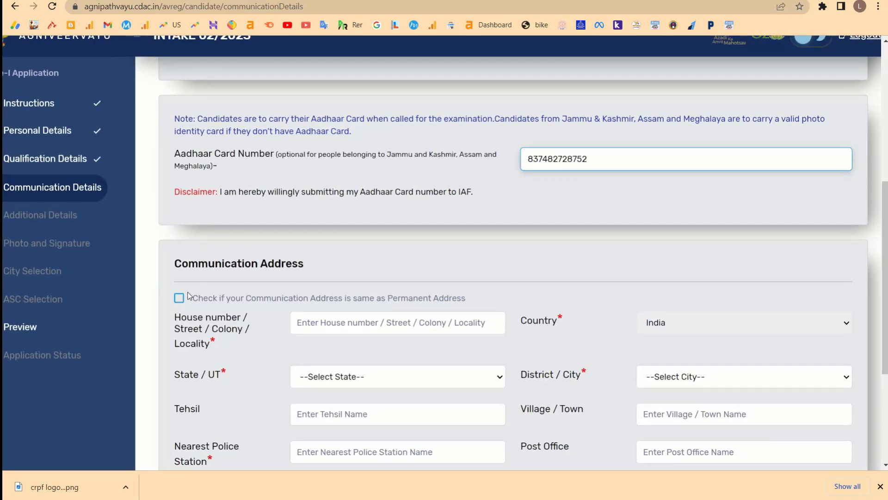
Set domicile state to Maharashtra and district to Ahmednagar, then save and continue.
{"action": "scroll", "coordinate": [317, 212], "scroll_direction": "up", "scroll_amount": 2}
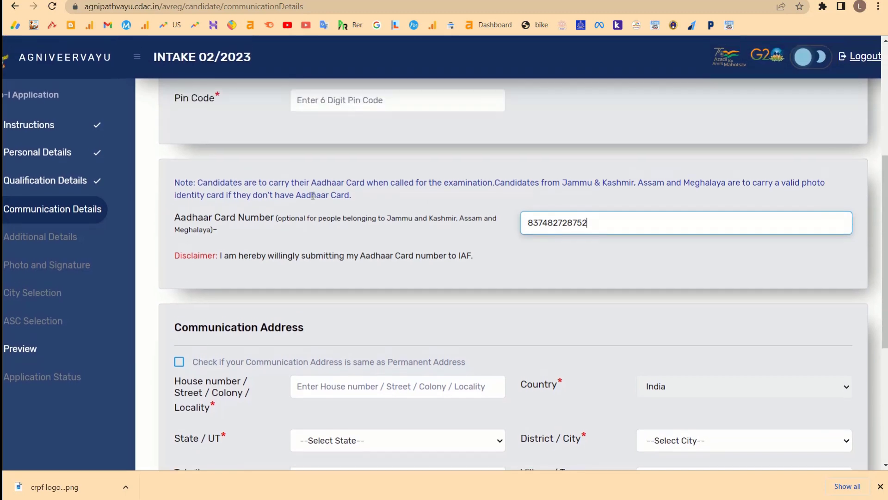
{"action": "scroll", "coordinate": [295, 316], "scroll_direction": "down", "scroll_amount": 2}
{"action": "scroll", "coordinate": [295, 316], "scroll_direction": "down", "scroll_amount": 2}
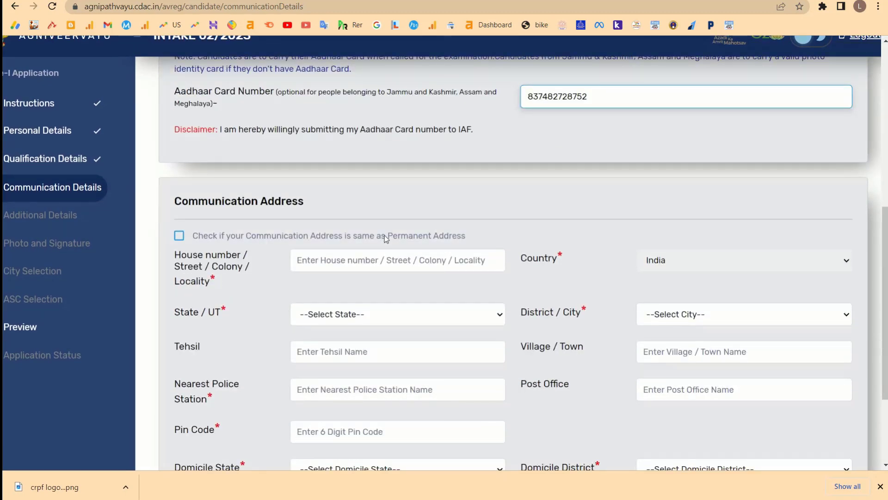
{"action": "left_click_drag", "start_coordinate": [386, 236], "coordinate": [469, 237]}
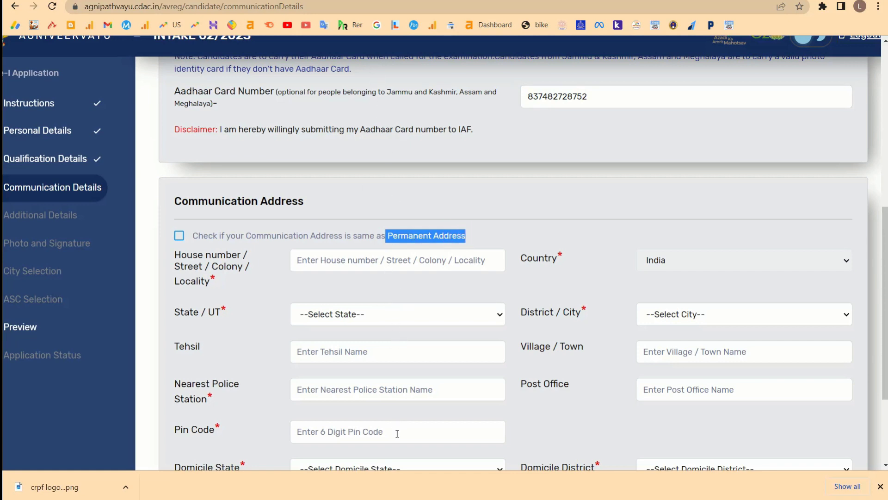
{"action": "scroll", "coordinate": [397, 433], "scroll_direction": "down", "scroll_amount": 3}
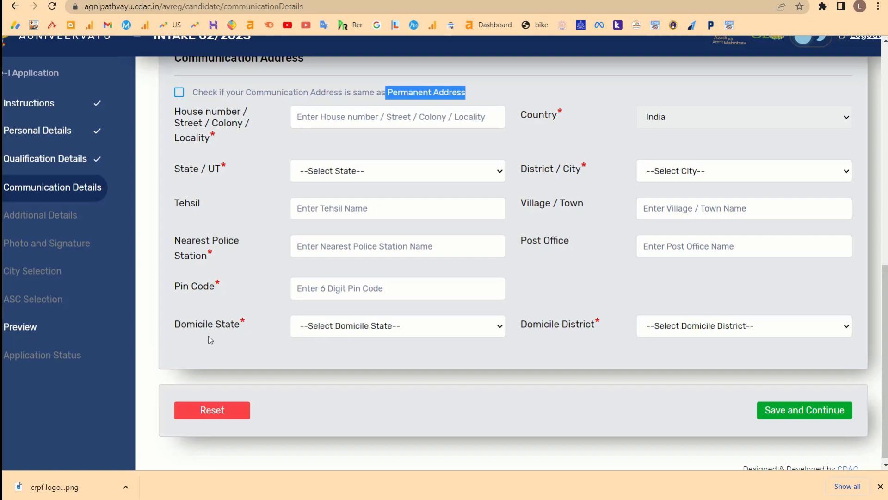
{"action": "left_click", "coordinate": [367, 330]}
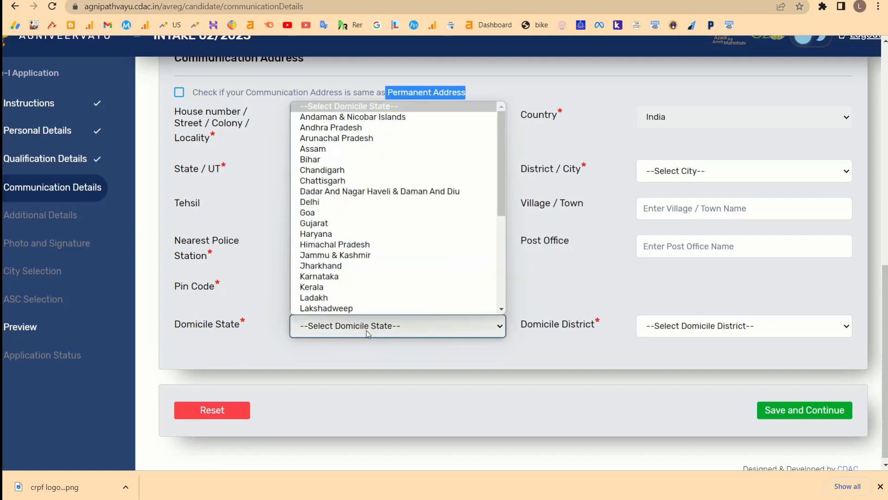
{"action": "type", "text": "mah"}
{"action": "key", "text": "Return"}
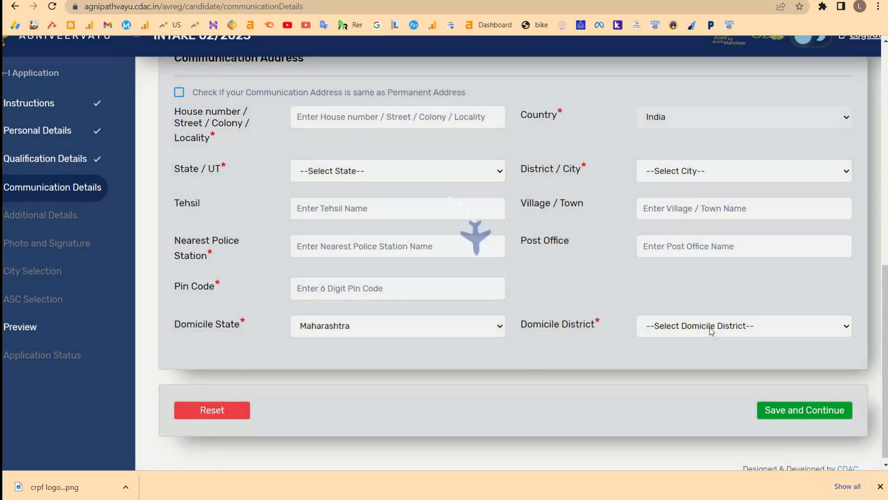
{"action": "left_click", "coordinate": [708, 326]}
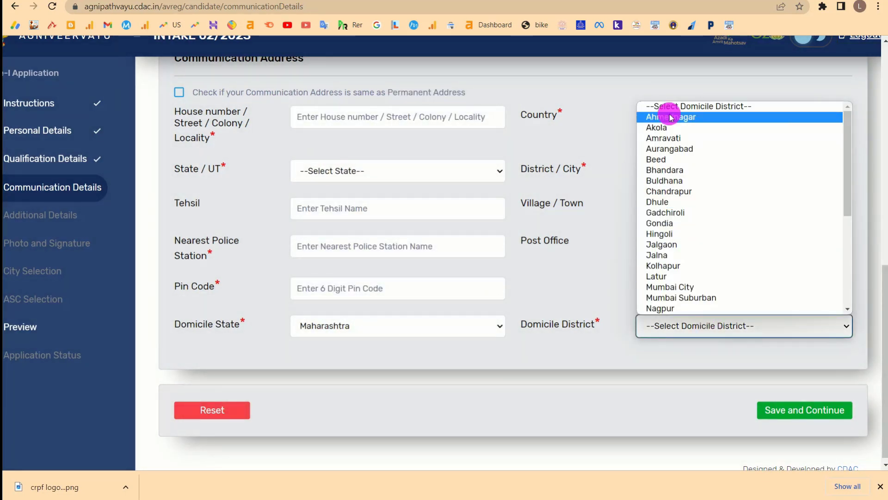
{"action": "left_click", "coordinate": [669, 117]}
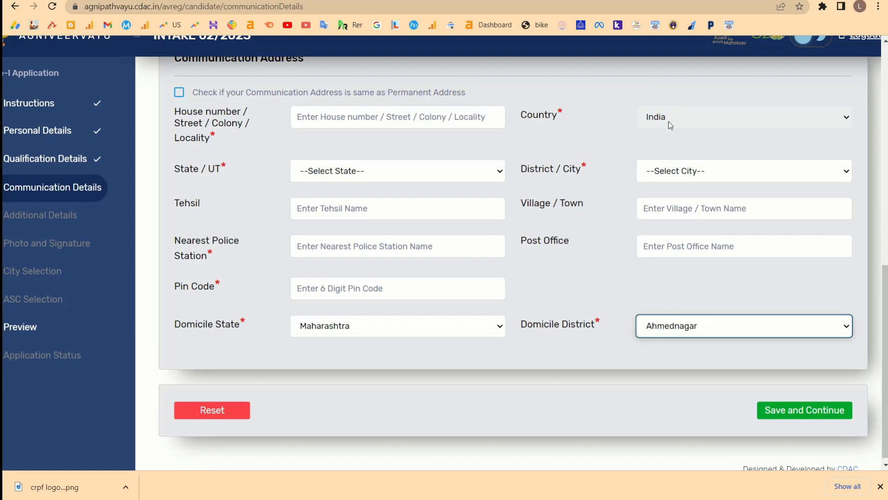
{"action": "left_click", "coordinate": [779, 410]}
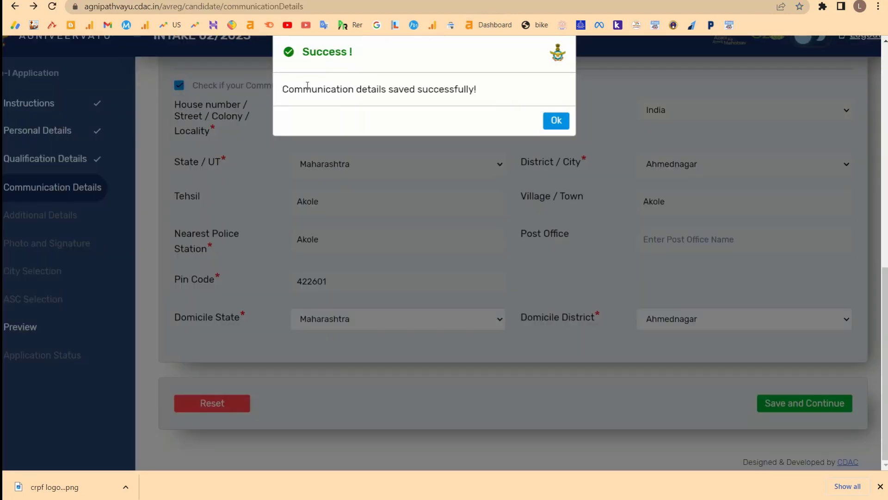
Dismiss the success message and set identification mark to 'Mole On Right Hand Finger'.
{"action": "left_click", "coordinate": [554, 122]}
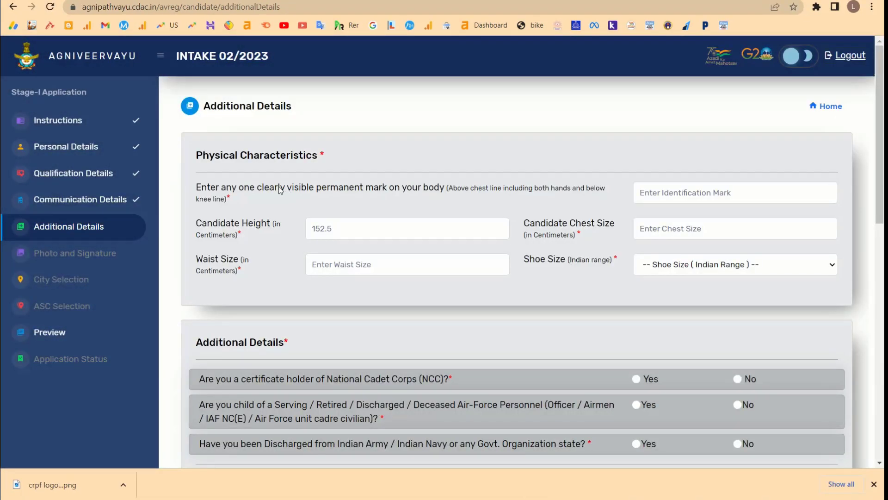
{"action": "left_click_drag", "start_coordinate": [317, 187], "coordinate": [475, 187]}
{"action": "left_click", "coordinate": [662, 193]}
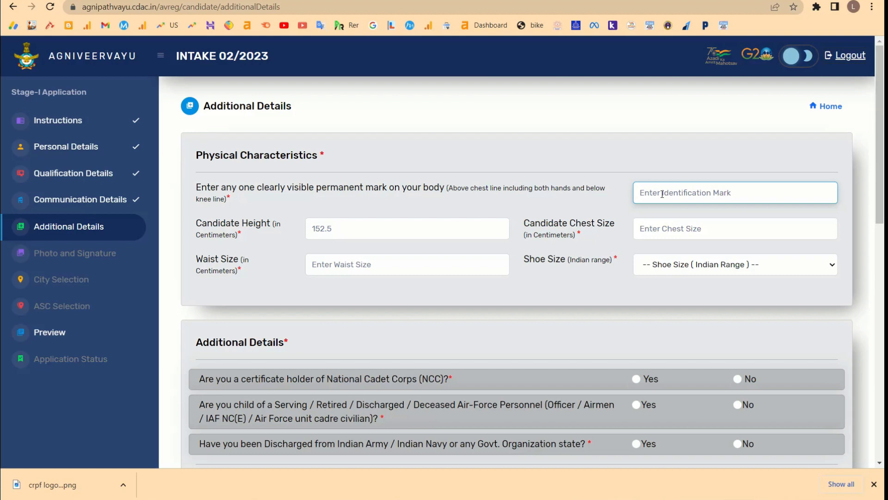
{"action": "type", "text": "Mole On Right Hand Finger"}
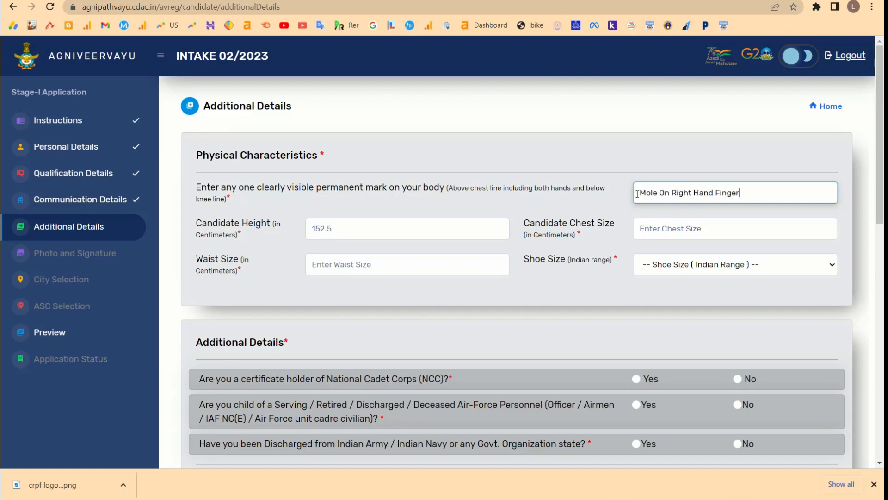
{"action": "left_click_drag", "start_coordinate": [638, 194], "coordinate": [754, 191]}
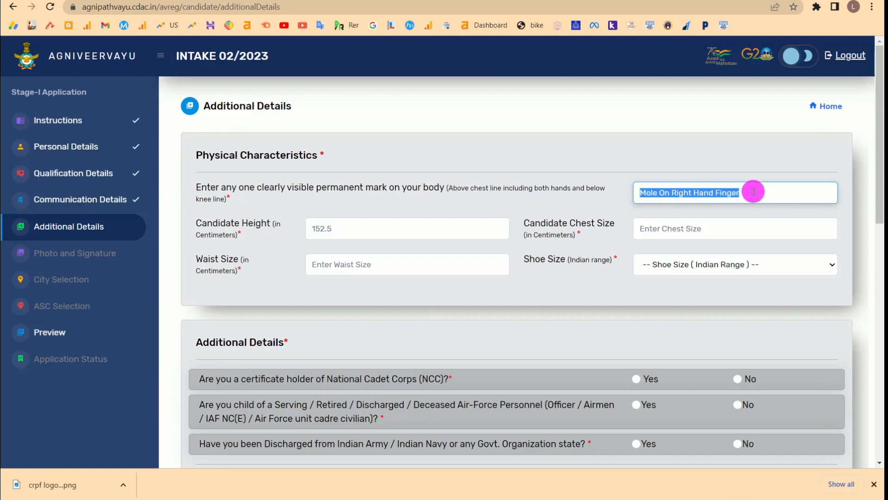
{"action": "left_click", "coordinate": [754, 192]}
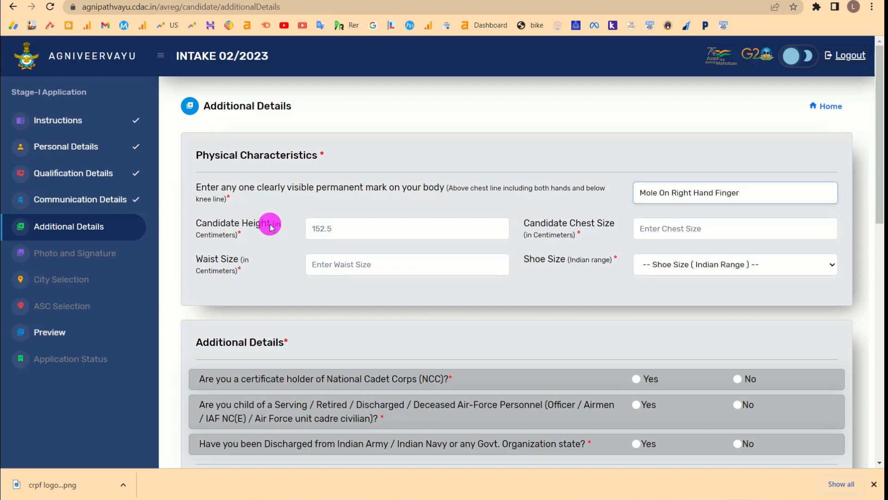
Enter candidate height 168 and chest size 80.
{"action": "left_click_drag", "start_coordinate": [268, 224], "coordinate": [241, 234]}
{"action": "left_click", "coordinate": [337, 228]}
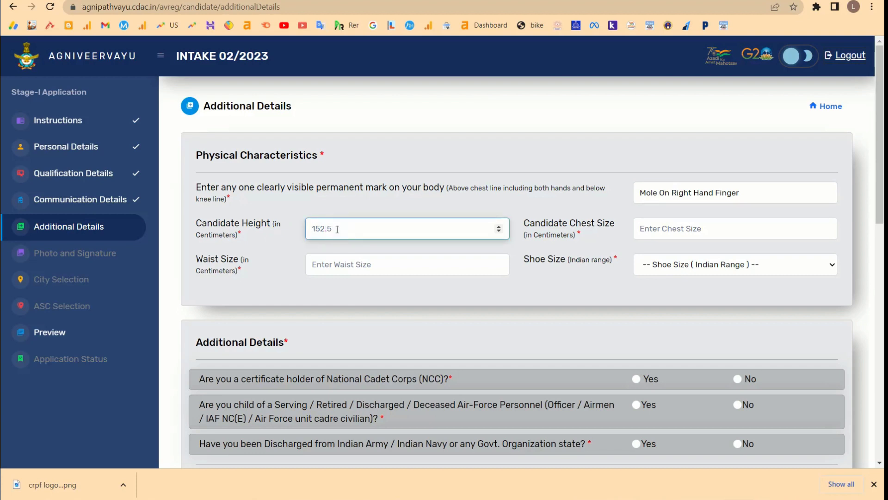
{"action": "type", "text": "168"}
{"action": "left_click", "coordinate": [698, 224]}
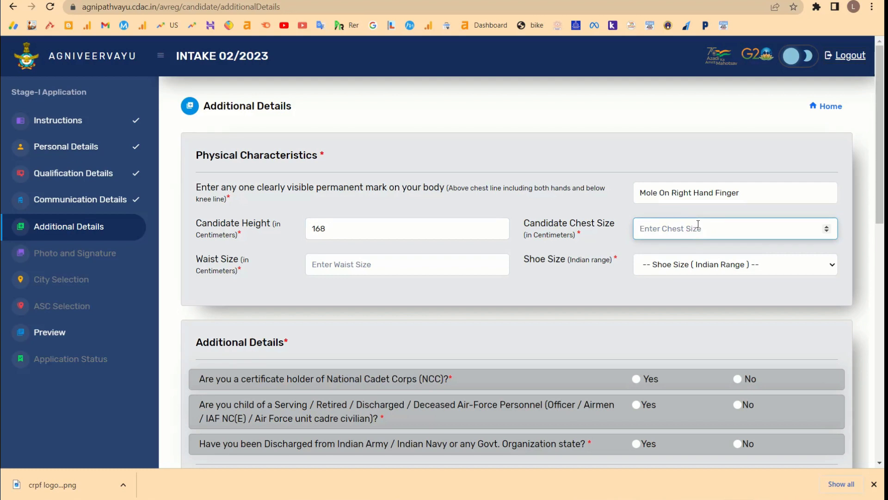
{"action": "type", "text": "80"}
Enter waist size 10 and choose shoe size 8.
{"action": "left_click", "coordinate": [370, 265]}
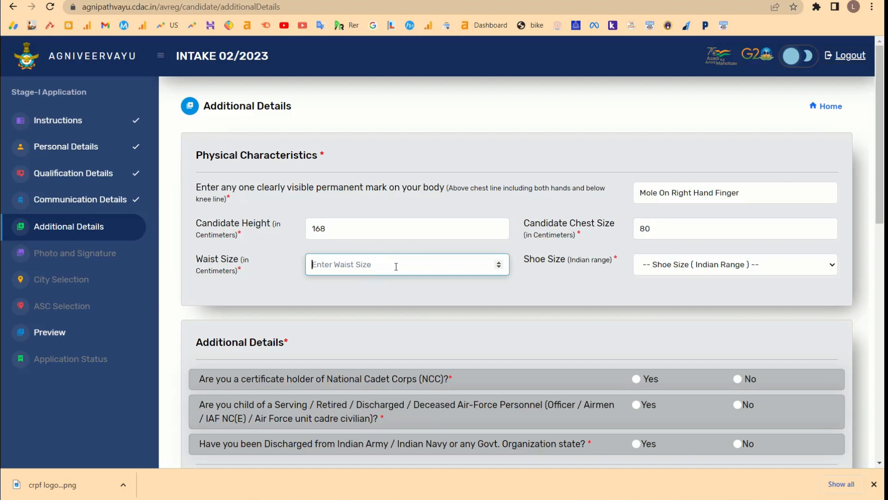
{"action": "type", "text": "10"}
{"action": "left_click", "coordinate": [431, 265]}
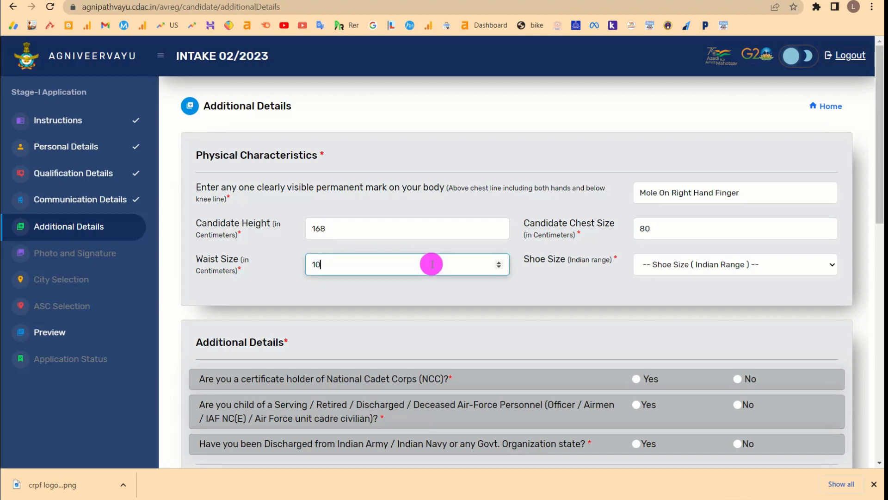
{"action": "double_click", "coordinate": [432, 265]}
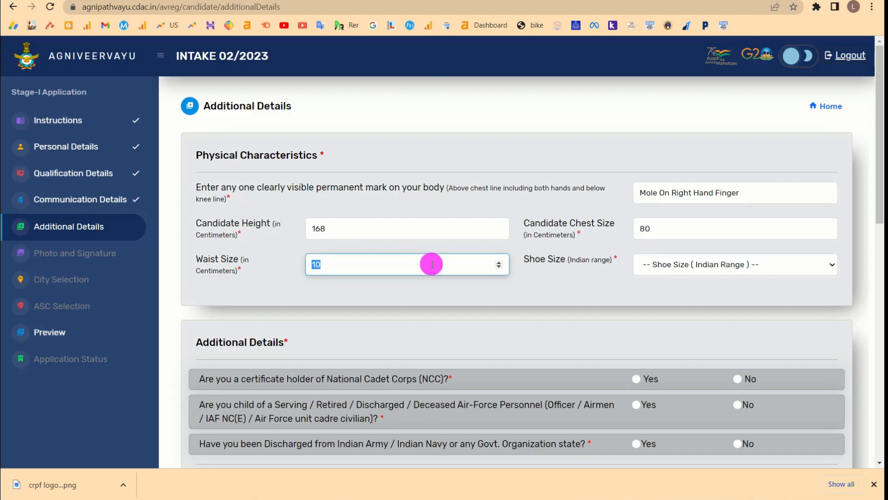
{"action": "left_click", "coordinate": [497, 266]}
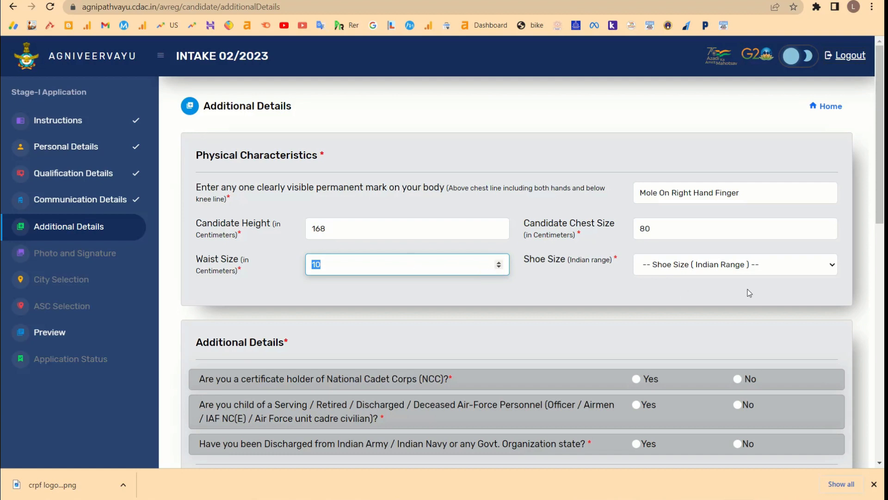
{"action": "left_click", "coordinate": [694, 271]}
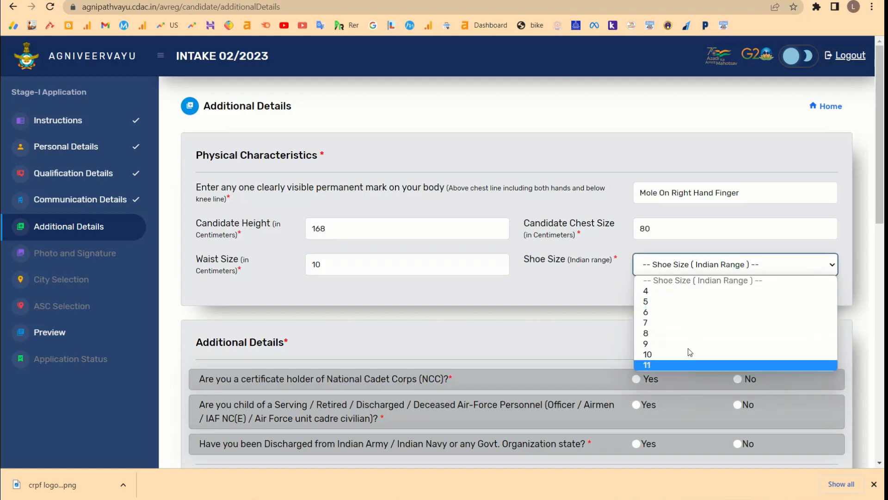
{"action": "left_click", "coordinate": [680, 333]}
{"action": "scroll", "coordinate": [501, 264], "scroll_direction": "down", "scroll_amount": 5}
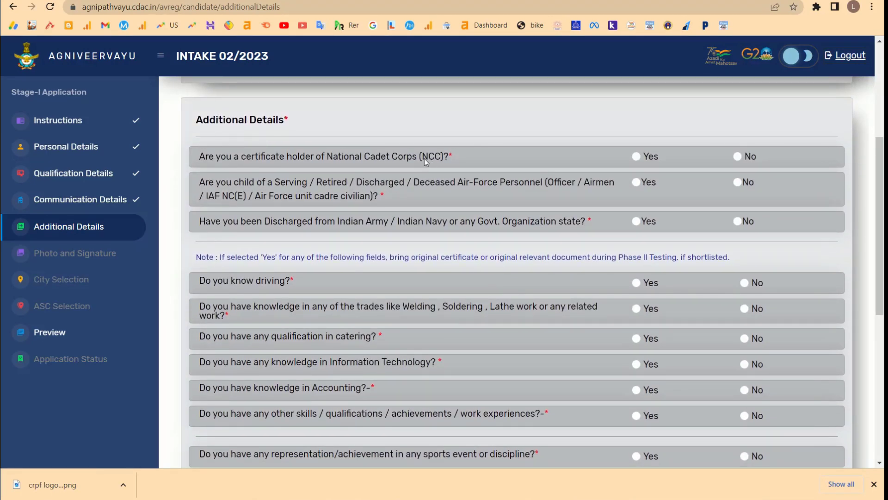
Answer Yes for NCC, set certificate type A, and enter the certificate number.
{"action": "left_click_drag", "start_coordinate": [209, 159], "coordinate": [458, 155]}
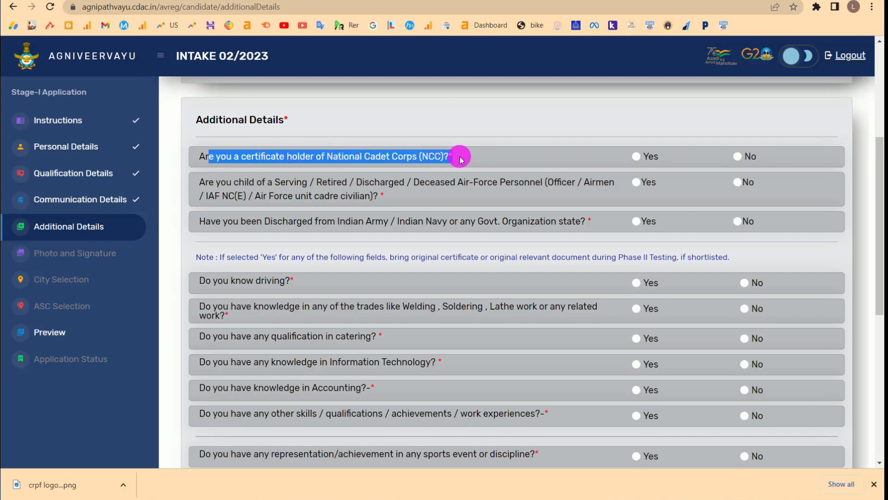
{"action": "left_click", "coordinate": [637, 156]}
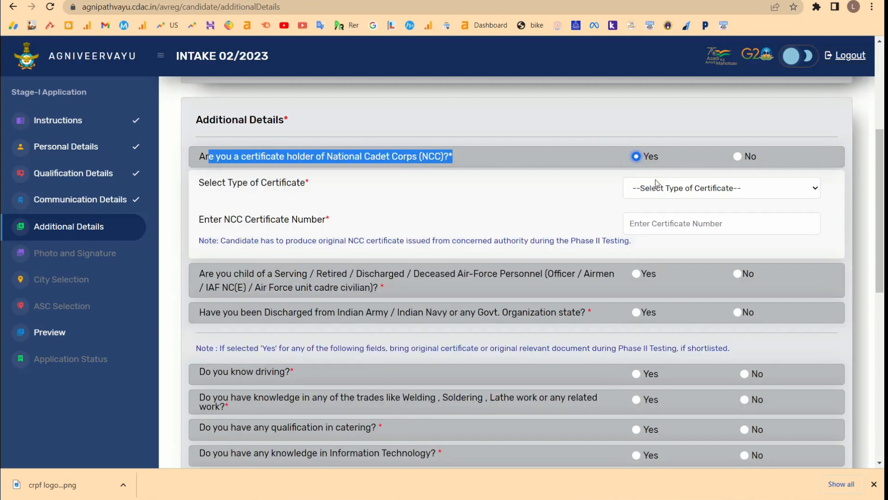
{"action": "left_click", "coordinate": [666, 192]}
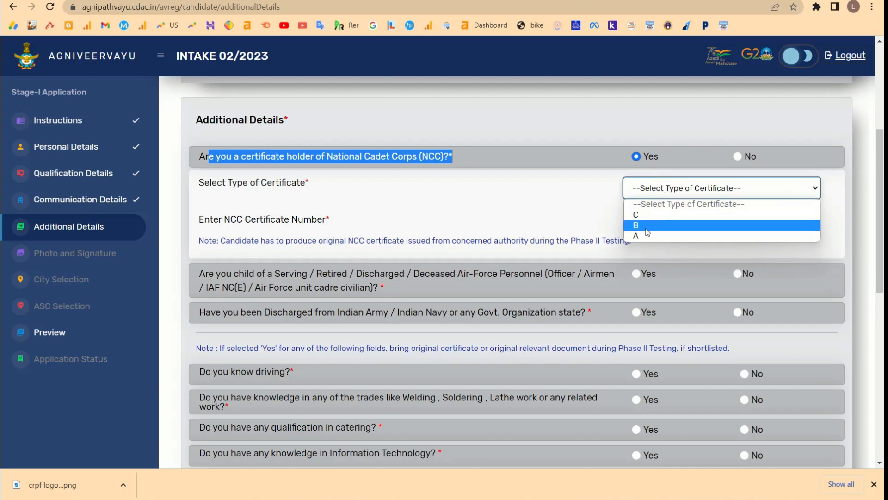
{"action": "left_click", "coordinate": [647, 230]}
{"action": "left_click", "coordinate": [645, 187]}
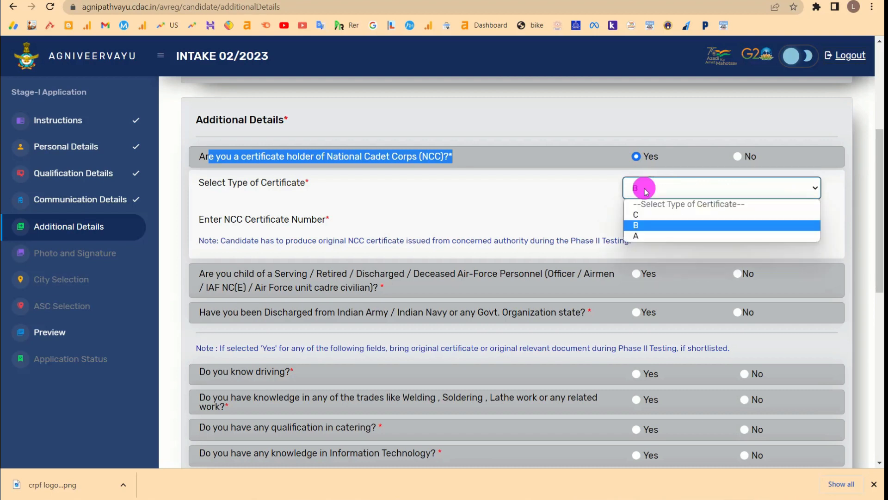
{"action": "left_click", "coordinate": [642, 227]}
{"action": "left_click", "coordinate": [710, 229]}
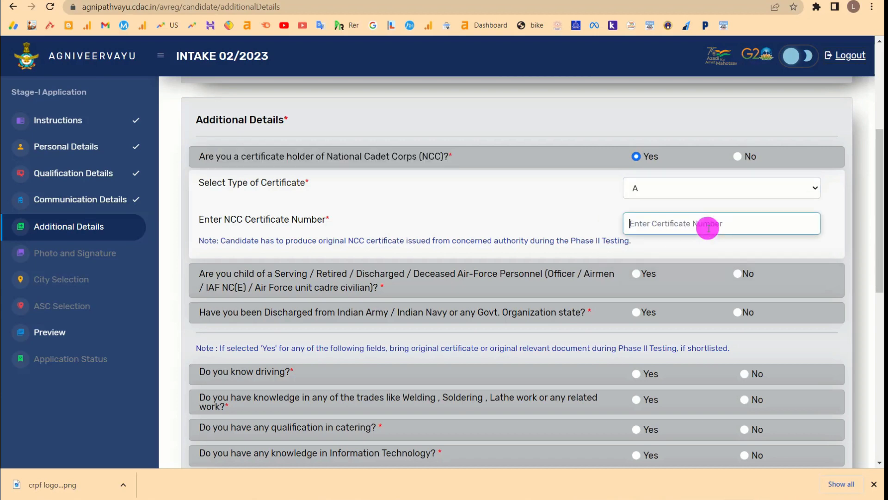
Answer No to being the child of Air Force personnel.
{"action": "scroll", "coordinate": [709, 229], "scroll_direction": "down", "scroll_amount": 1}
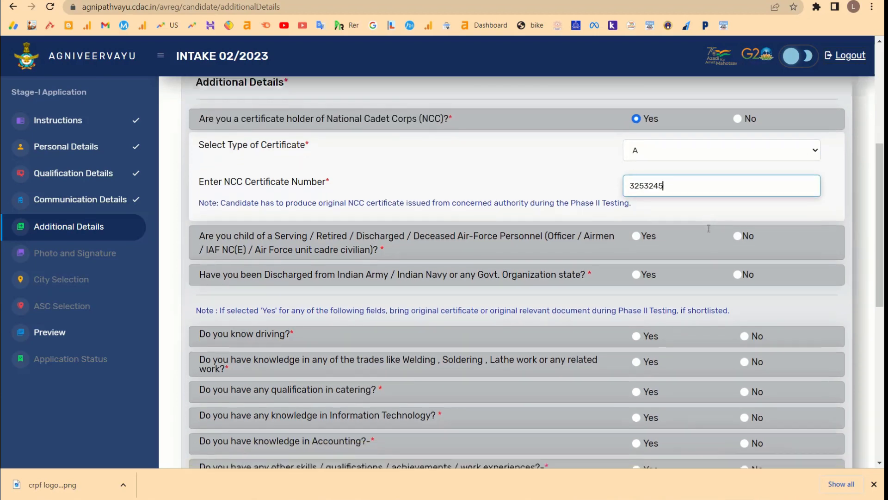
{"action": "left_click", "coordinate": [738, 274]}
{"action": "scroll", "coordinate": [293, 183], "scroll_direction": "down", "scroll_amount": 2}
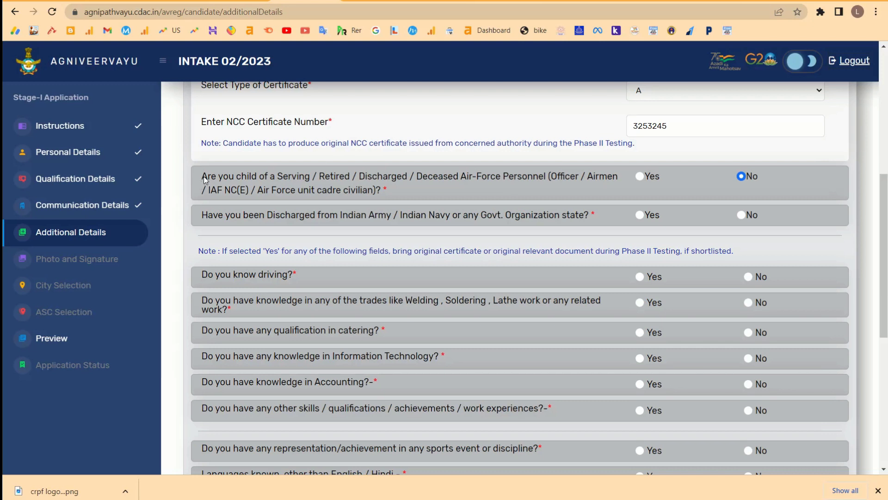
{"action": "left_click_drag", "start_coordinate": [202, 178], "coordinate": [340, 194]}
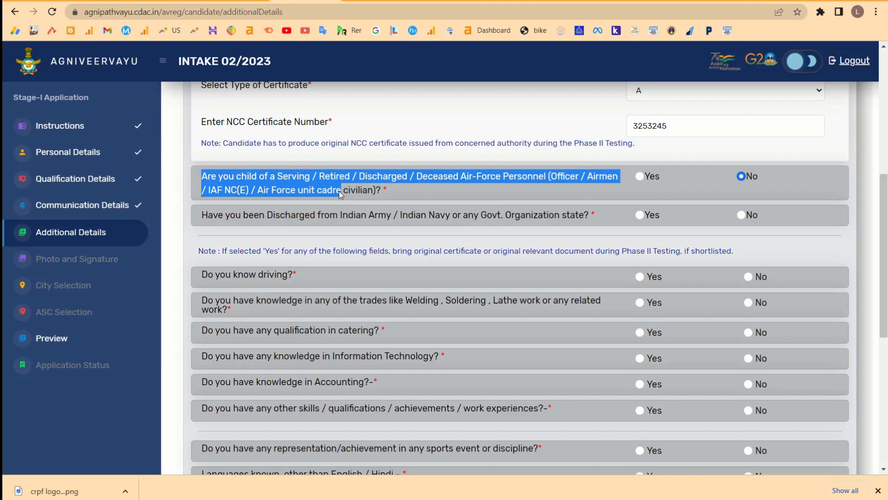
{"action": "left_click", "coordinate": [639, 176]}
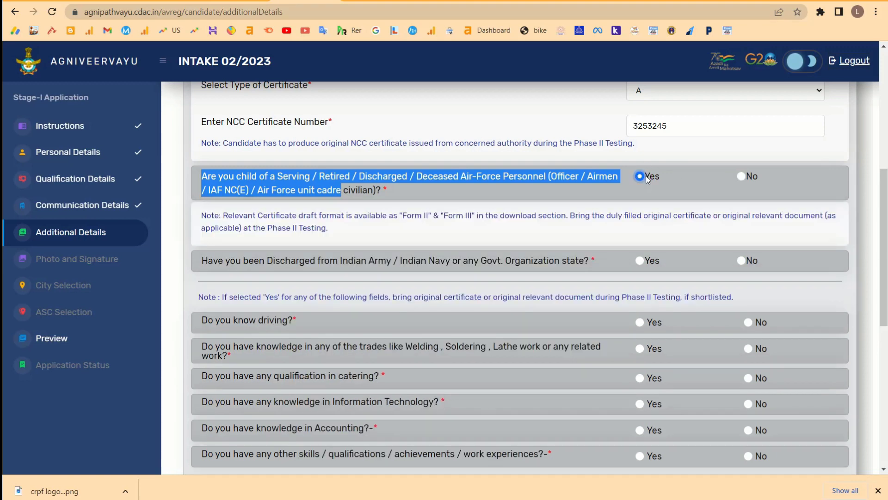
{"action": "left_click", "coordinate": [745, 176]}
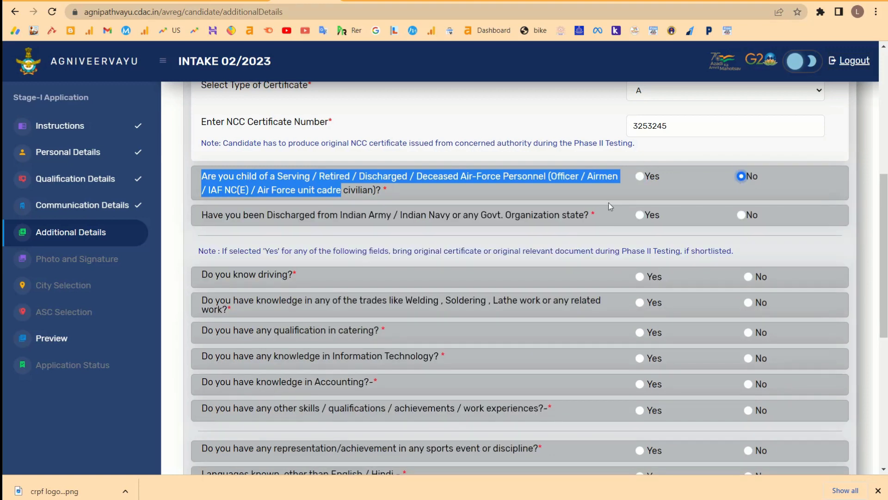
{"action": "left_click", "coordinate": [550, 187]}
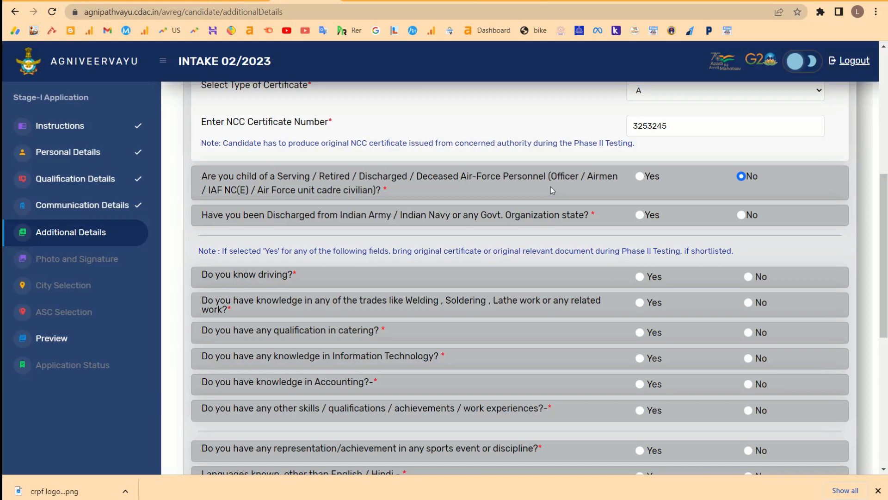
Answer No to the prior-discharge question after dismissing the Yes eligibility alert.
{"action": "scroll", "coordinate": [551, 186], "scroll_direction": "down", "scroll_amount": 1}
{"action": "left_click_drag", "start_coordinate": [203, 180], "coordinate": [451, 181]}
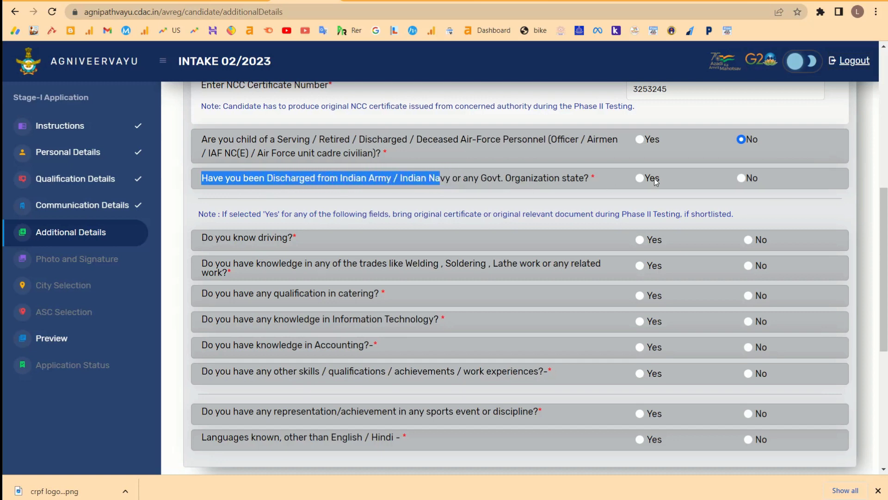
{"action": "left_click", "coordinate": [639, 178]}
{"action": "left_click", "coordinate": [538, 158]}
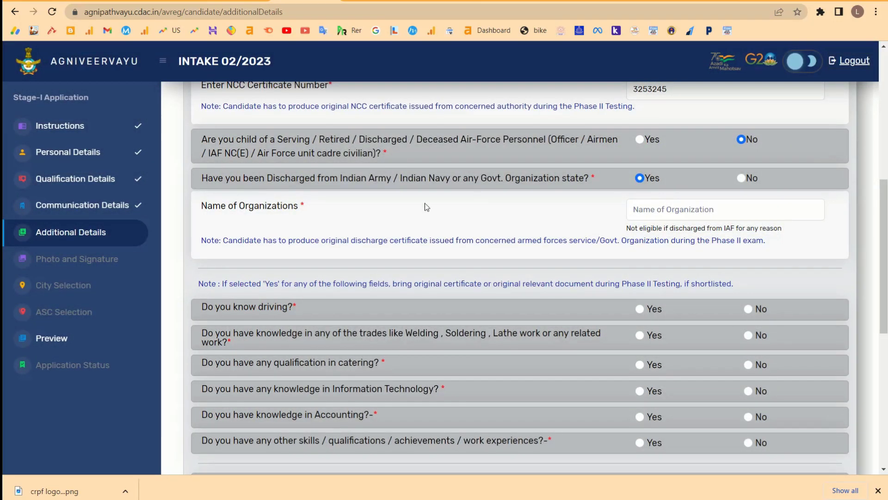
{"action": "left_click", "coordinate": [742, 179]}
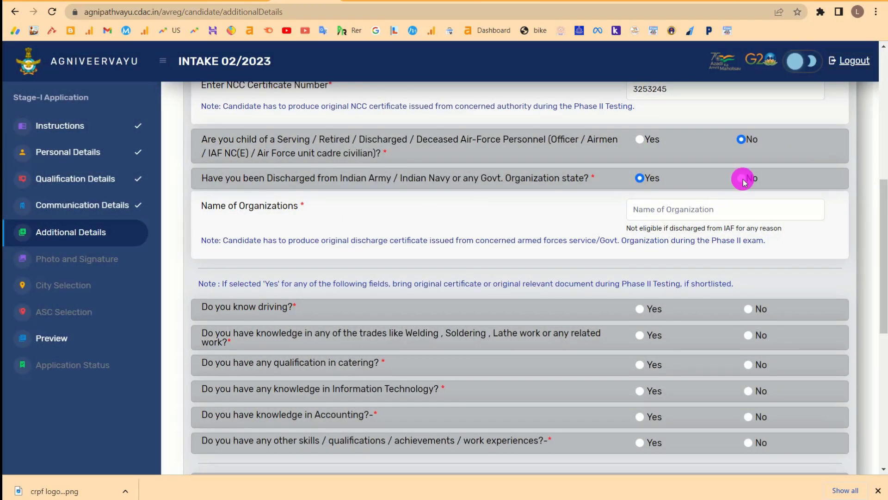
Answer No to 'Do you know driving?'.
{"action": "scroll", "coordinate": [532, 228], "scroll_direction": "down", "scroll_amount": 1}
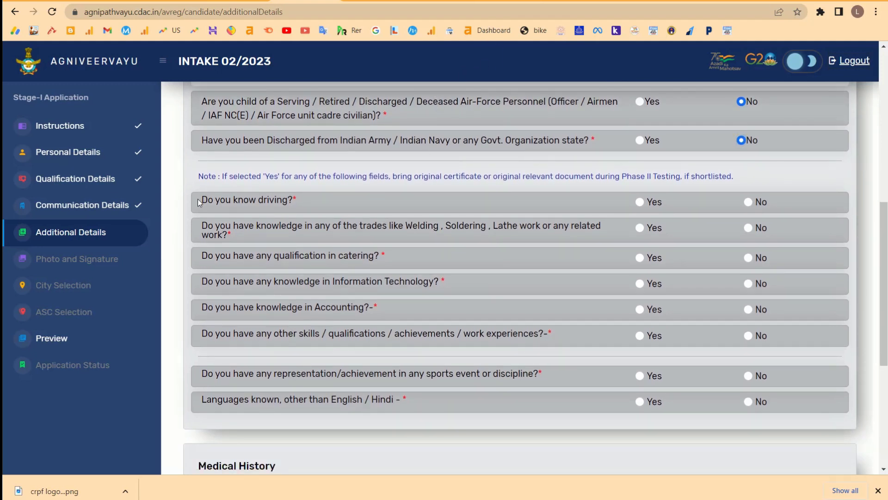
{"action": "left_click_drag", "start_coordinate": [202, 198], "coordinate": [523, 204]}
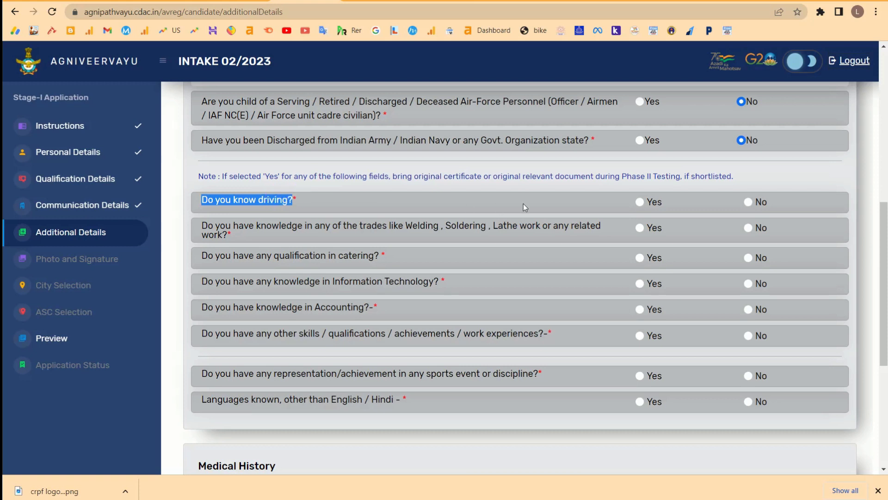
{"action": "left_click", "coordinate": [640, 203]}
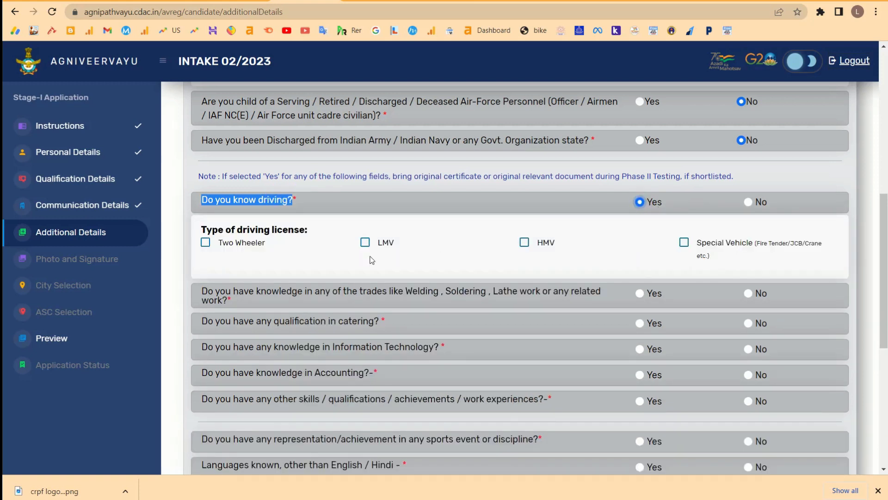
{"action": "left_click", "coordinate": [203, 239]}
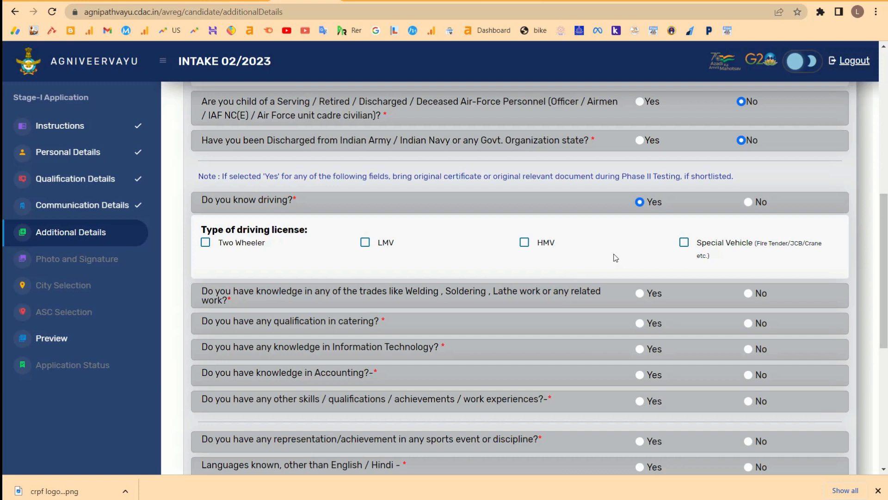
{"action": "left_click", "coordinate": [748, 202]}
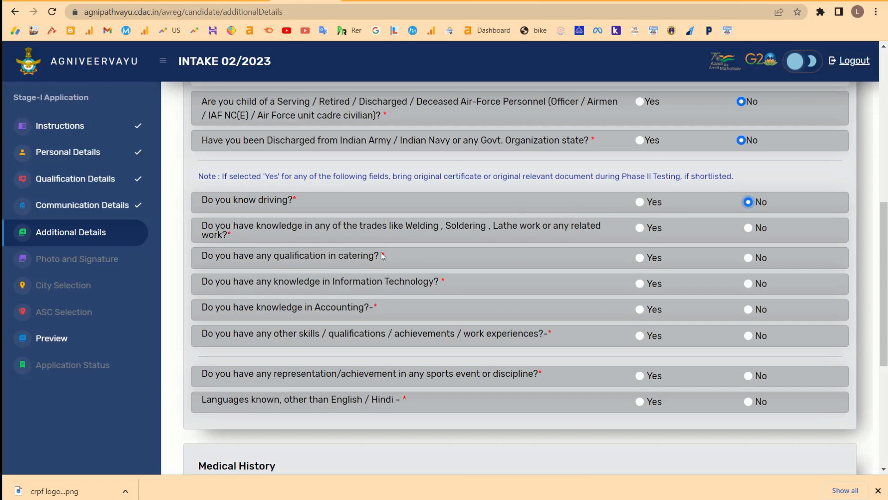
{"action": "left_click_drag", "start_coordinate": [249, 225], "coordinate": [522, 227]}
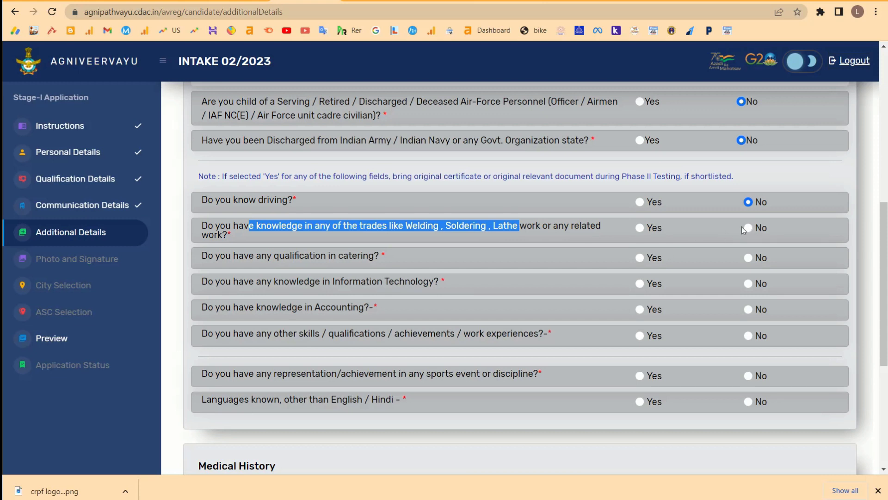
Answer Yes to trades, tick Welding and Soldering, certificate Yes for Welding, No for Soldering.
{"action": "left_click", "coordinate": [640, 228]}
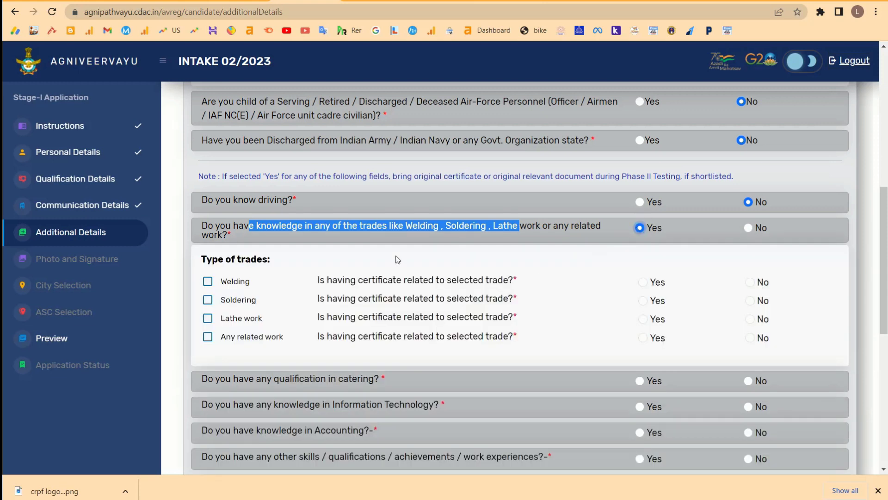
{"action": "left_click", "coordinate": [207, 281]}
{"action": "left_click", "coordinate": [207, 300]}
{"action": "left_click", "coordinate": [643, 282]}
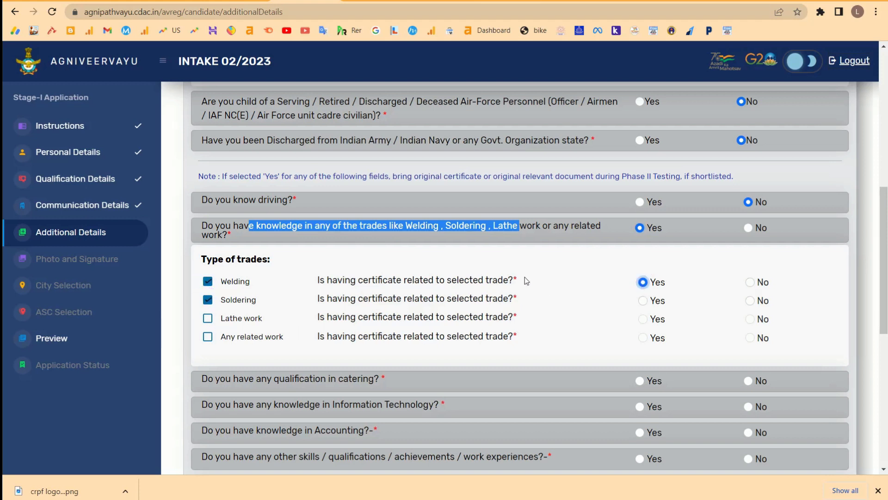
{"action": "left_click_drag", "start_coordinate": [526, 280], "coordinate": [329, 281]}
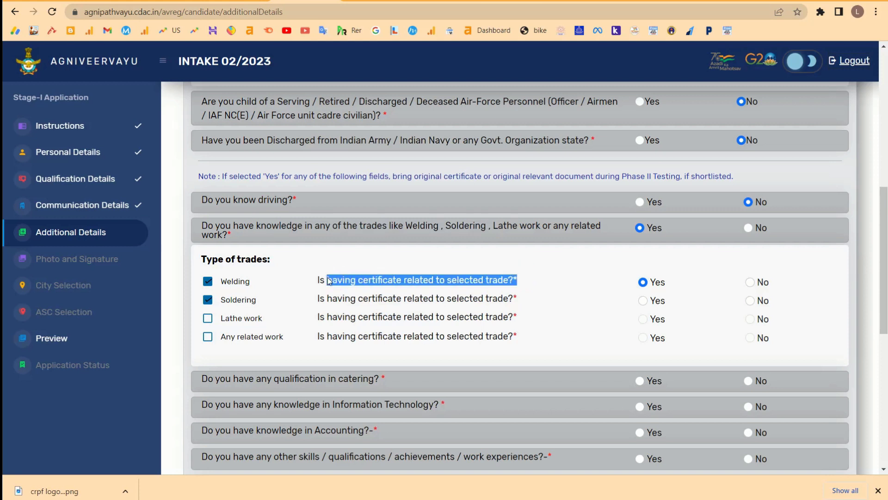
{"action": "left_click", "coordinate": [751, 301]}
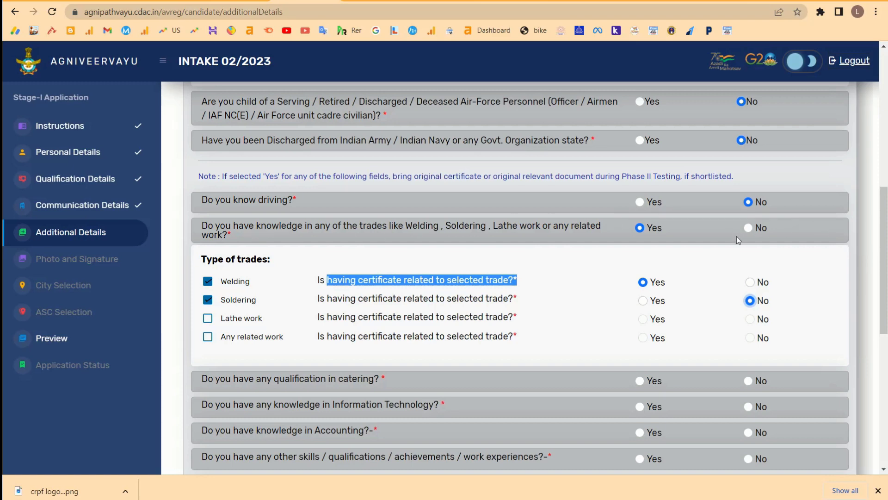
Mark No for having any qualification in catering.
{"action": "scroll", "coordinate": [736, 236], "scroll_direction": "down", "scroll_amount": 4}
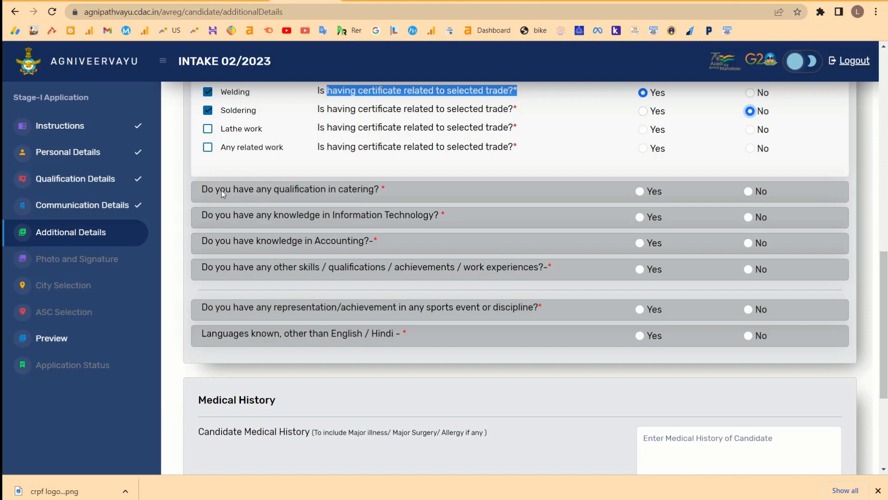
{"action": "left_click_drag", "start_coordinate": [387, 190], "coordinate": [234, 190]}
{"action": "left_click", "coordinate": [755, 192]}
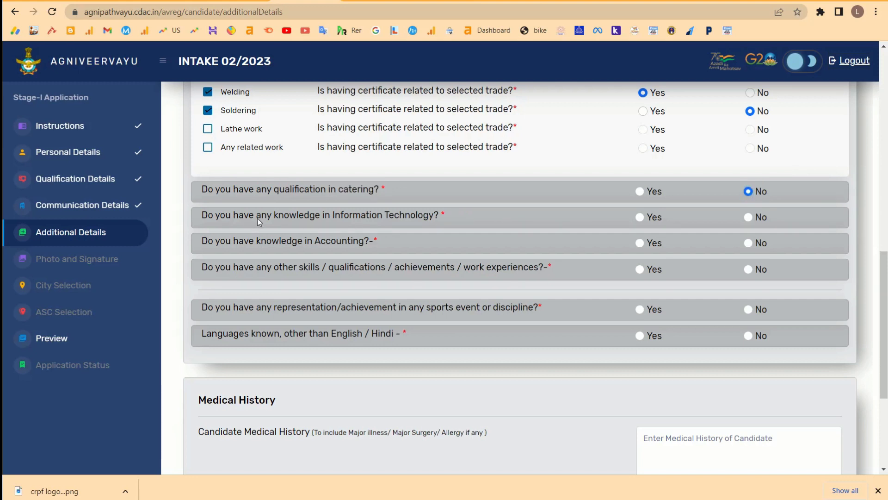
{"action": "left_click_drag", "start_coordinate": [257, 218], "coordinate": [451, 208]}
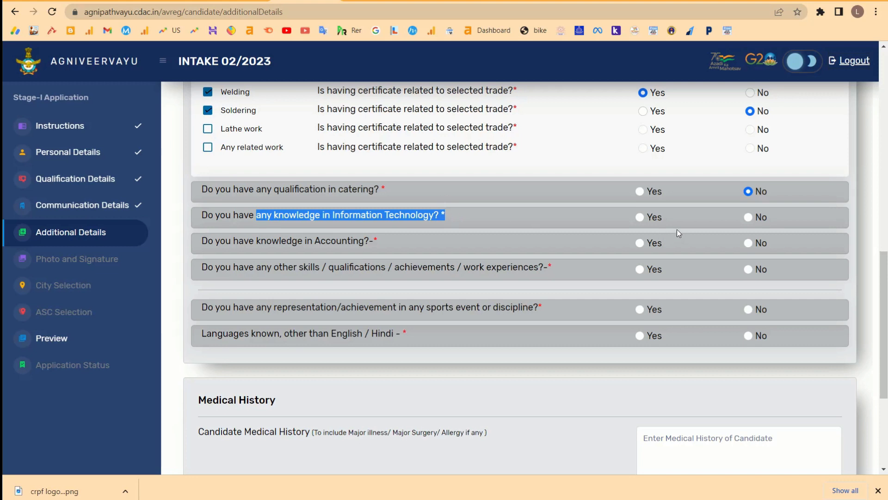
Answer Yes to IT knowledge, ticking Hardware, Basics of Networks and Software Programming.
{"action": "left_click", "coordinate": [642, 218]}
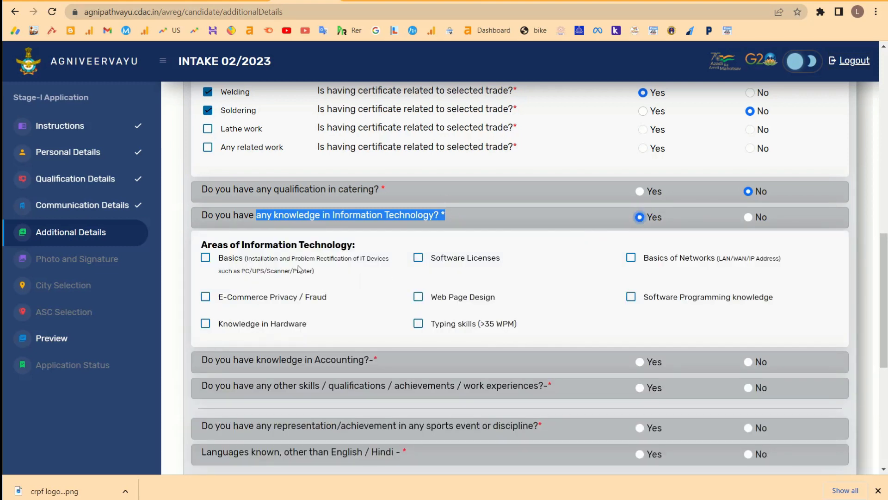
{"action": "left_click_drag", "start_coordinate": [364, 244], "coordinate": [190, 238]}
{"action": "left_click", "coordinate": [206, 323]}
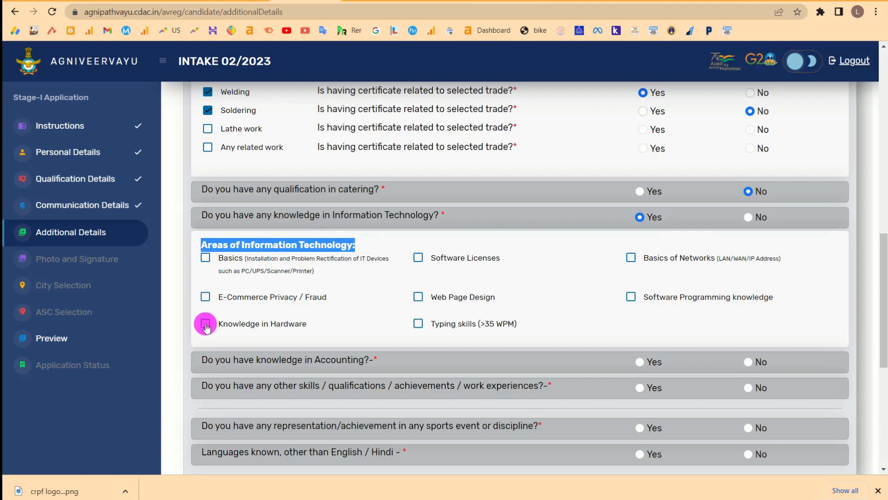
{"action": "left_click", "coordinate": [630, 259]}
{"action": "left_click", "coordinate": [631, 297]}
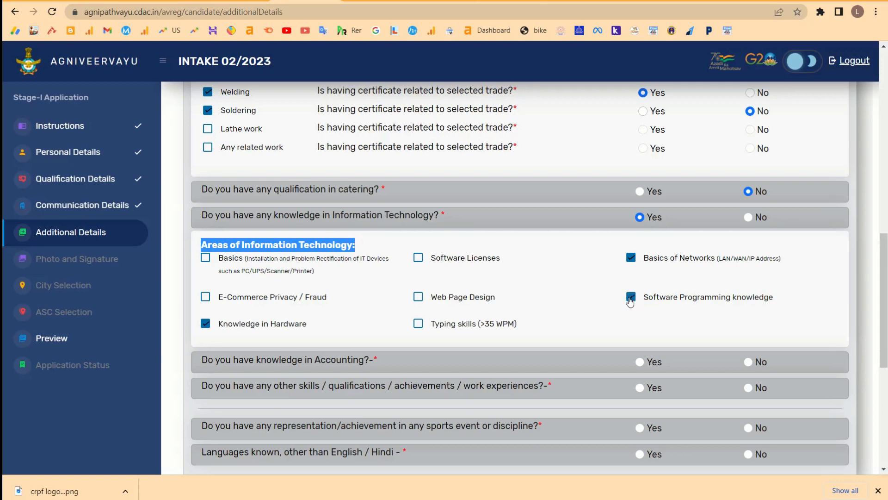
Answer Yes to knowledge in Accounting and tick Tally Software.
{"action": "scroll", "coordinate": [714, 252], "scroll_direction": "down", "scroll_amount": 2}
{"action": "scroll", "coordinate": [724, 239], "scroll_direction": "up", "scroll_amount": 1}
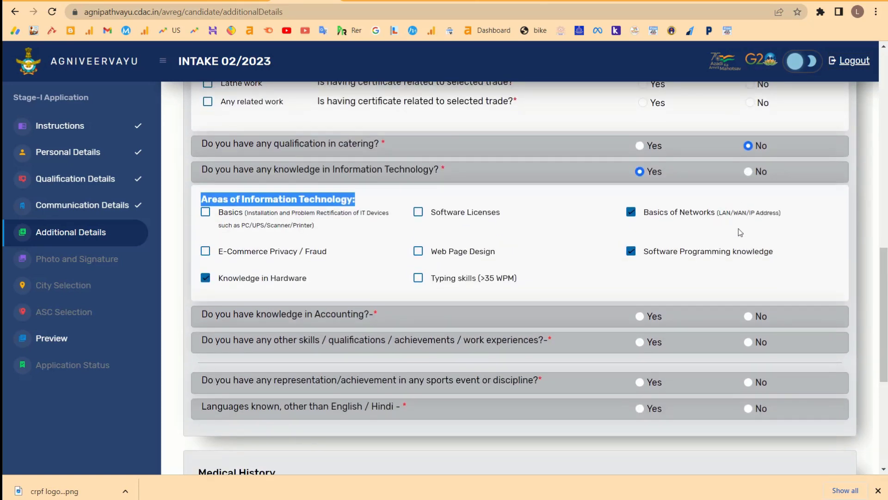
{"action": "scroll", "coordinate": [648, 208], "scroll_direction": "down", "scroll_amount": 2}
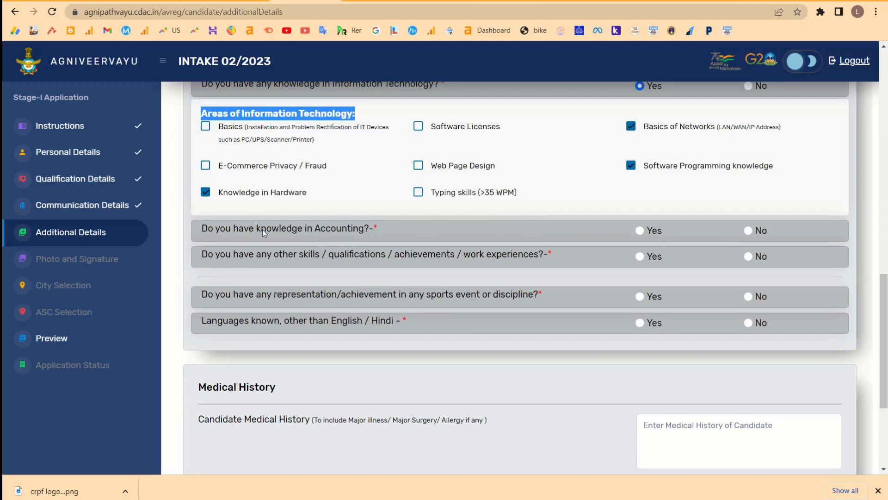
{"action": "left_click_drag", "start_coordinate": [379, 228], "coordinate": [252, 228]}
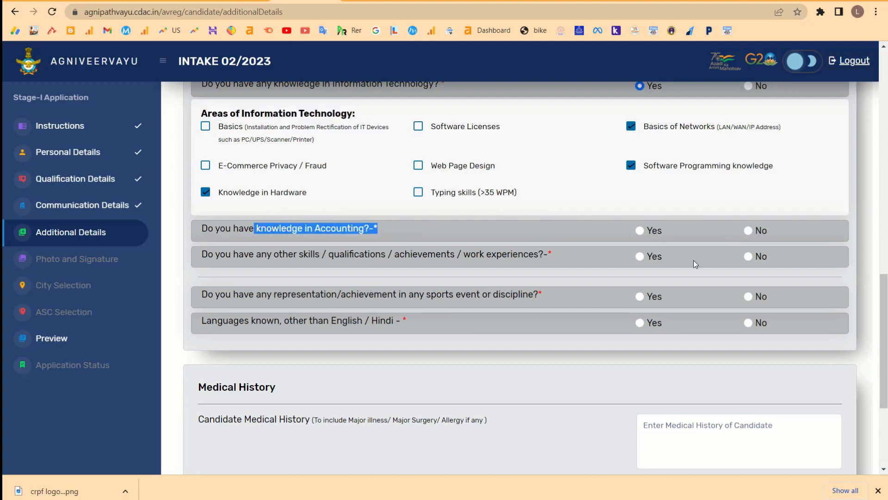
{"action": "left_click", "coordinate": [640, 231]}
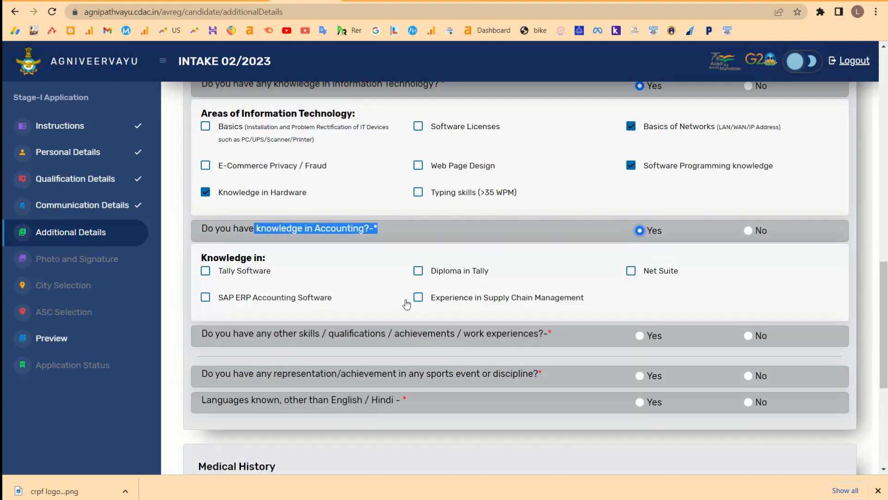
{"action": "left_click", "coordinate": [205, 270]}
{"action": "scroll", "coordinate": [699, 247], "scroll_direction": "down", "scroll_amount": 1}
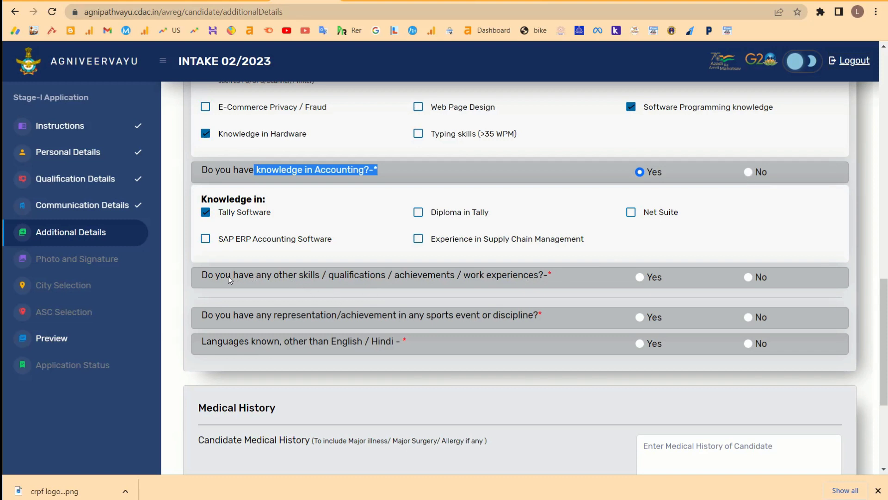
{"action": "left_click_drag", "start_coordinate": [226, 276], "coordinate": [497, 270]}
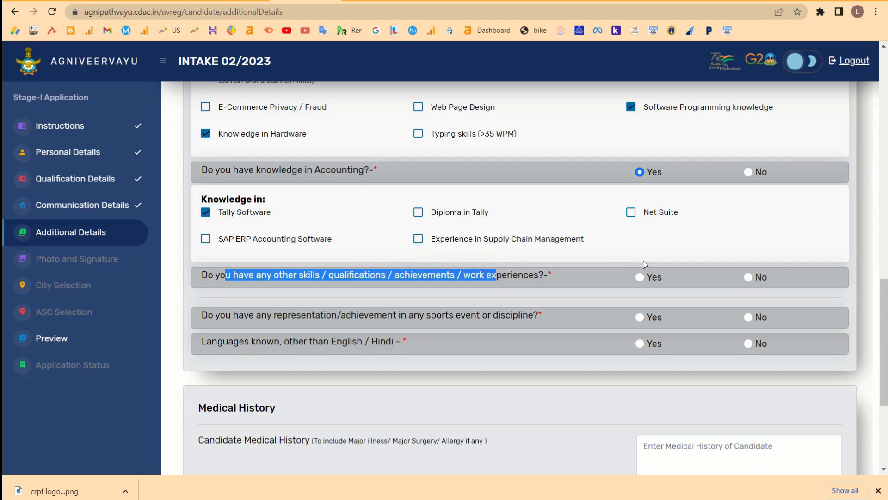
Answer No to both the other skills and sports representation questions.
{"action": "left_click", "coordinate": [641, 278]}
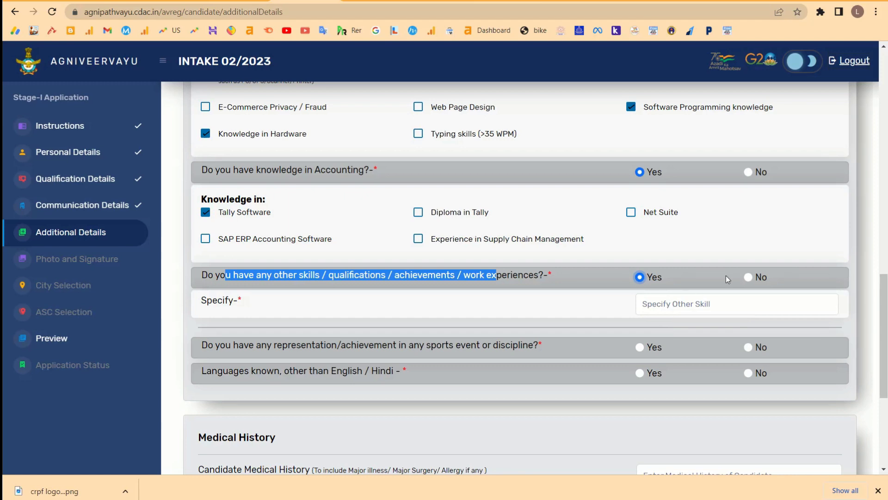
{"action": "left_click", "coordinate": [750, 278]}
{"action": "scroll", "coordinate": [741, 296], "scroll_direction": "down", "scroll_amount": 2}
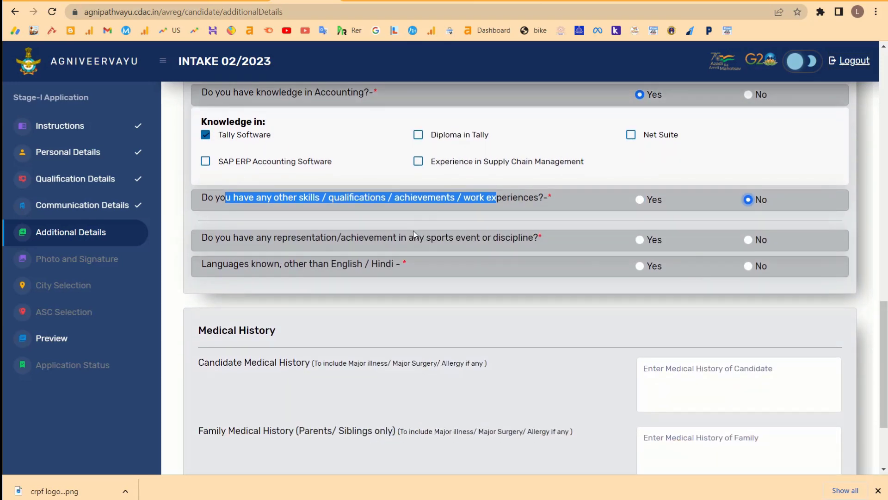
{"action": "left_click_drag", "start_coordinate": [410, 237], "coordinate": [598, 239]}
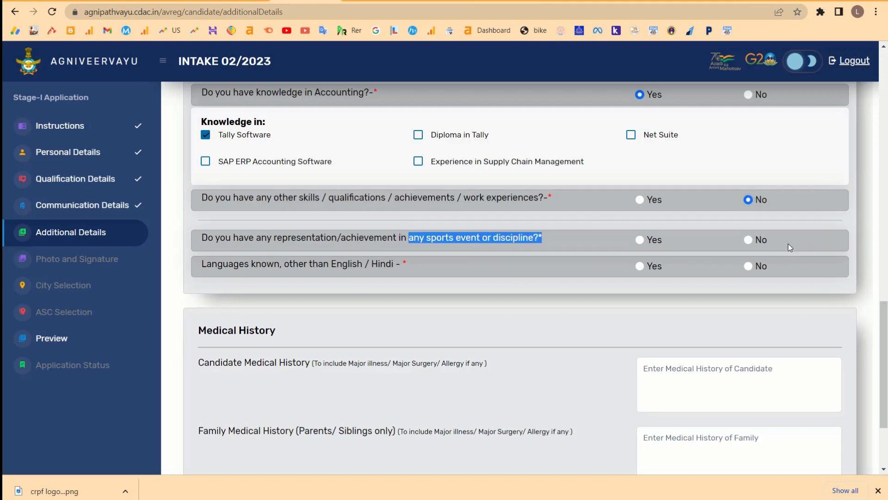
{"action": "left_click", "coordinate": [746, 238]}
Answer Yes to knowing other languages and specify Marathi.
{"action": "left_click", "coordinate": [748, 266]}
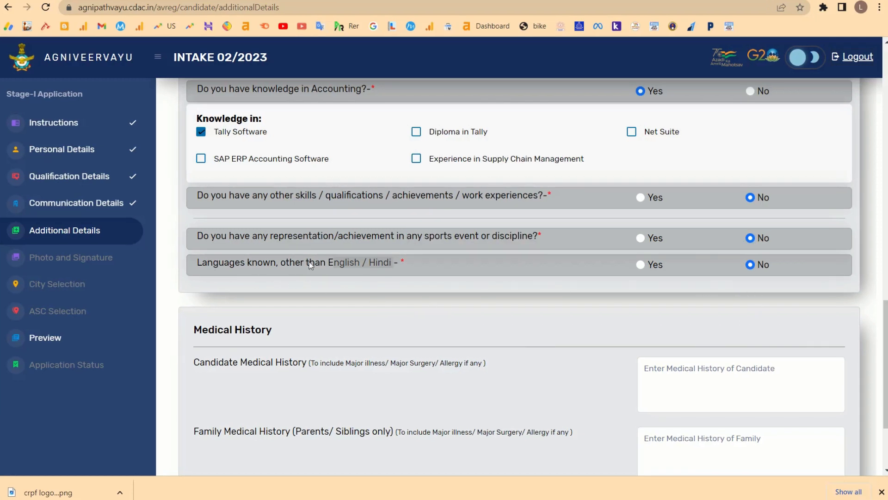
{"action": "left_click_drag", "start_coordinate": [319, 262], "coordinate": [393, 261]}
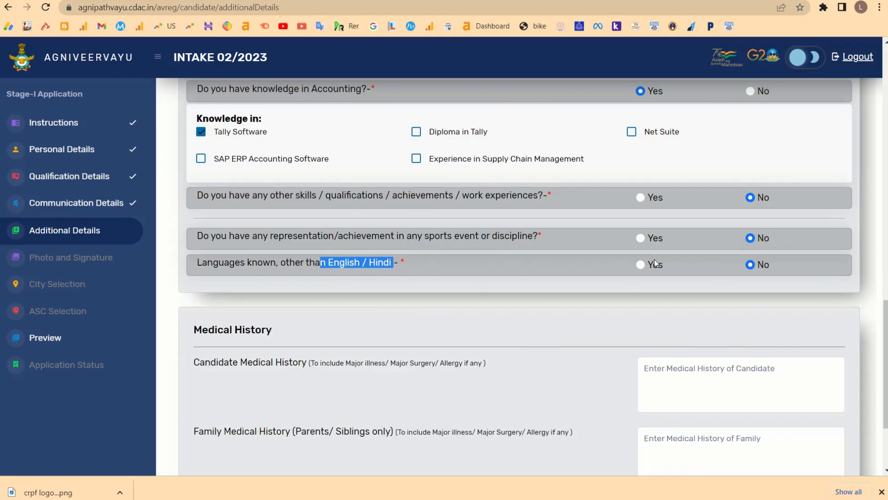
{"action": "left_click", "coordinate": [641, 264]}
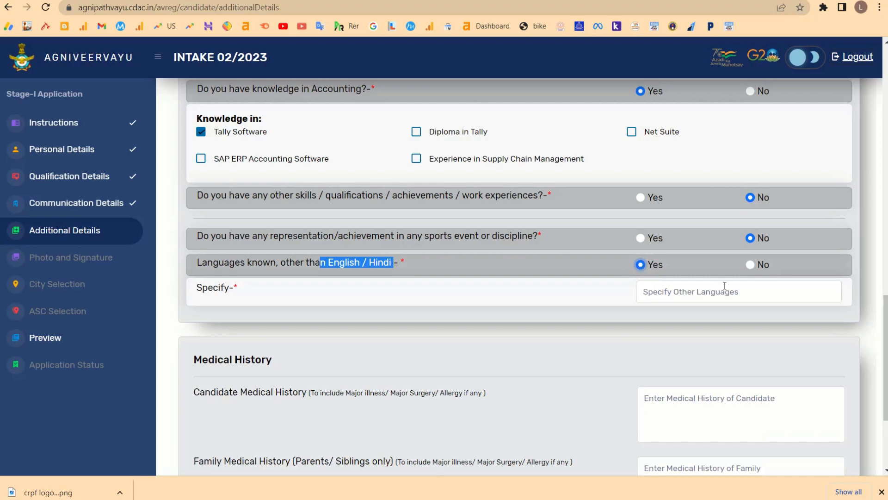
{"action": "left_click", "coordinate": [700, 294]}
{"action": "type", "text": "Marathi"}
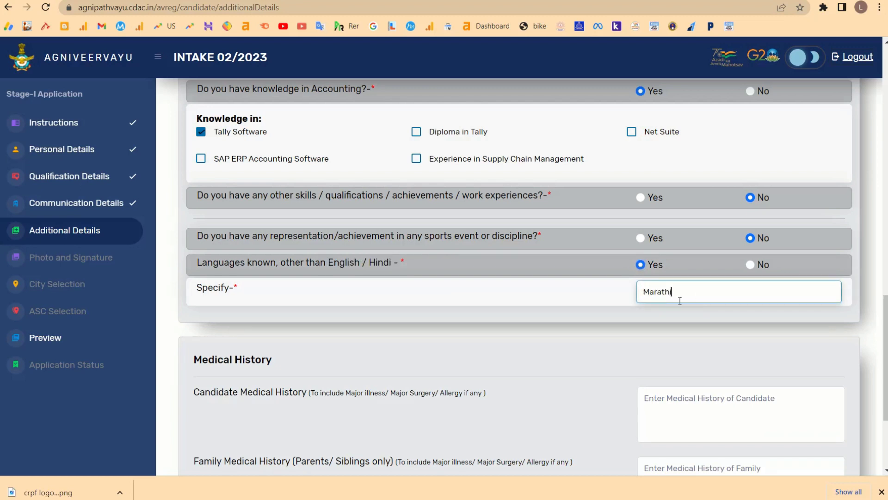
{"action": "scroll", "coordinate": [628, 339], "scroll_direction": "down", "scroll_amount": 3}
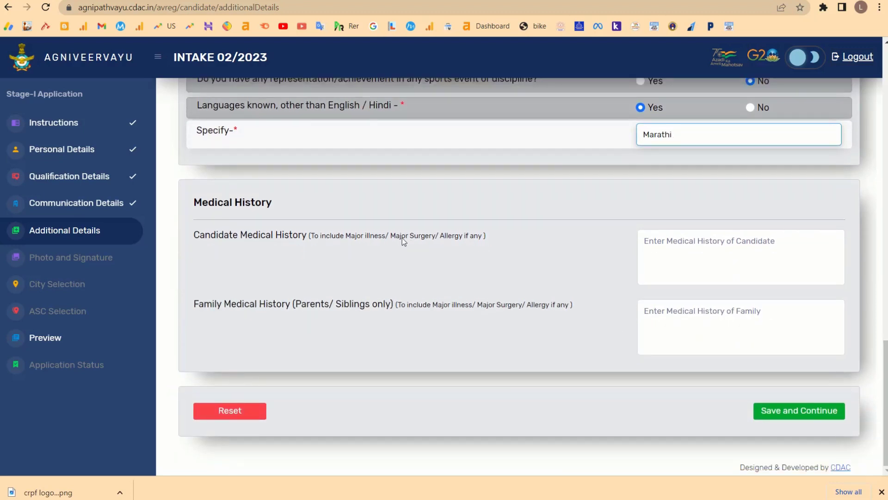
Leave Candidate and Family Medical History blank and Save and Continue the additional details.
{"action": "left_click_drag", "start_coordinate": [192, 200], "coordinate": [392, 210]}
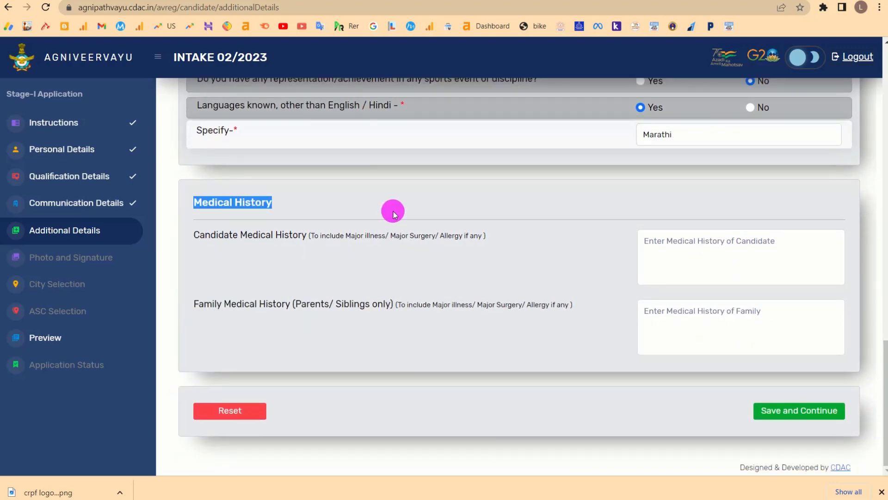
{"action": "left_click_drag", "start_coordinate": [198, 233], "coordinate": [323, 233]}
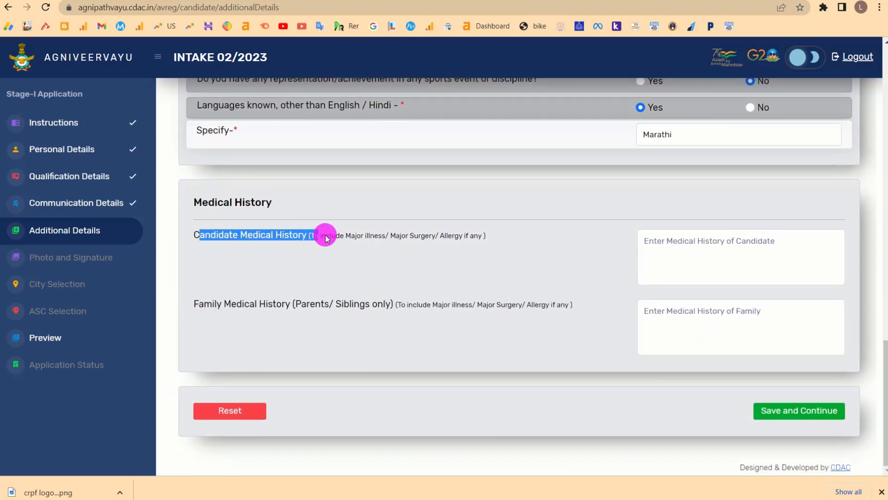
{"action": "left_click", "coordinate": [678, 244]}
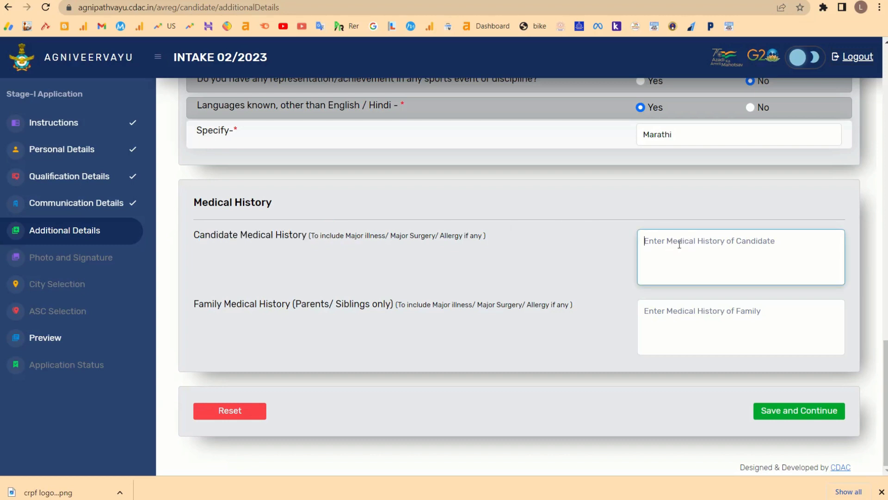
{"action": "scroll", "coordinate": [430, 293], "scroll_direction": "up", "scroll_amount": 2}
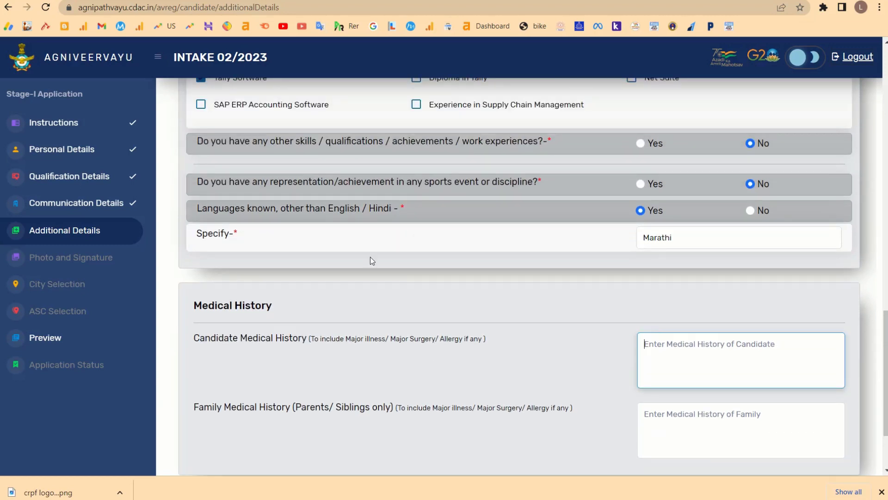
{"action": "scroll", "coordinate": [370, 261], "scroll_direction": "down", "scroll_amount": 2}
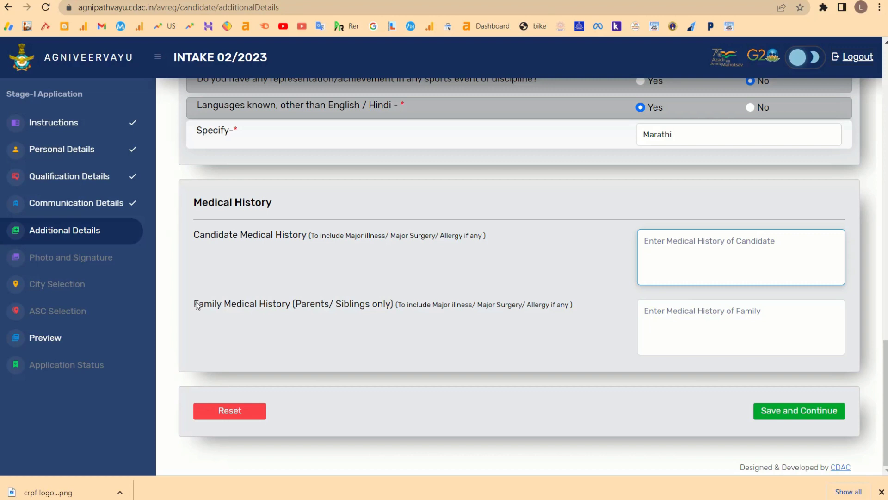
{"action": "left_click_drag", "start_coordinate": [197, 306], "coordinate": [440, 294]}
{"action": "left_click", "coordinate": [718, 312]}
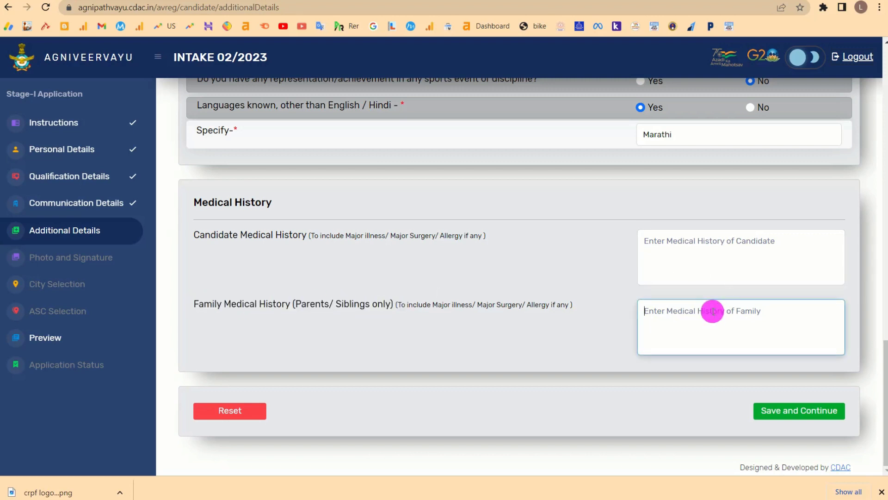
{"action": "left_click", "coordinate": [687, 248]}
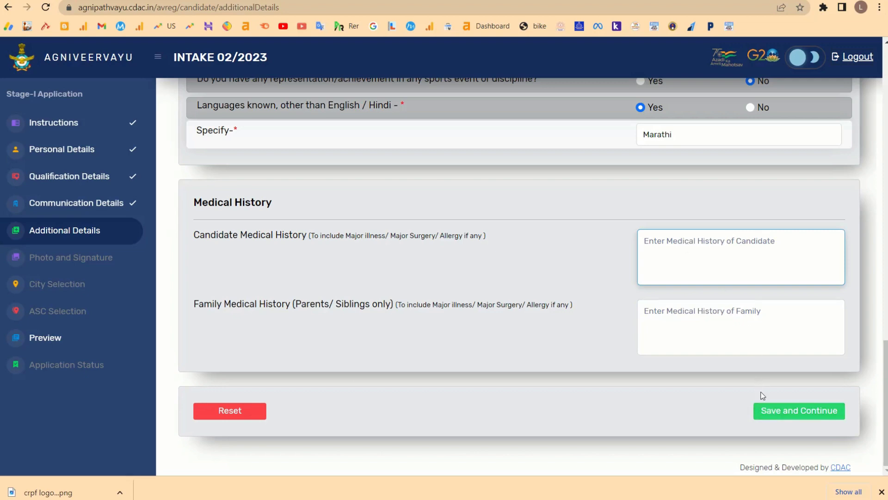
{"action": "scroll", "coordinate": [718, 162], "scroll_direction": "up", "scroll_amount": 1}
{"action": "scroll", "coordinate": [717, 162], "scroll_direction": "down", "scroll_amount": 1}
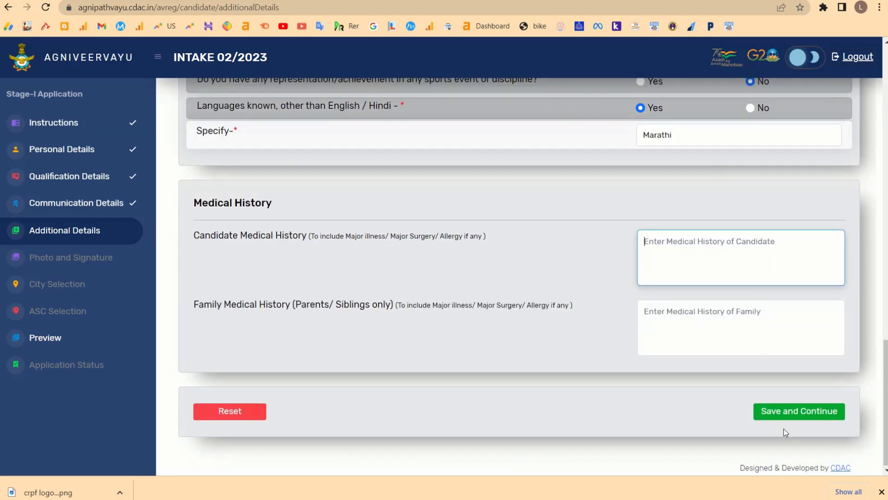
{"action": "left_click", "coordinate": [778, 410]}
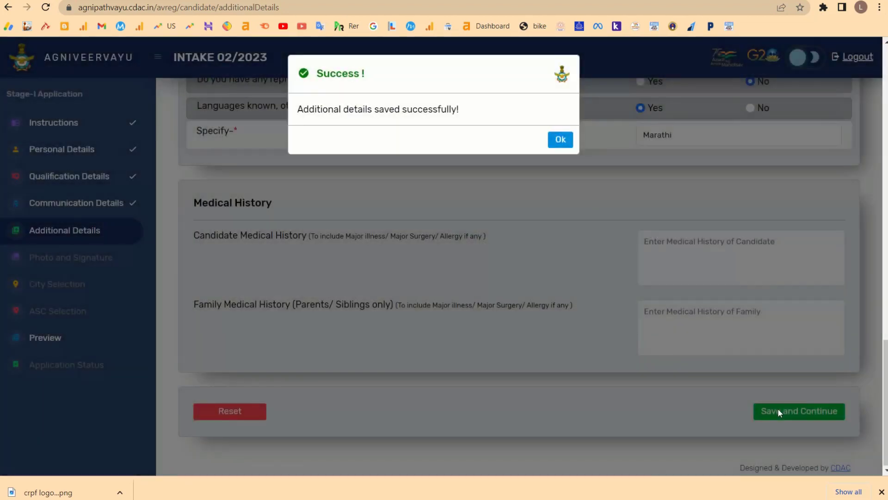
{"action": "left_click", "coordinate": [563, 141]}
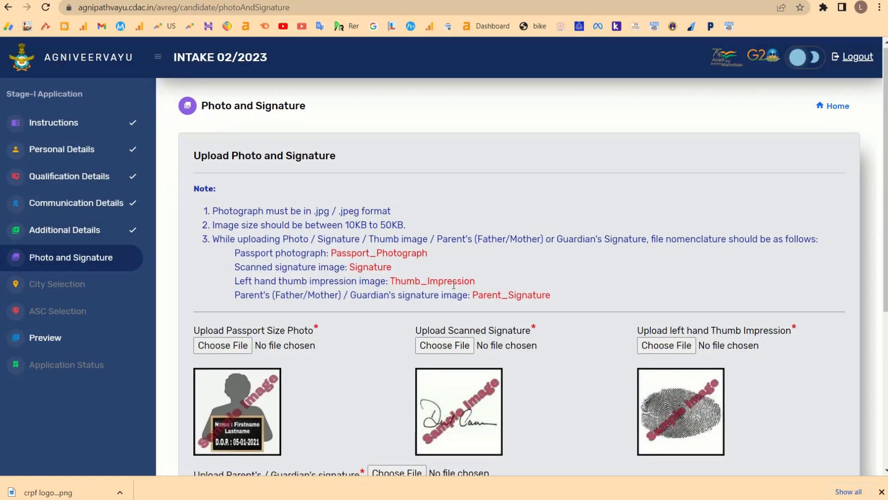
{"action": "scroll", "coordinate": [610, 304], "scroll_direction": "down", "scroll_amount": 1}
{"action": "left_click_drag", "start_coordinate": [630, 276], "coordinate": [789, 269]}
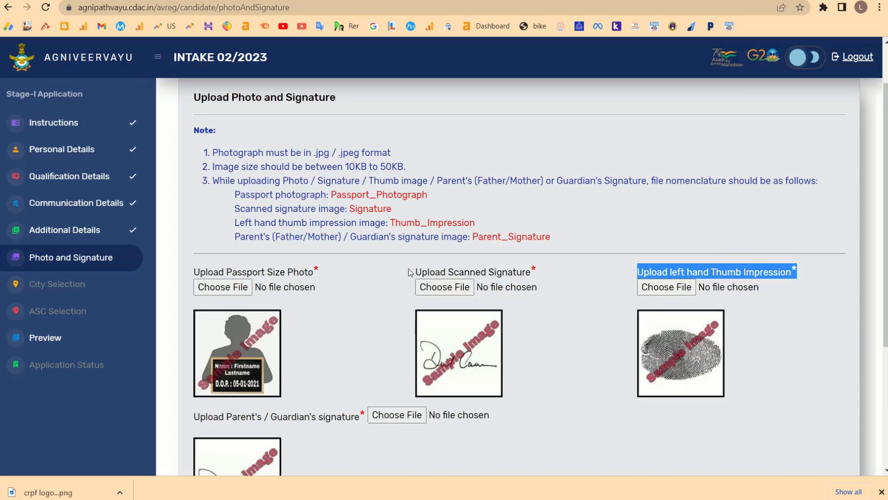
{"action": "left_click_drag", "start_coordinate": [408, 272], "coordinate": [538, 266]}
{"action": "scroll", "coordinate": [259, 341], "scroll_direction": "down", "scroll_amount": 2}
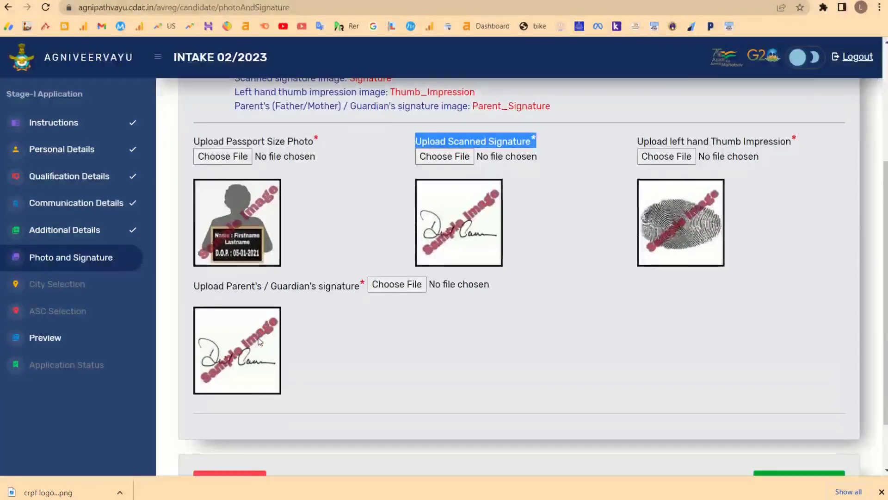
{"action": "scroll", "coordinate": [271, 305], "scroll_direction": "up", "scroll_amount": 1}
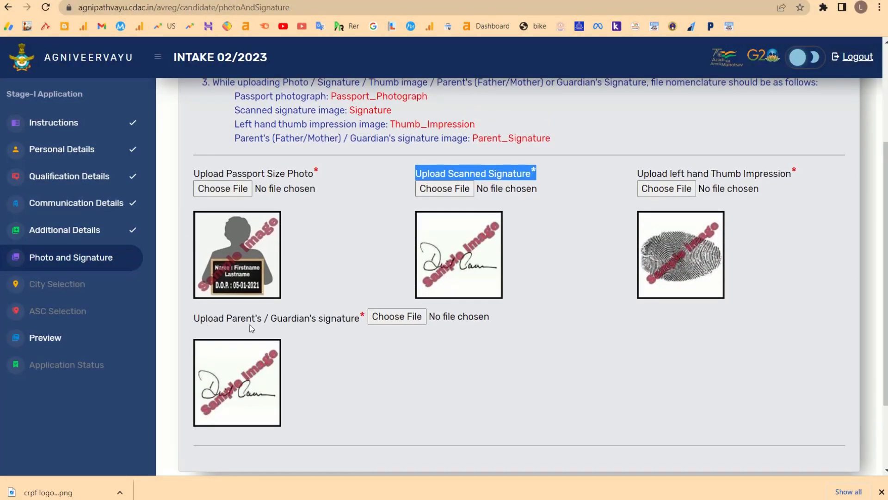
{"action": "left_click_drag", "start_coordinate": [194, 321], "coordinate": [336, 318]}
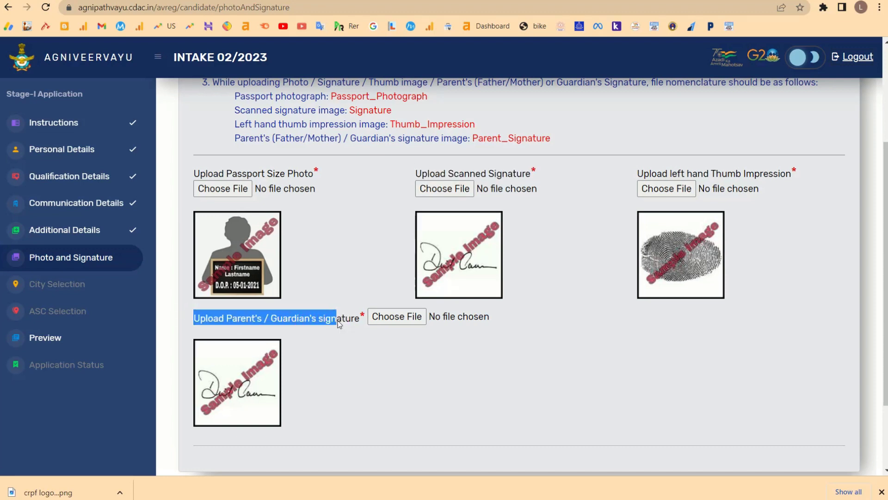
{"action": "left_click_drag", "start_coordinate": [210, 174], "coordinate": [293, 174]}
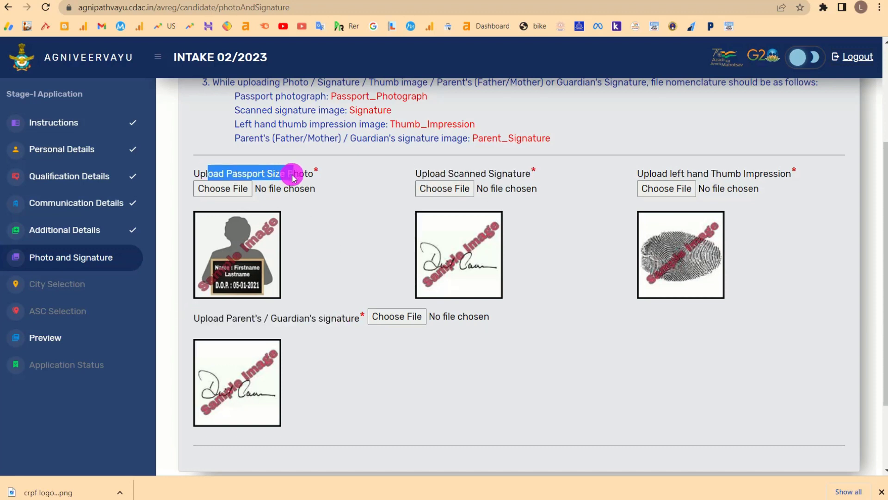
{"action": "left_click", "coordinate": [430, 176]}
{"action": "triple_click", "coordinate": [431, 175]}
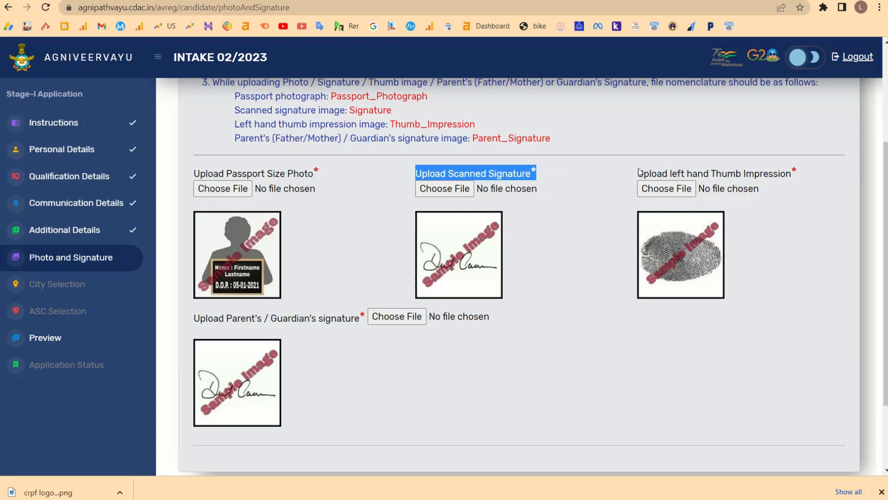
{"action": "left_click_drag", "start_coordinate": [638, 171], "coordinate": [790, 173]}
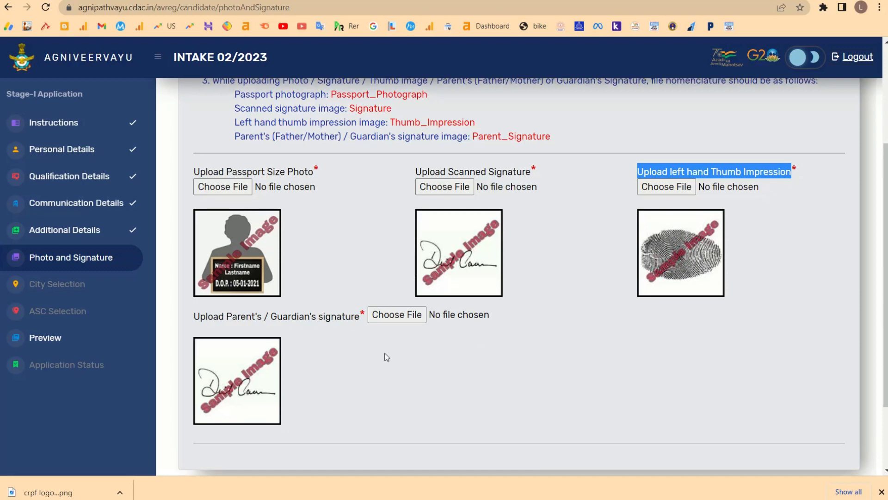
{"action": "scroll", "coordinate": [224, 250], "scroll_direction": "down", "scroll_amount": 2}
{"action": "left_click_drag", "start_coordinate": [208, 257], "coordinate": [288, 283]}
{"action": "left_click", "coordinate": [339, 307]}
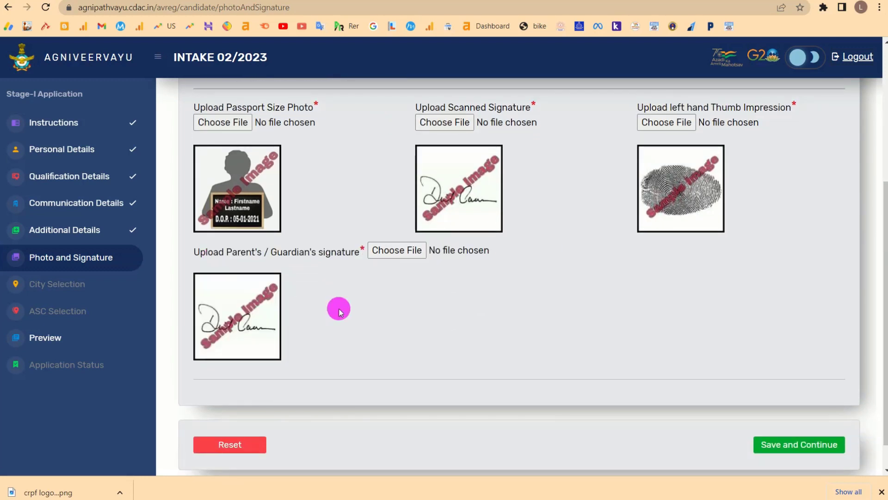
{"action": "left_click", "coordinate": [223, 124]}
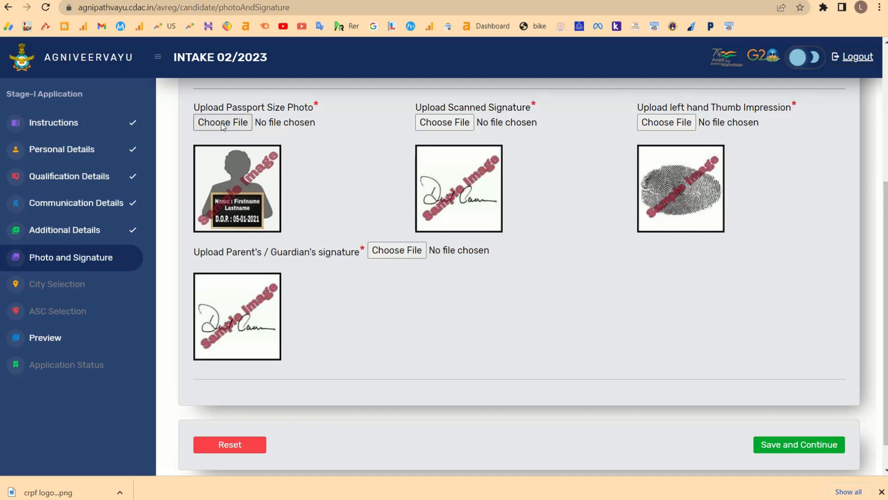
Pick the candidate's photo from Documents as the passport photo, prompting a rename-to-Passport_Photograph alert.
{"action": "scroll", "coordinate": [225, 134], "scroll_direction": "down", "scroll_amount": 3}
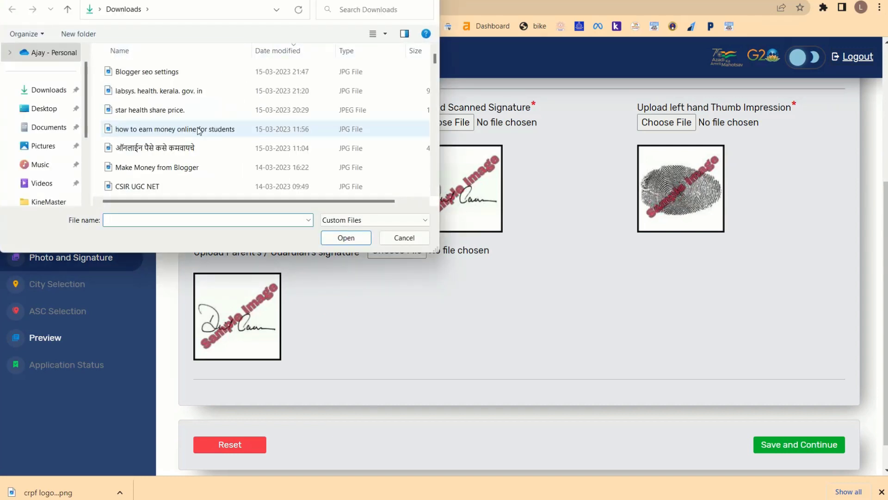
{"action": "left_click", "coordinate": [49, 127]}
{"action": "scroll", "coordinate": [318, 139], "scroll_direction": "down", "scroll_amount": 3}
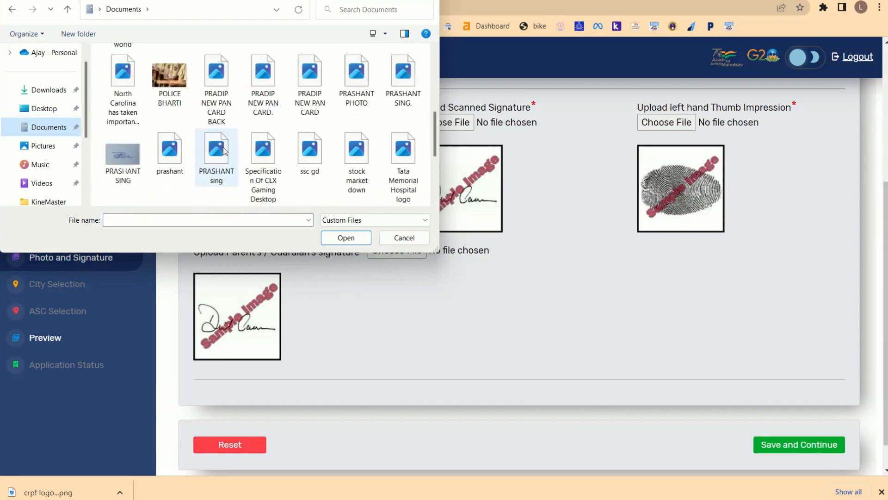
{"action": "left_click", "coordinate": [179, 138]}
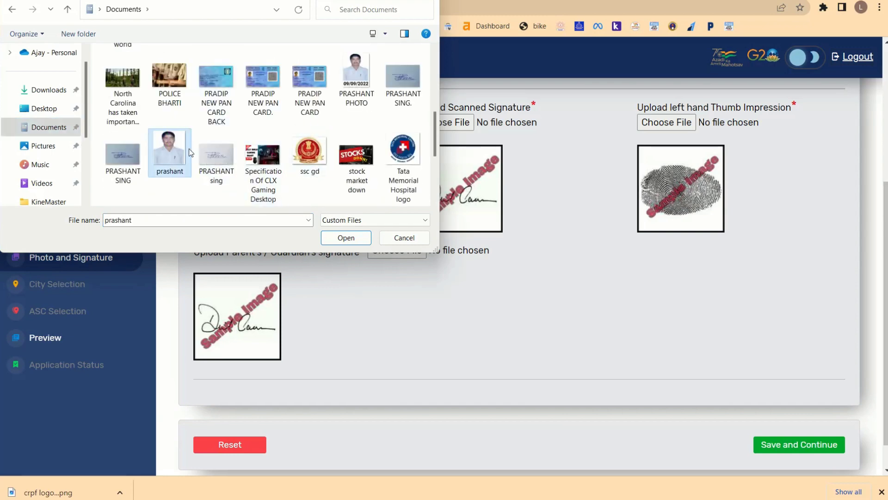
{"action": "left_click", "coordinate": [339, 240]}
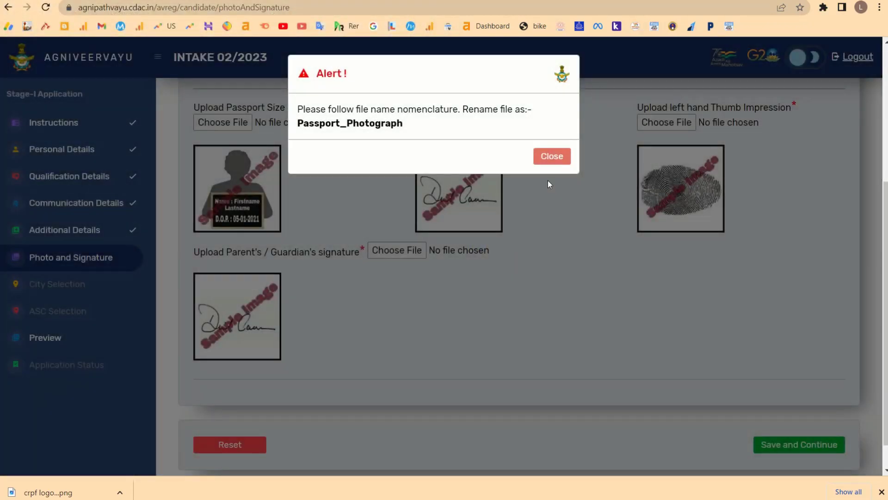
{"action": "left_click_drag", "start_coordinate": [462, 109], "coordinate": [505, 113]}
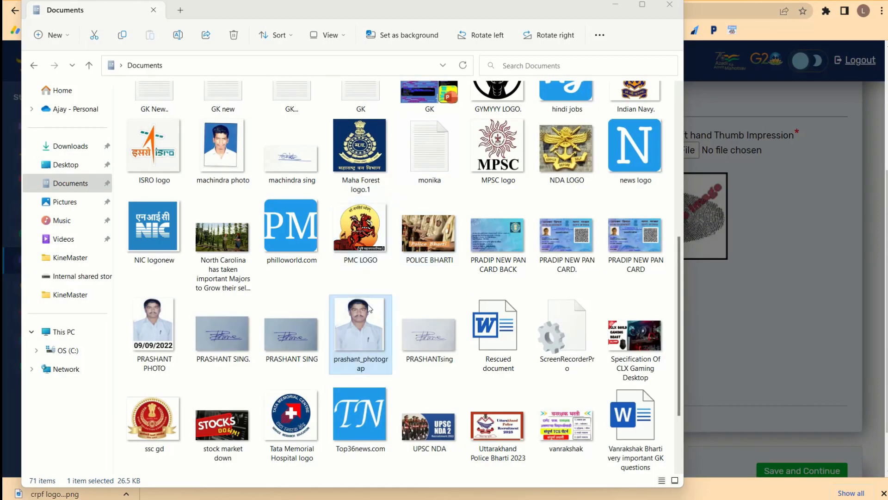
Rename the photo file in Documents to Passport_Photograph and go back to Chrome.
{"action": "scroll", "coordinate": [370, 309], "scroll_direction": "down", "scroll_amount": 2}
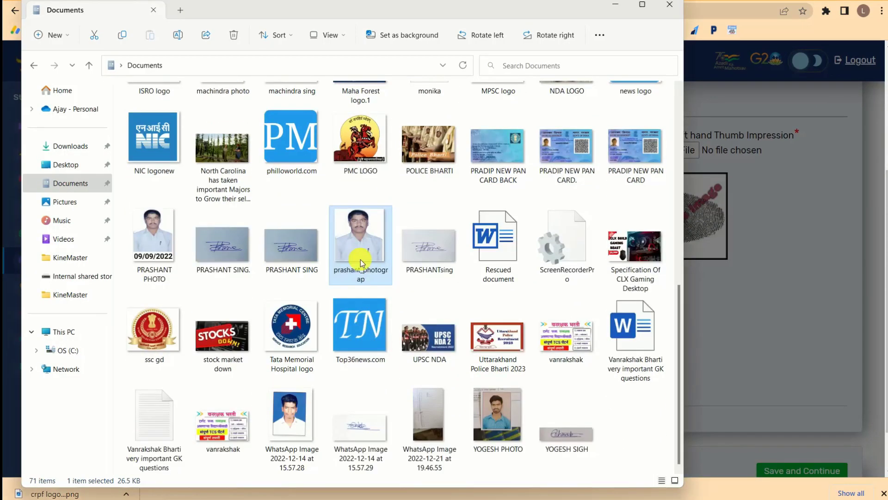
{"action": "right_click", "coordinate": [361, 250]}
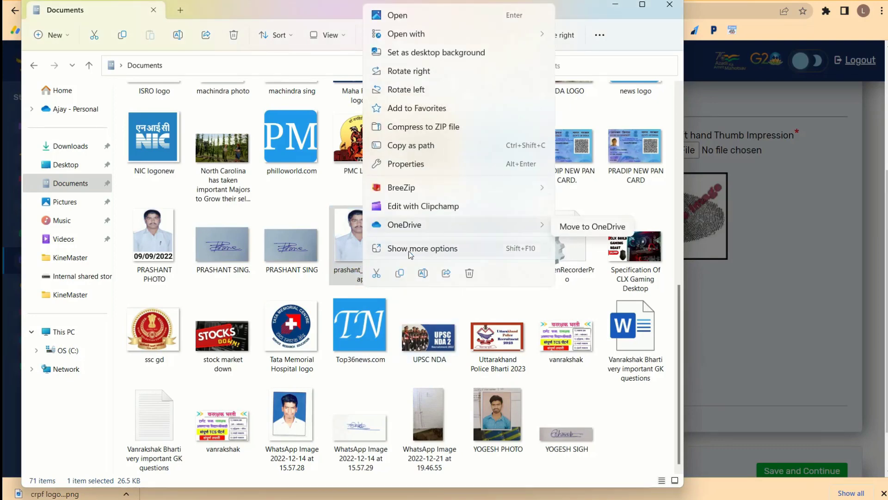
{"action": "left_click", "coordinate": [441, 251]}
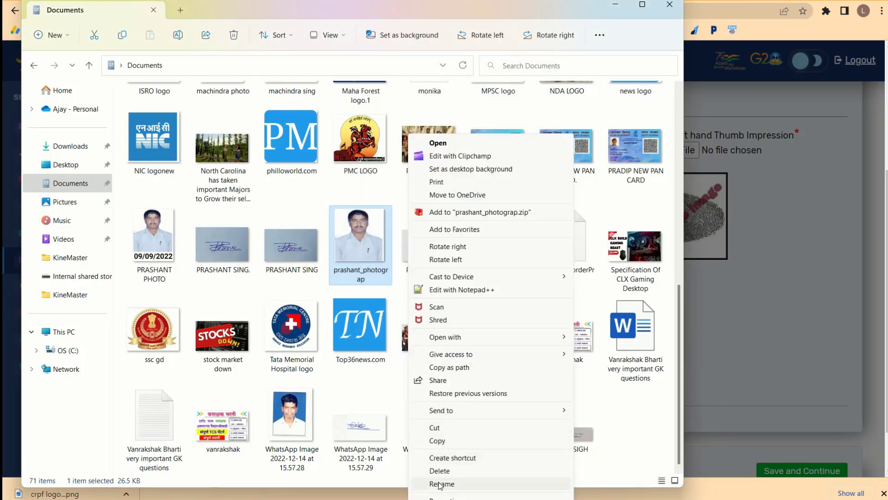
{"action": "left_click", "coordinate": [441, 484]}
{"action": "type", "text": "Passport_Photograph"}
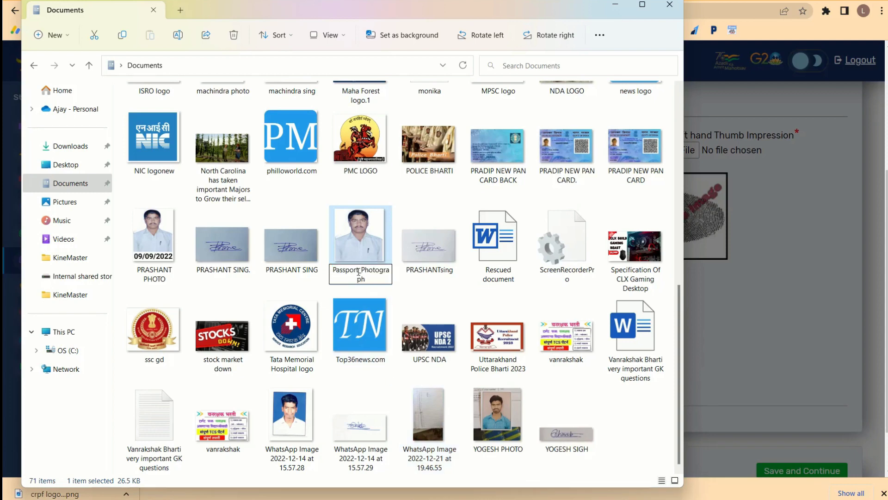
{"action": "left_click_drag", "start_coordinate": [356, 272], "coordinate": [366, 272]}
{"action": "scroll", "coordinate": [366, 272], "scroll_direction": "up", "scroll_amount": 2}
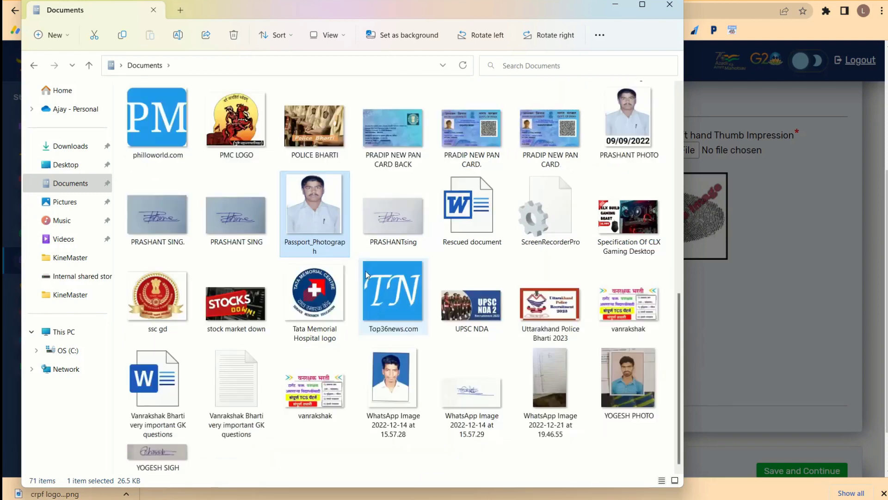
{"action": "scroll", "coordinate": [365, 274], "scroll_direction": "up", "scroll_amount": 1}
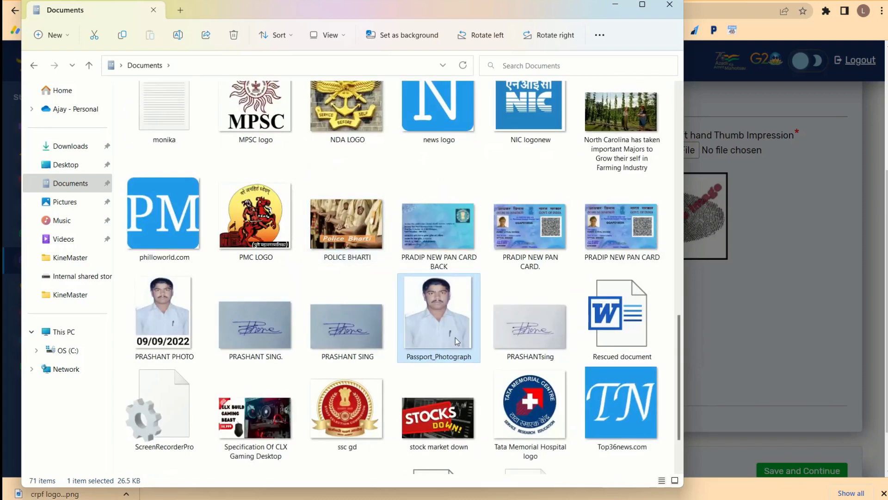
{"action": "scroll", "coordinate": [443, 361], "scroll_direction": "down", "scroll_amount": 1}
{"action": "left_click", "coordinate": [812, 283]}
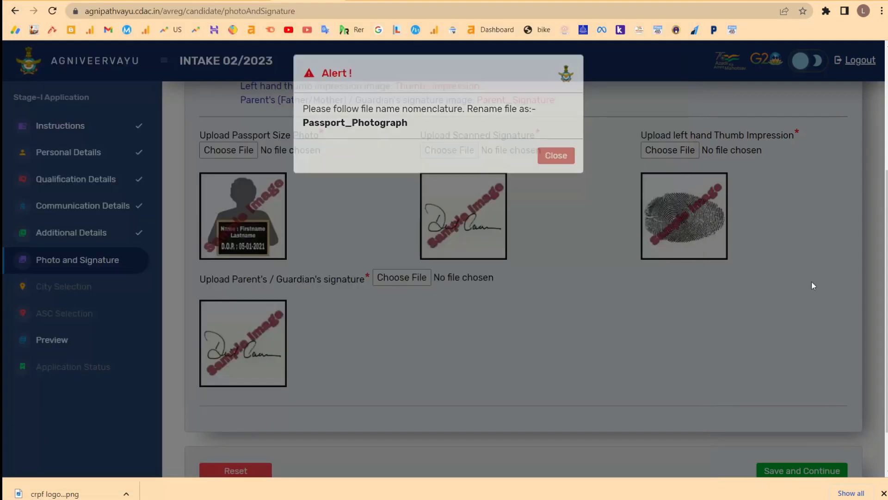
Upload Passport_Photograph.jpg as the passport size photo, skipping image correction.
{"action": "left_click", "coordinate": [235, 154]}
{"action": "scroll", "coordinate": [301, 163], "scroll_direction": "down", "scroll_amount": 4}
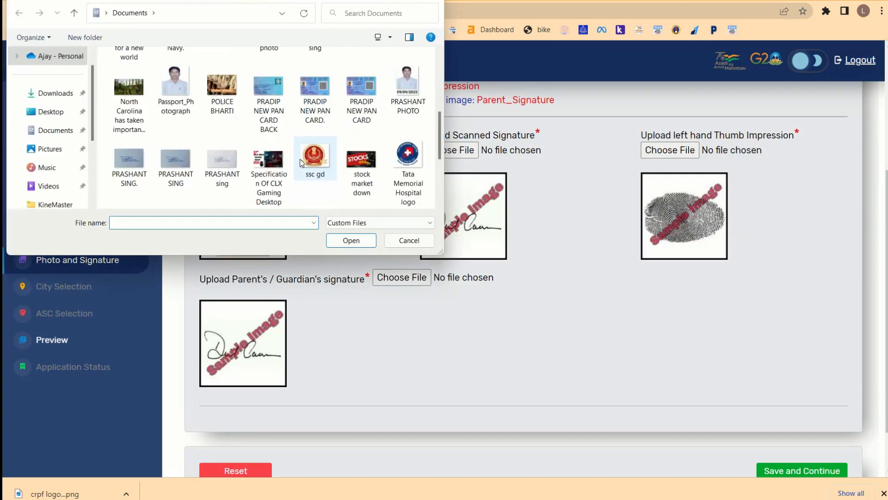
{"action": "left_click", "coordinate": [176, 100]}
{"action": "left_click", "coordinate": [344, 241]}
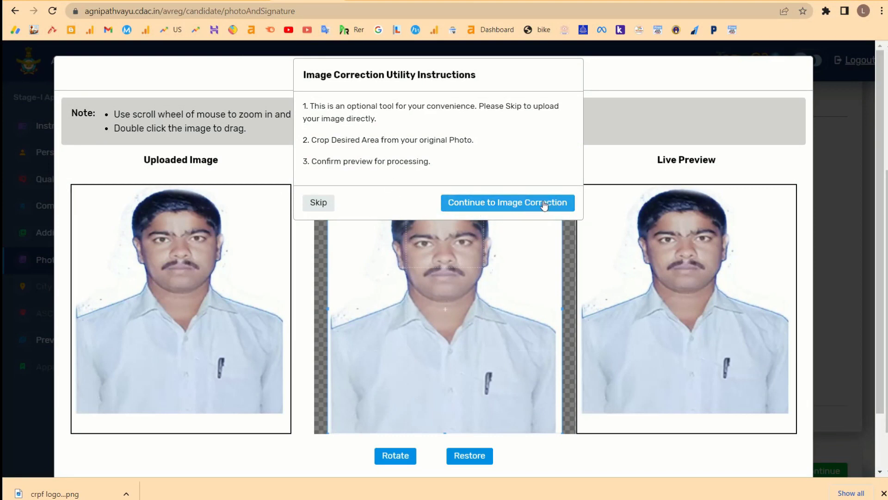
{"action": "left_click", "coordinate": [318, 203]}
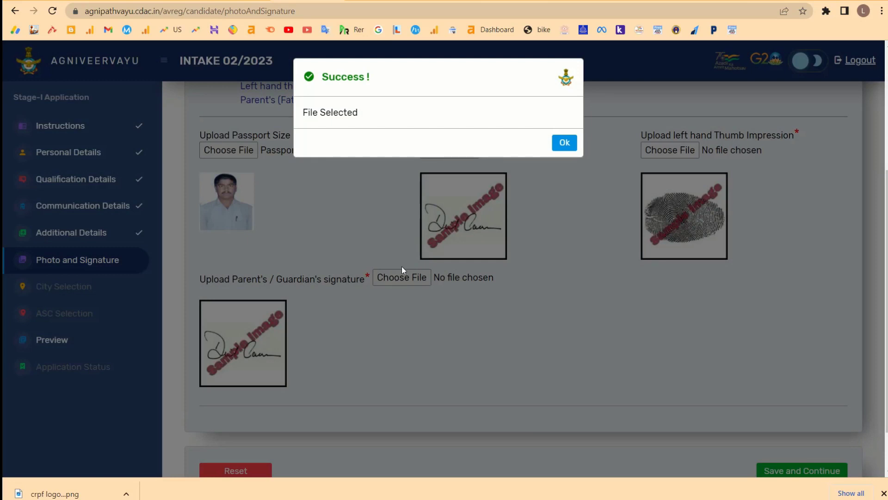
{"action": "left_click", "coordinate": [557, 145]}
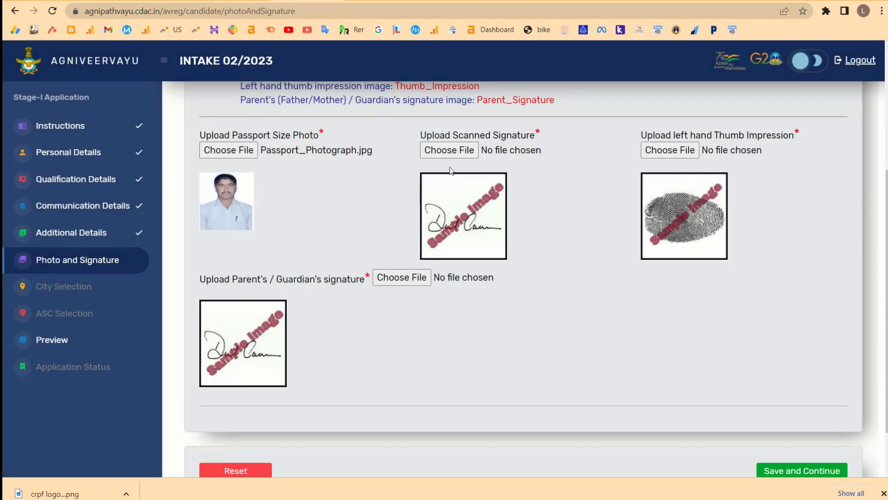
Attempt the scanned signature upload, close the rename-to-Signature alert, and bring up Documents.
{"action": "left_click", "coordinate": [454, 153]}
{"action": "scroll", "coordinate": [286, 157], "scroll_direction": "down", "scroll_amount": 2}
{"action": "scroll", "coordinate": [286, 156], "scroll_direction": "down", "scroll_amount": 5}
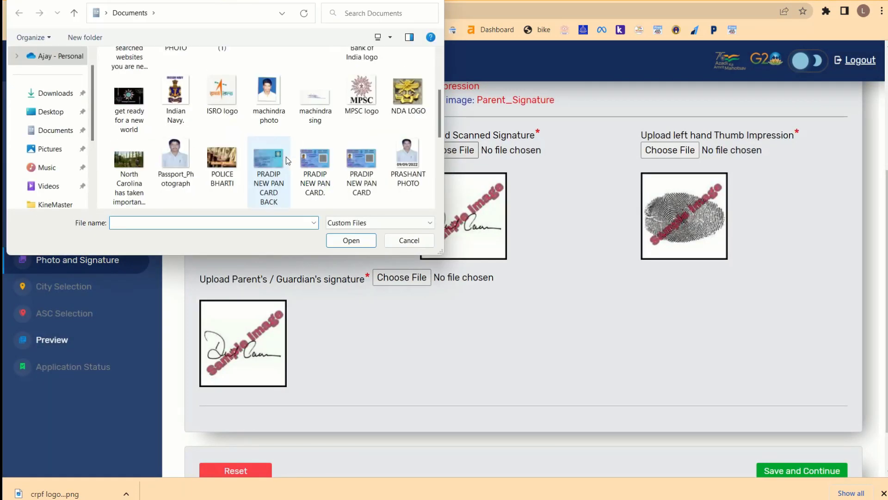
{"action": "left_click", "coordinate": [135, 114]}
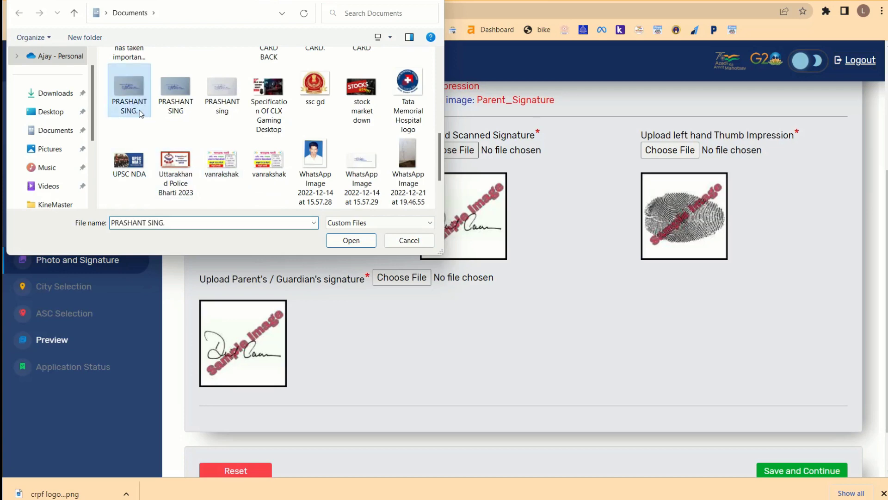
{"action": "left_click", "coordinate": [340, 240]}
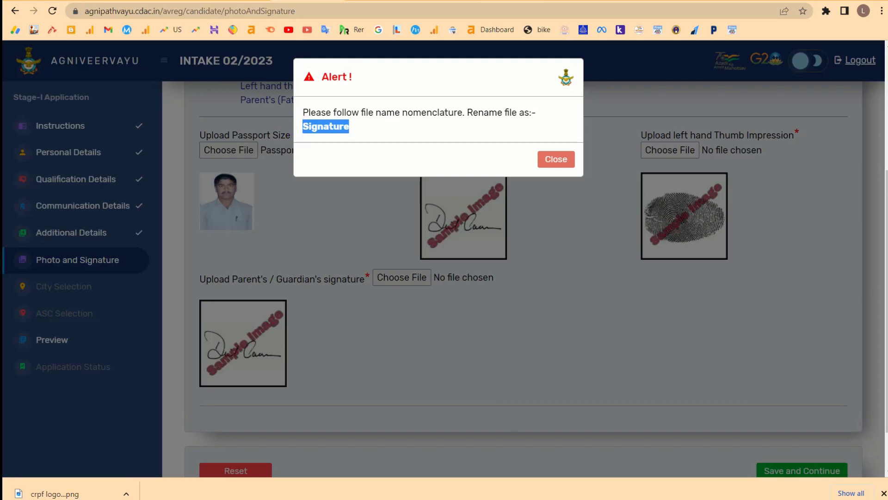
{"action": "key", "text": "alt+Tab"}
{"action": "left_click", "coordinate": [745, 320]}
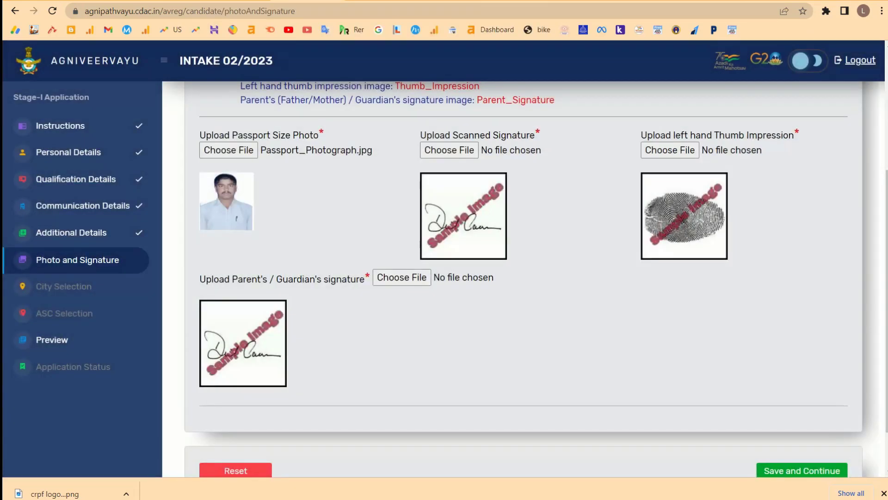
{"action": "key", "text": "alt+Tab"}
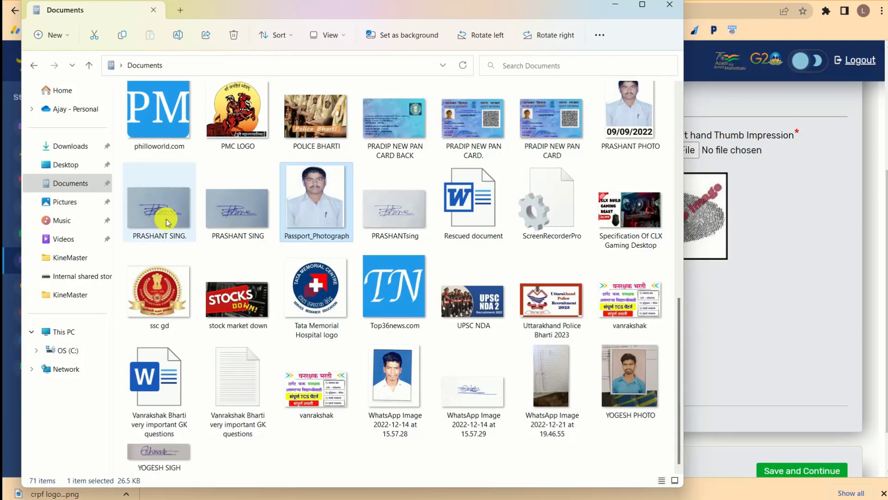
Rename the signature image in Documents to Signature and return to the upload page.
{"action": "right_click", "coordinate": [167, 218]}
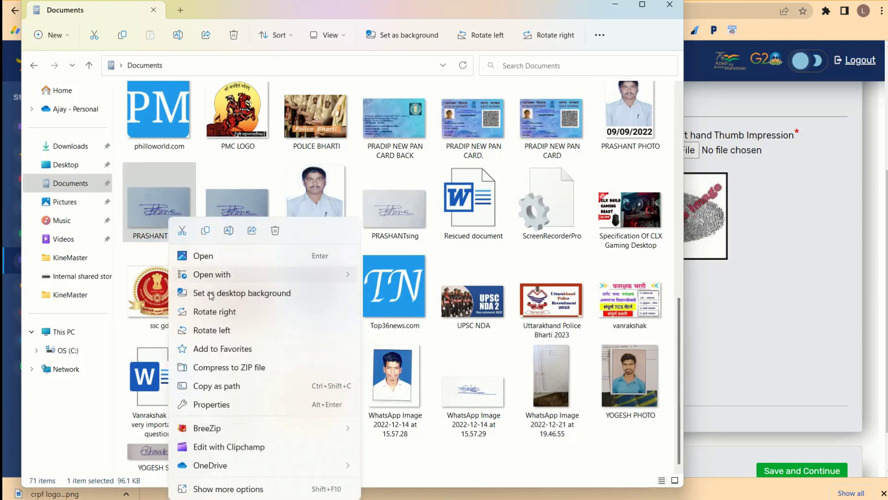
{"action": "left_click", "coordinate": [228, 488]}
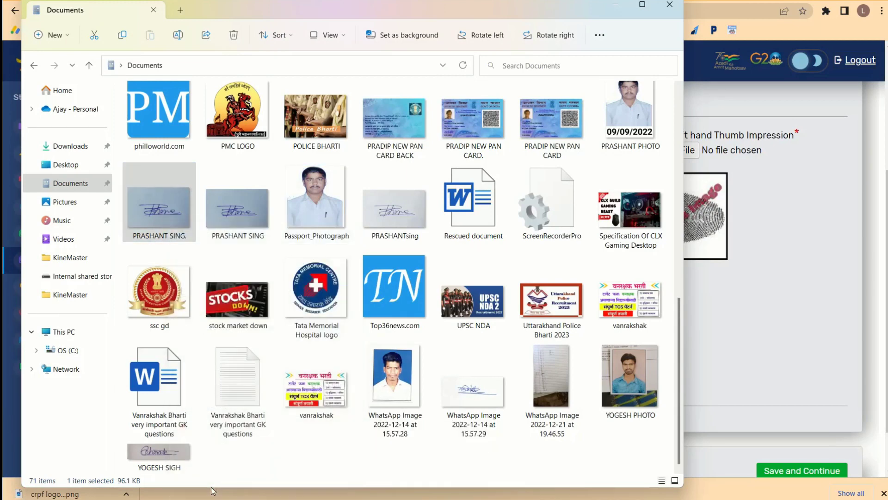
{"action": "left_click", "coordinate": [246, 460]}
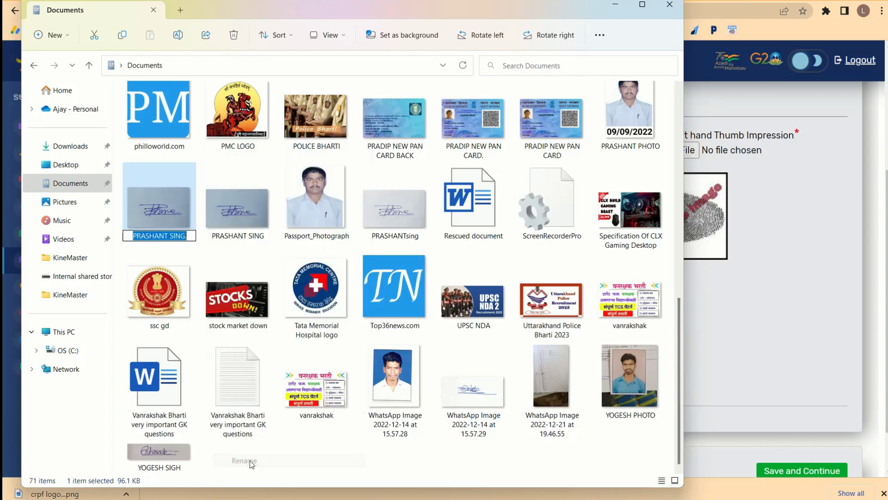
{"action": "type", "text": "Signature"}
{"action": "key", "text": "Return"}
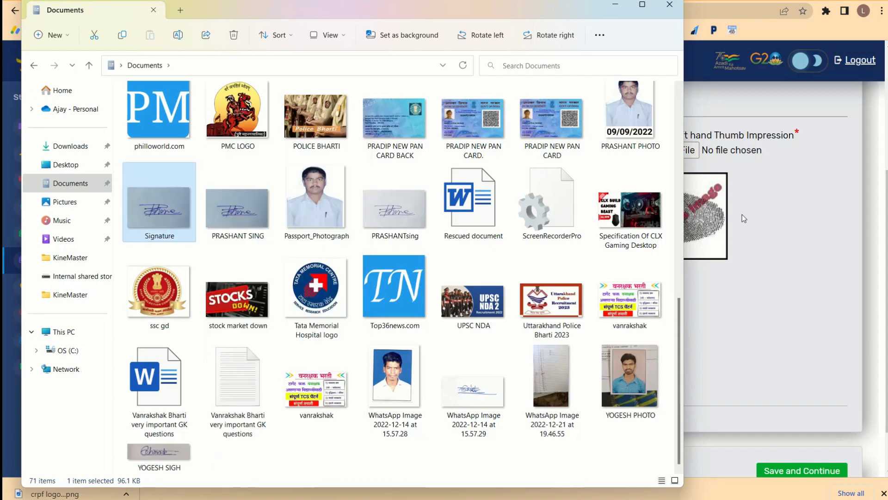
{"action": "left_click", "coordinate": [745, 308]}
{"action": "left_click", "coordinate": [463, 151]}
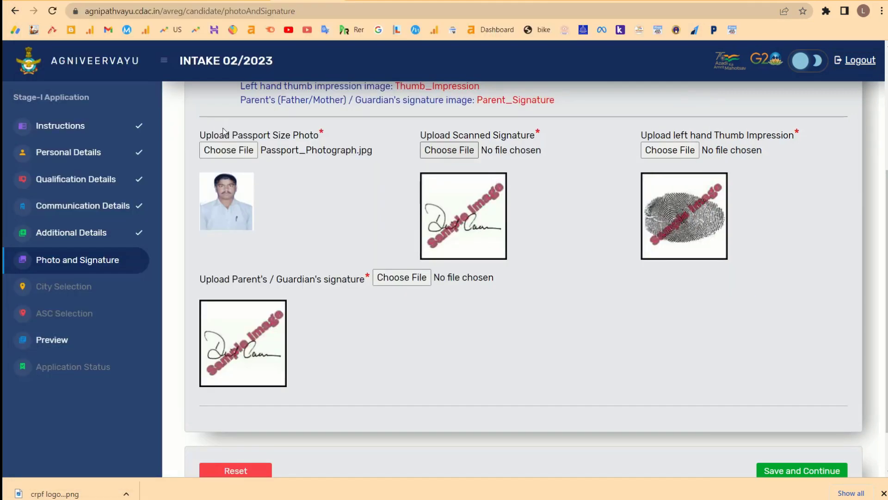
Upload the Signature image as the scanned signature, accepting compression of the over-50 KB file.
{"action": "scroll", "coordinate": [158, 162], "scroll_direction": "down", "scroll_amount": 5}
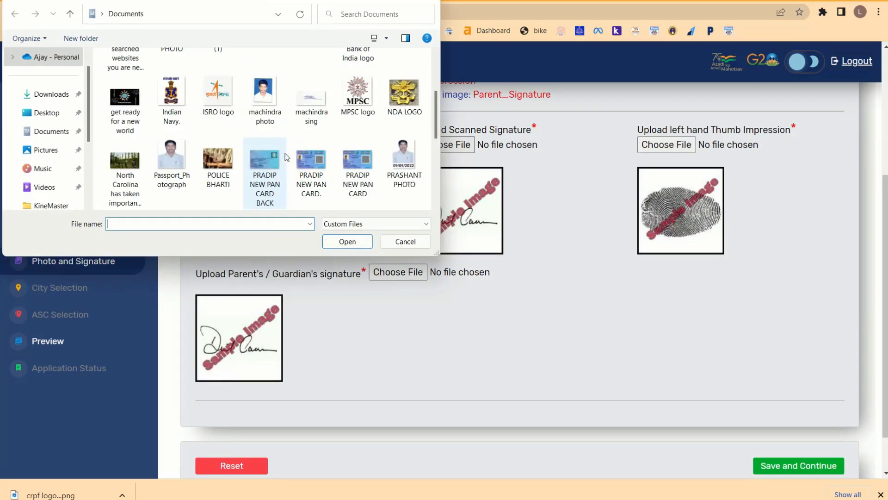
{"action": "scroll", "coordinate": [287, 157], "scroll_direction": "down", "scroll_amount": 1}
{"action": "left_click", "coordinate": [176, 165]}
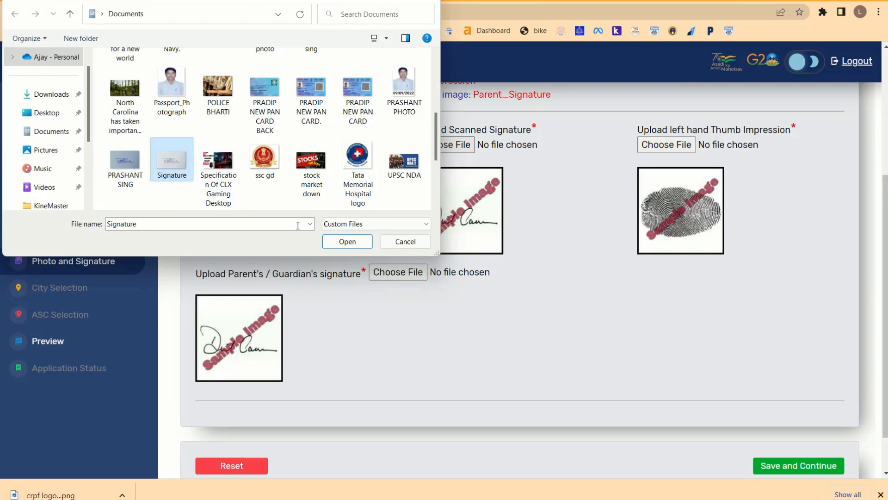
{"action": "left_click", "coordinate": [341, 241]}
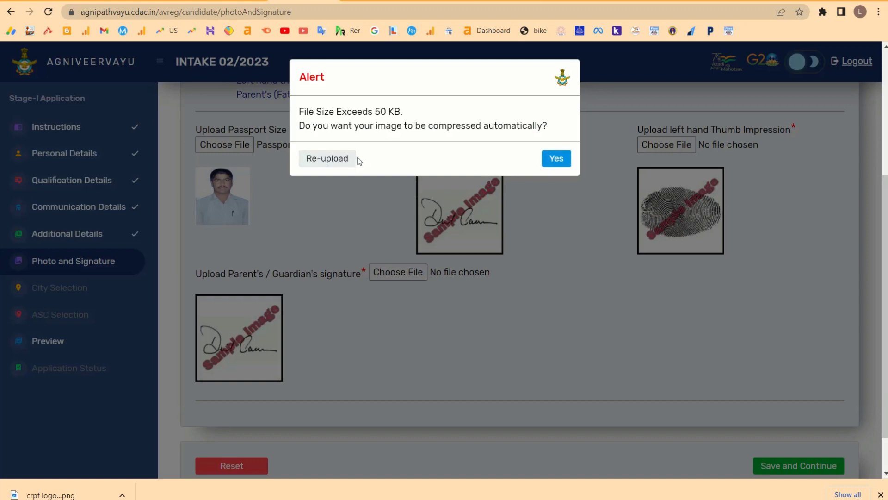
{"action": "left_click", "coordinate": [550, 158]}
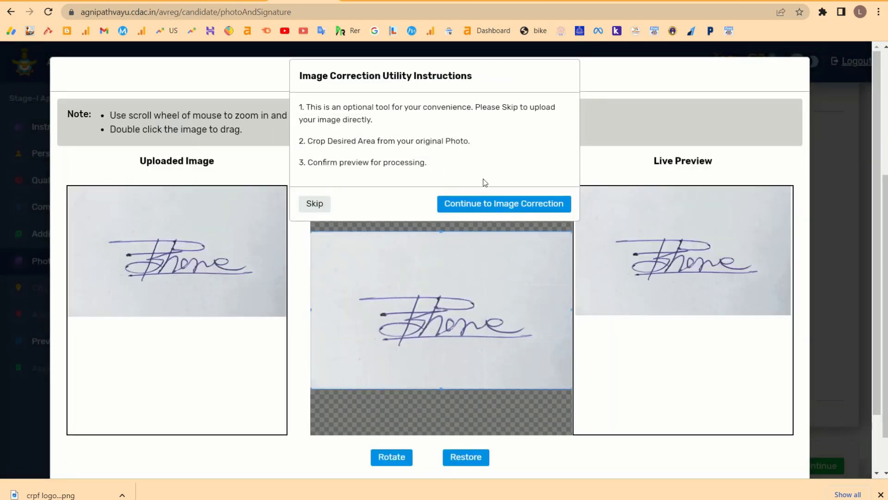
Crop the signature tighter on all four edges, preview it, and submit the 45.74 KB processed image.
{"action": "left_click", "coordinate": [501, 205]}
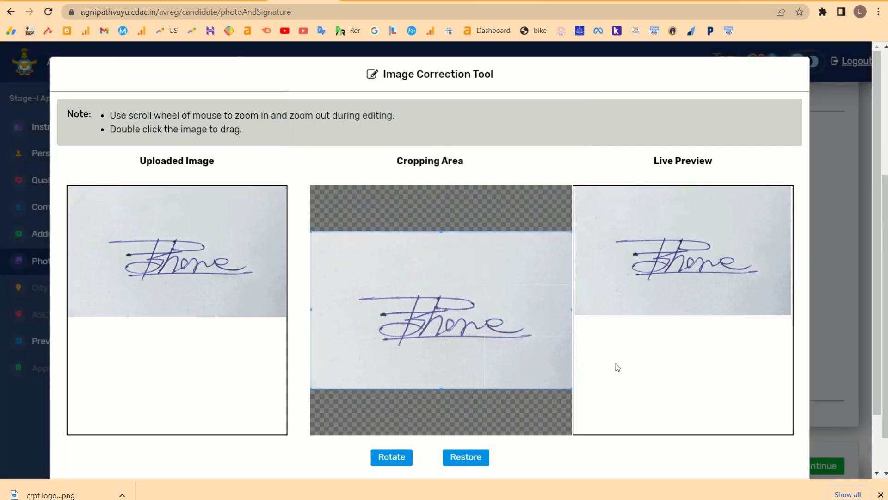
{"action": "scroll", "coordinate": [626, 388], "scroll_direction": "down", "scroll_amount": 2}
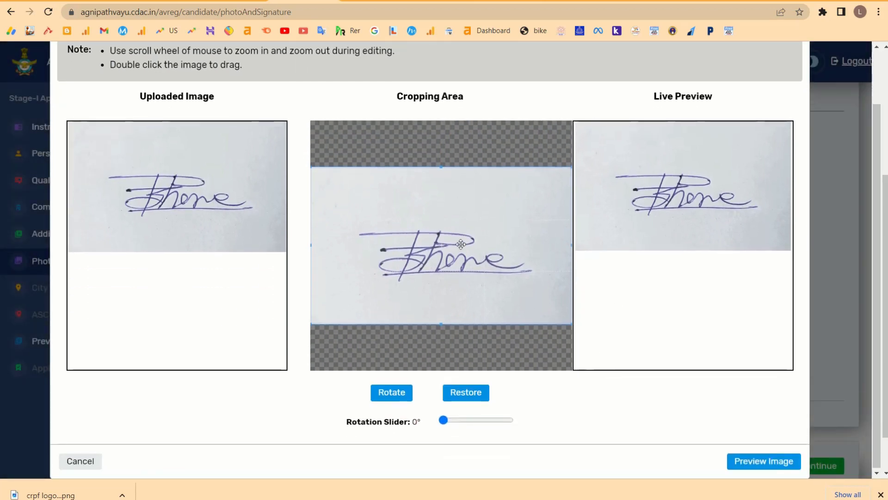
{"action": "scroll", "coordinate": [461, 244], "scroll_direction": "down", "scroll_amount": 3}
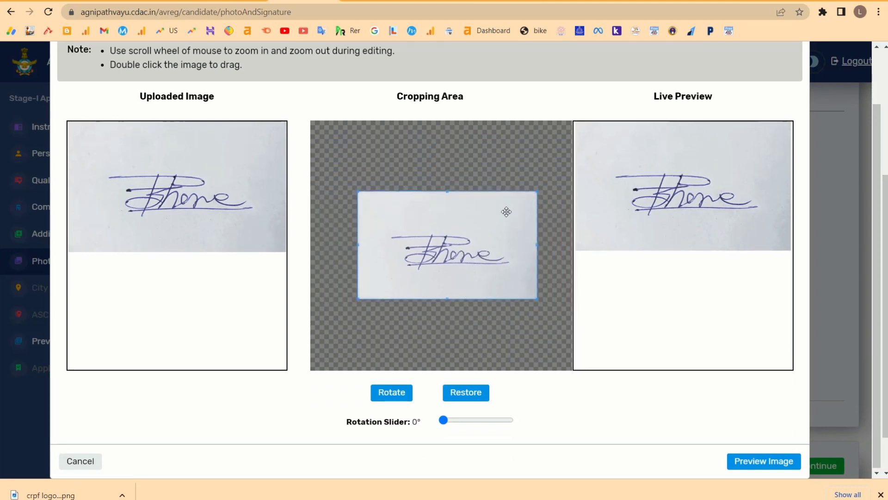
{"action": "left_click_drag", "start_coordinate": [532, 192], "coordinate": [535, 204]}
{"action": "left_click_drag", "start_coordinate": [537, 256], "coordinate": [533, 250]}
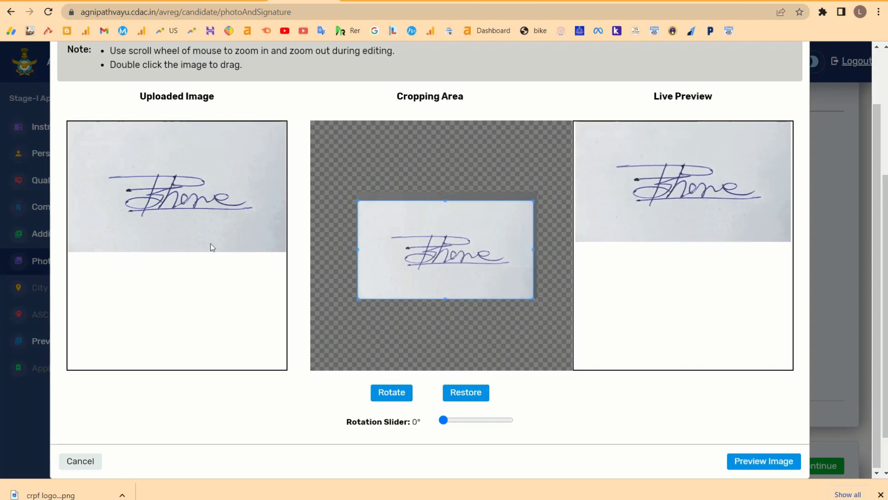
{"action": "left_click_drag", "start_coordinate": [359, 253], "coordinate": [372, 254]}
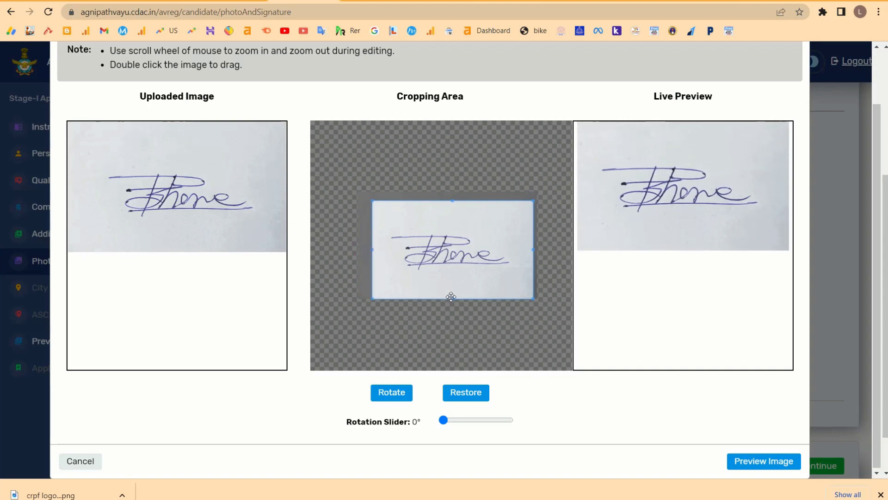
{"action": "left_click_drag", "start_coordinate": [452, 299], "coordinate": [462, 285]}
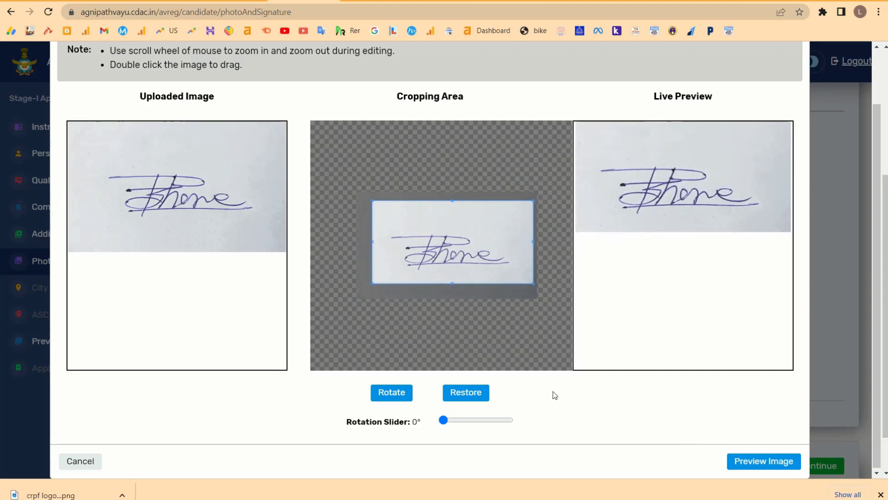
{"action": "left_click", "coordinate": [744, 468]}
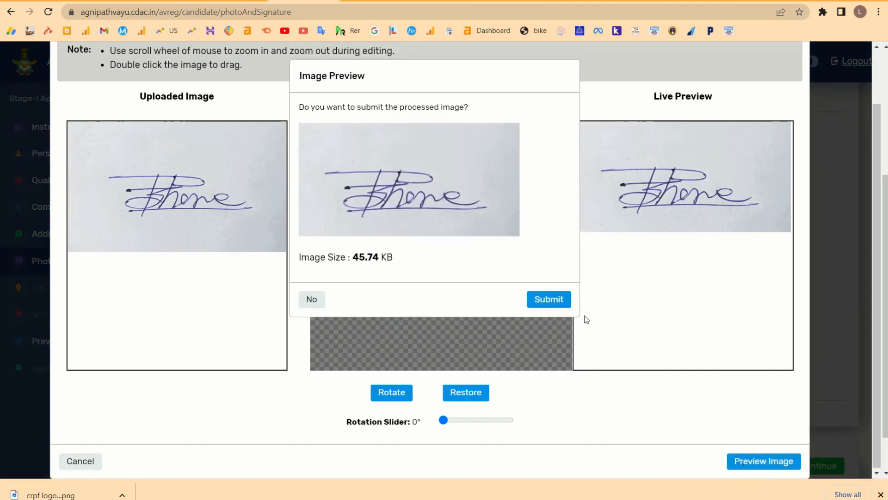
{"action": "left_click", "coordinate": [558, 301]}
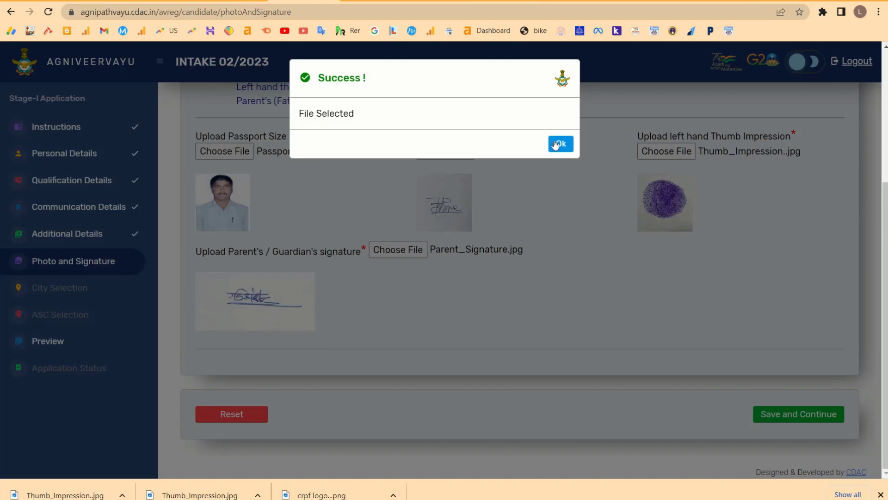
Save the photo and signature section after accepting the compliance declaration, and acknowledge the success message.
{"action": "left_click", "coordinate": [560, 143]}
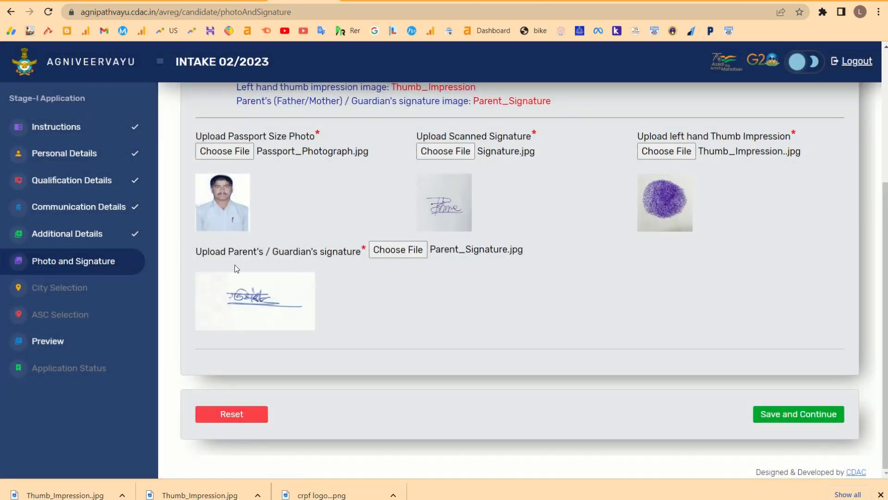
{"action": "left_click", "coordinate": [806, 414]}
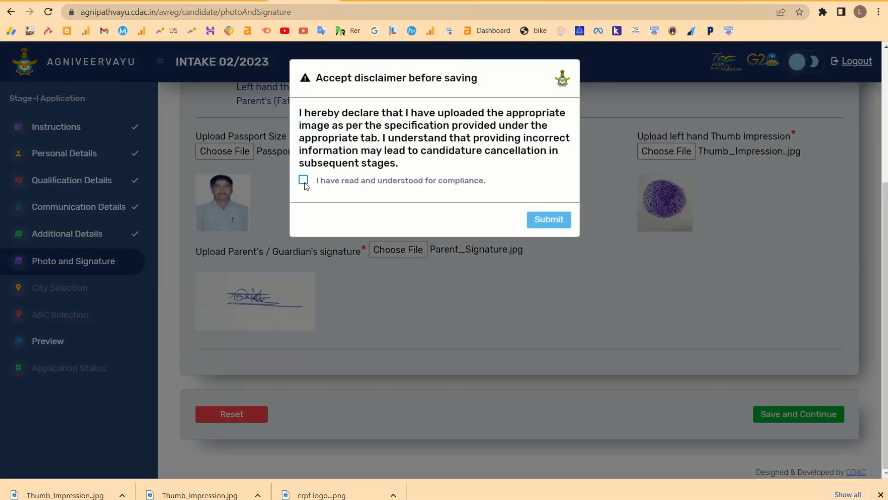
{"action": "left_click", "coordinate": [304, 181]}
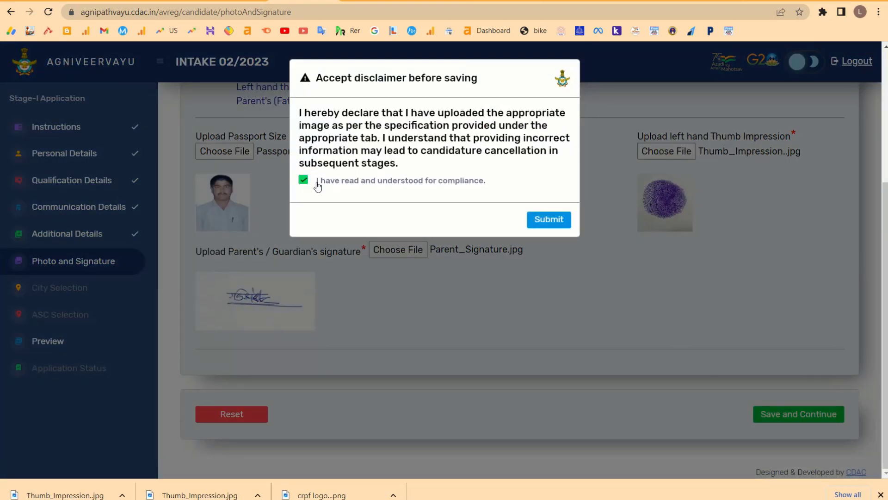
{"action": "left_click_drag", "start_coordinate": [317, 112], "coordinate": [447, 176]}
{"action": "left_click", "coordinate": [549, 218]}
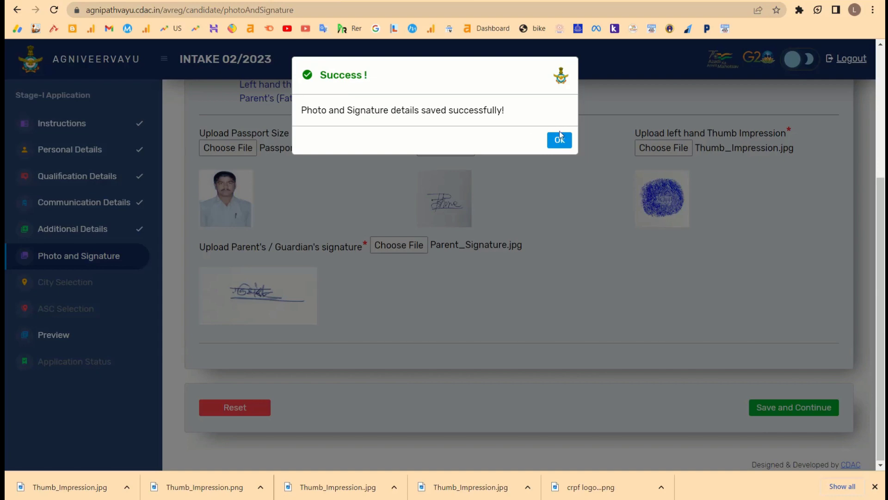
{"action": "left_click", "coordinate": [559, 132]}
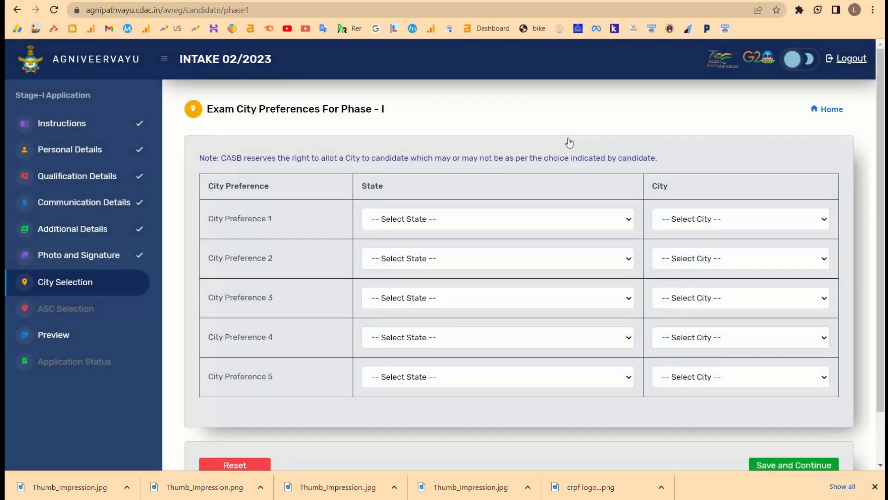
Set City Preferences 1 and 2 in Maharashtra to Nashik and Mumbai / Navi Mumbai / Thane.
{"action": "left_click", "coordinate": [440, 216]}
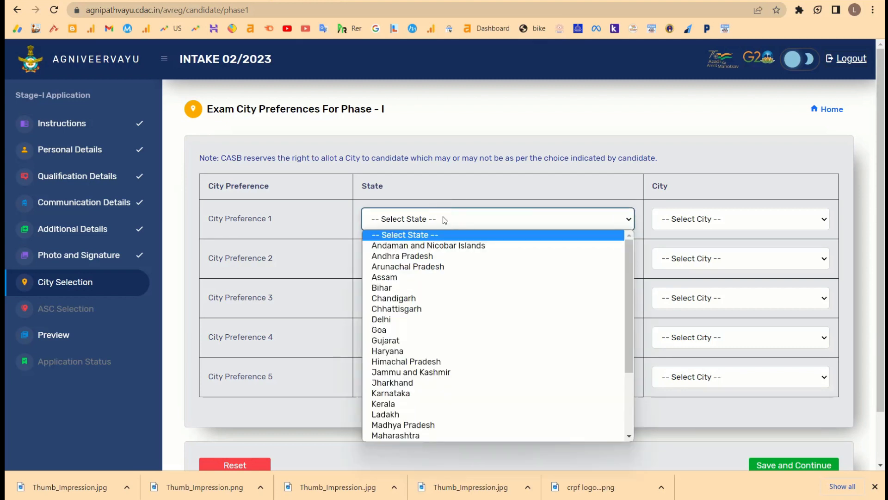
{"action": "left_click", "coordinate": [427, 185]}
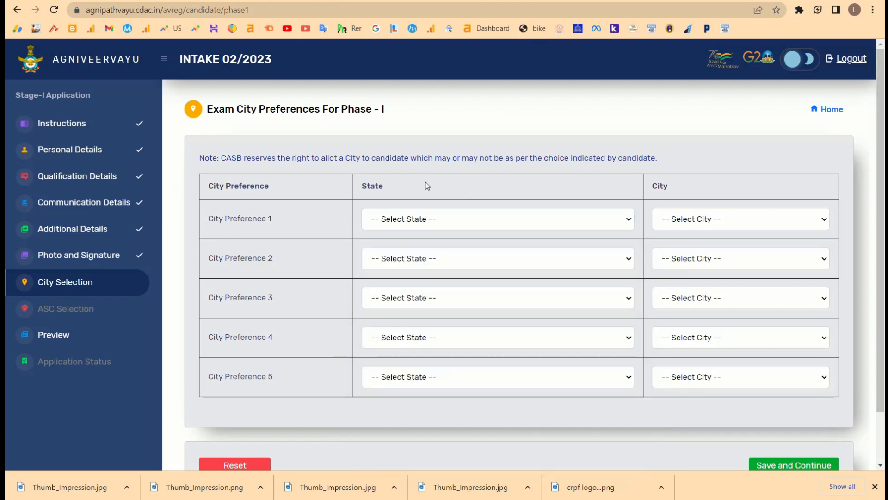
{"action": "left_click", "coordinate": [457, 225]}
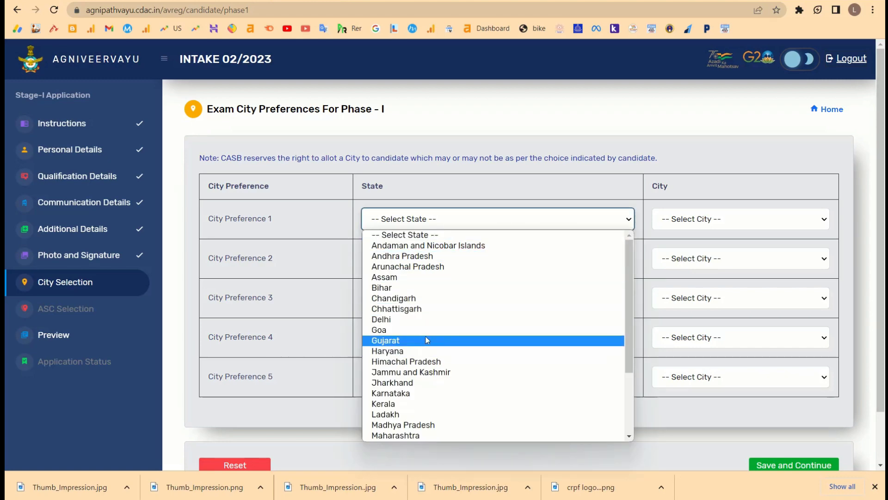
{"action": "left_click", "coordinate": [389, 434]}
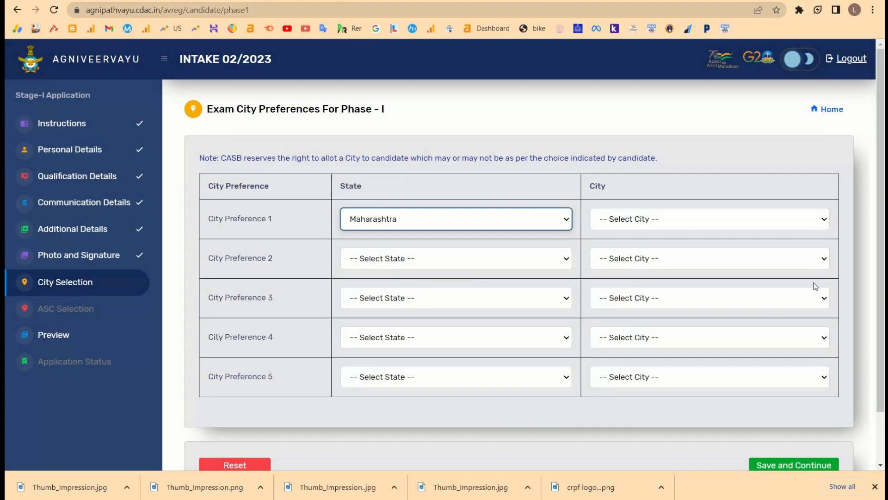
{"action": "left_click", "coordinate": [674, 212]}
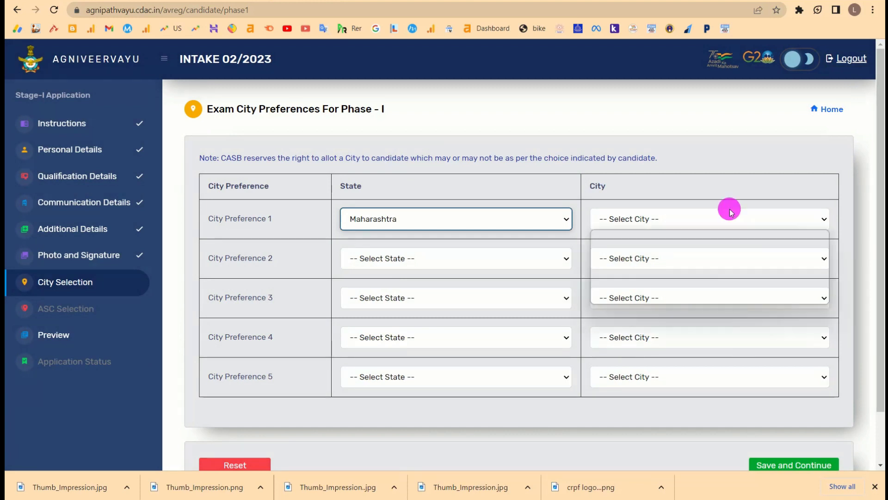
{"action": "left_click", "coordinate": [623, 288]}
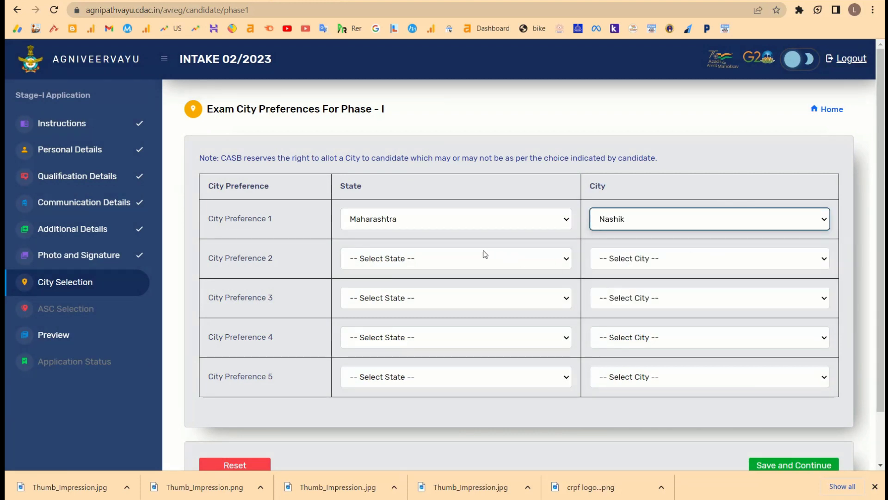
{"action": "left_click", "coordinate": [479, 255]}
{"action": "key", "text": "m"}
{"action": "key", "text": "Down"}
{"action": "key", "text": "Return"}
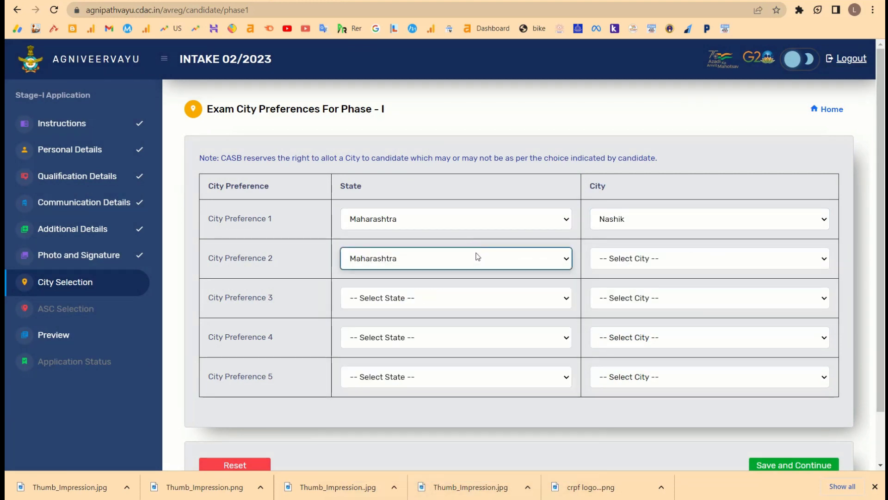
{"action": "left_click", "coordinate": [644, 258]}
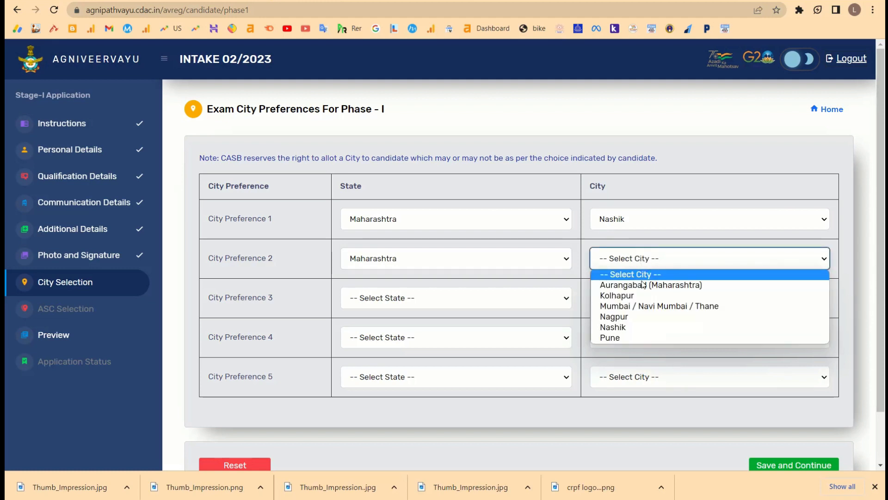
{"action": "left_click", "coordinate": [628, 303]}
Fill City Preferences 3–5 in Maharashtra with Aurangabad, Kolhapur and Aurangabad.
{"action": "left_click", "coordinate": [499, 292]}
{"action": "key", "text": "m"}
{"action": "key", "text": "Down"}
{"action": "key", "text": "Return"}
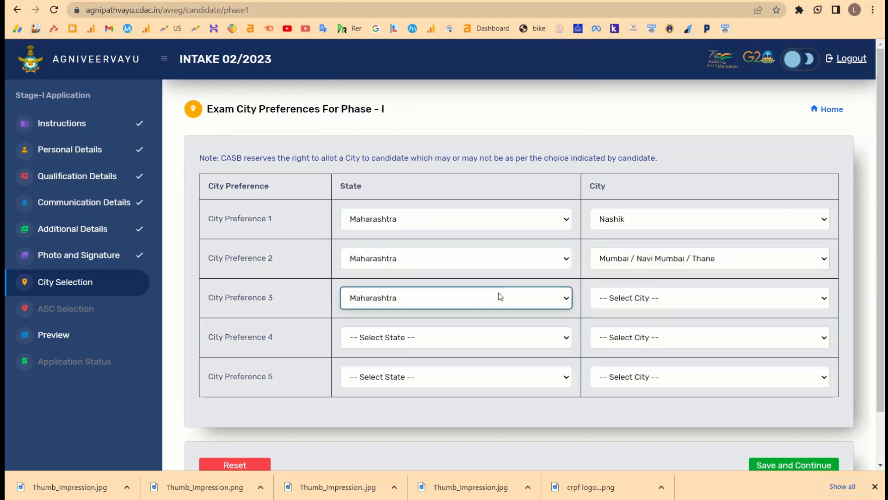
{"action": "left_click", "coordinate": [740, 297]}
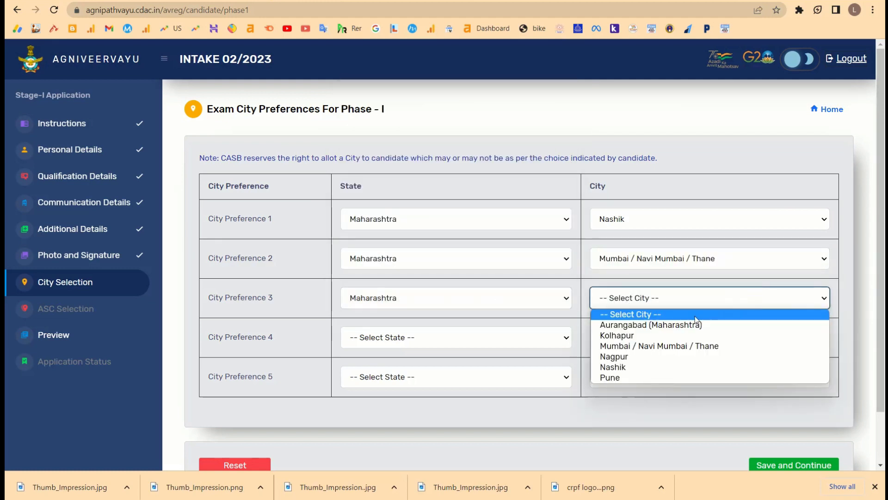
{"action": "left_click", "coordinate": [644, 326]}
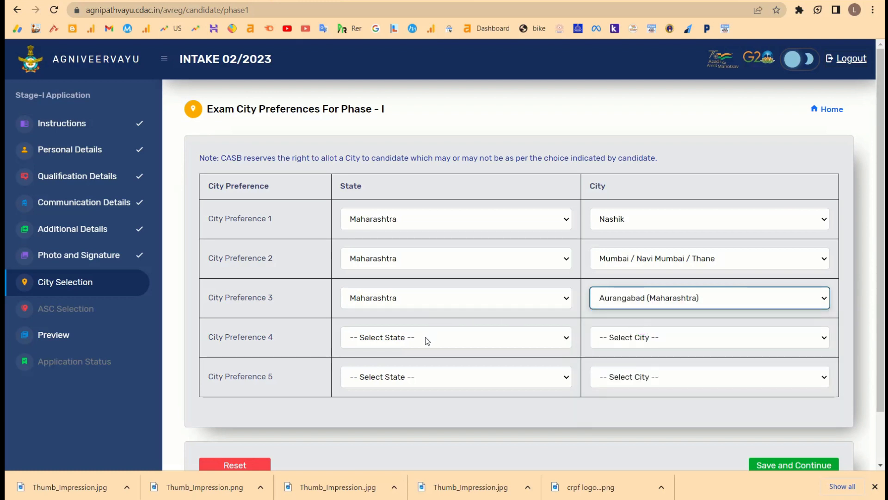
{"action": "left_click", "coordinate": [426, 341]}
{"action": "left_click", "coordinate": [390, 319]}
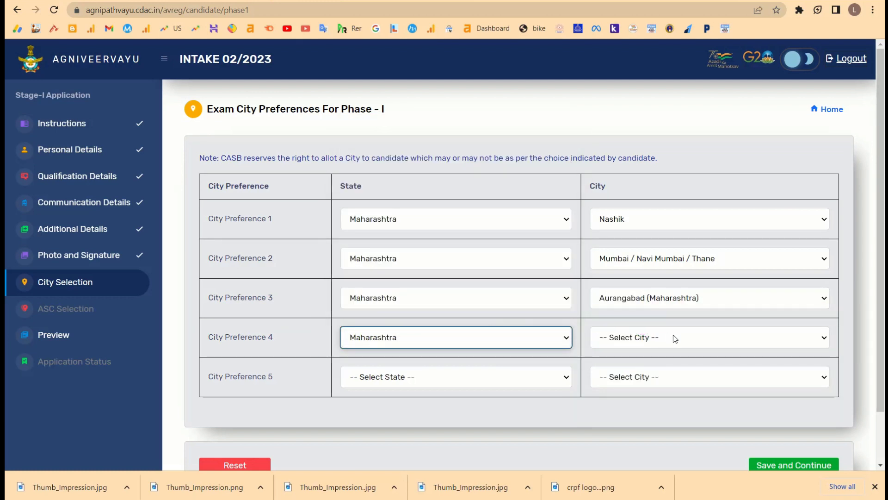
{"action": "left_click", "coordinate": [674, 337]}
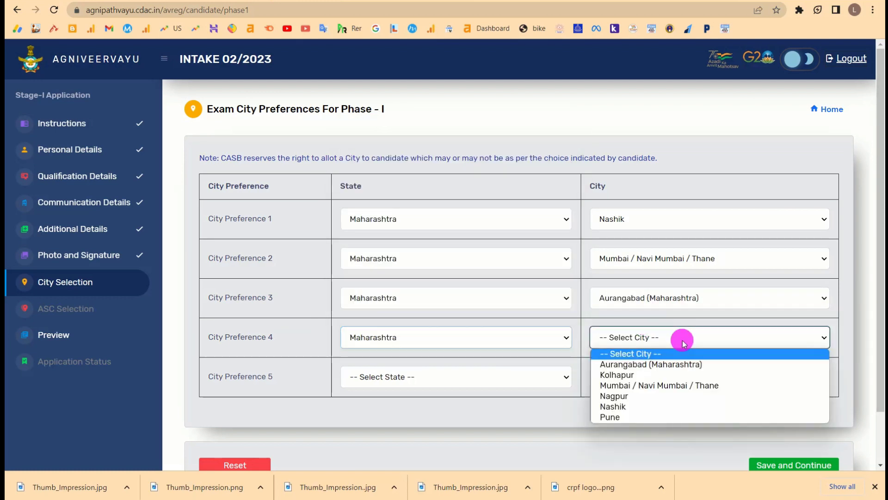
{"action": "left_click", "coordinate": [649, 375]}
{"action": "left_click", "coordinate": [477, 376]}
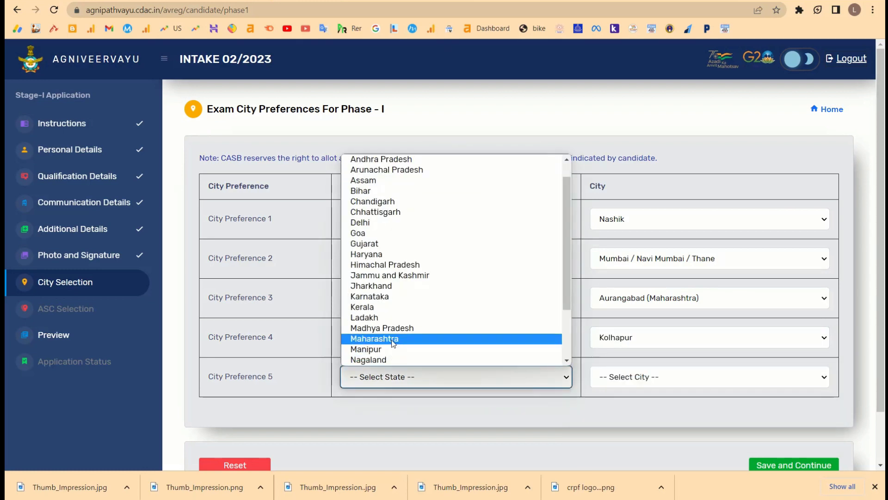
{"action": "left_click", "coordinate": [391, 339]}
{"action": "left_click", "coordinate": [669, 377]}
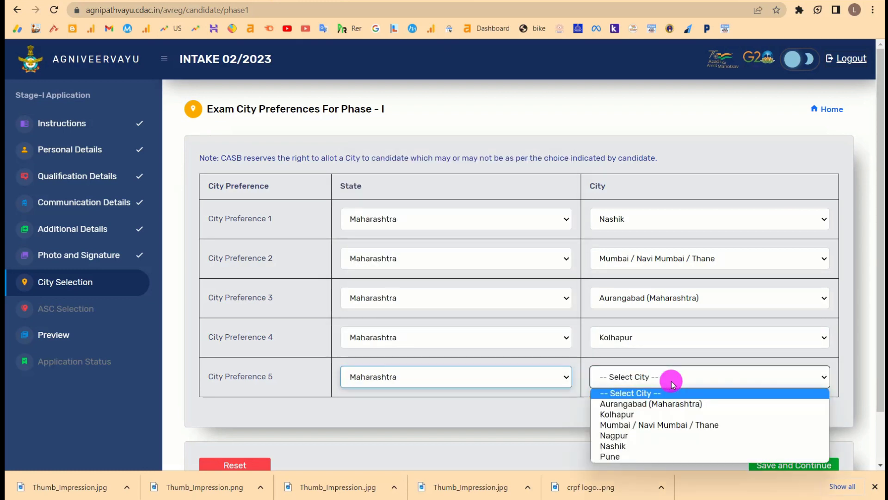
{"action": "left_click", "coordinate": [650, 405]}
Change City Preference 3 to Pune, then save the five exam city preferences.
{"action": "left_click", "coordinate": [658, 300]}
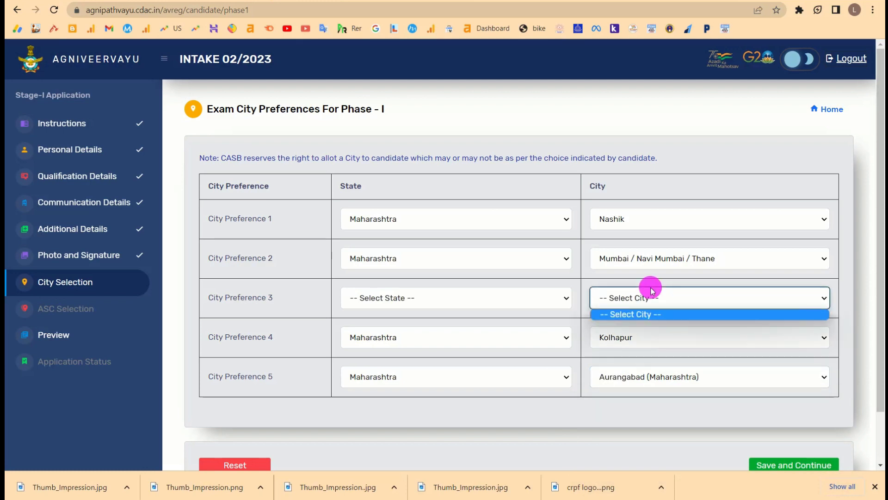
{"action": "left_click", "coordinate": [475, 297]}
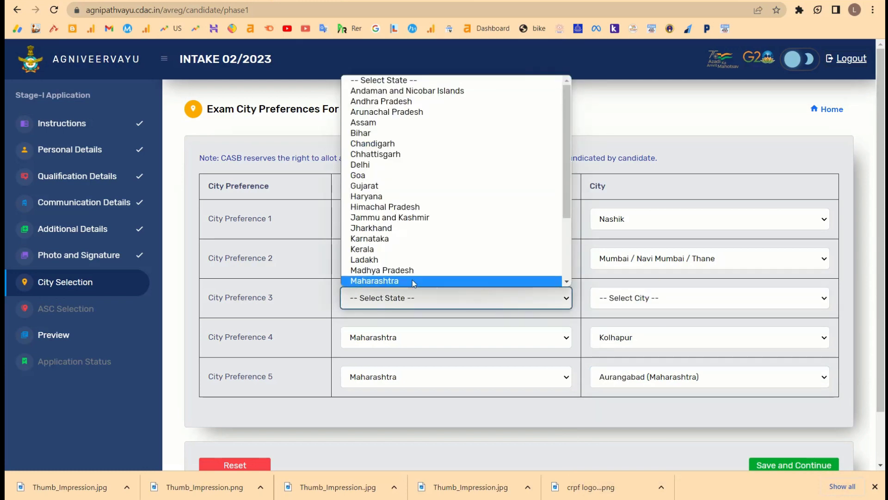
{"action": "left_click", "coordinate": [411, 281]}
{"action": "left_click", "coordinate": [648, 296]}
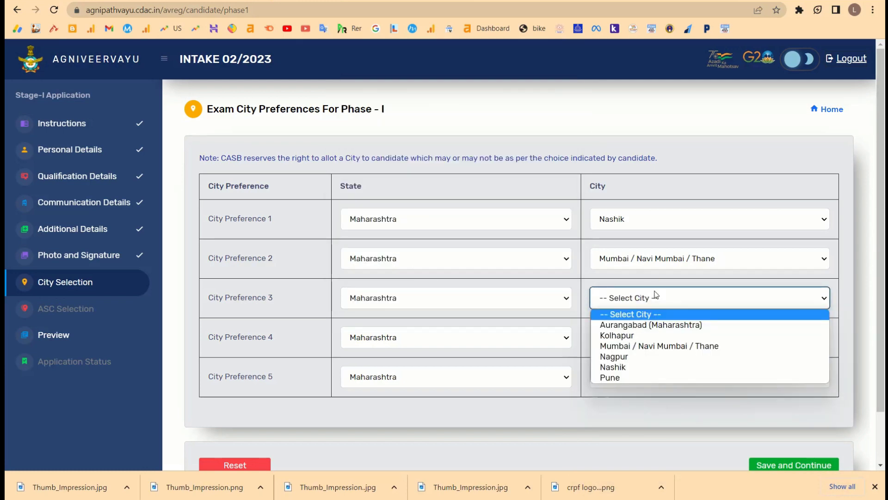
{"action": "left_click", "coordinate": [611, 377]}
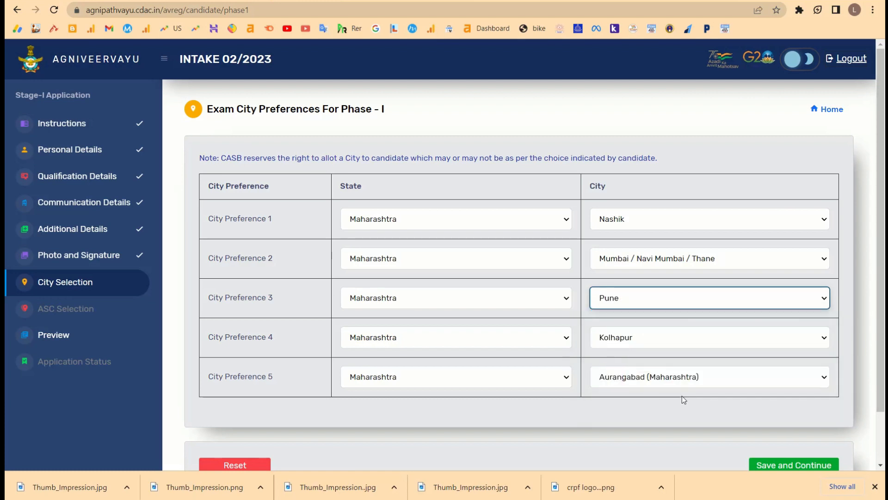
{"action": "scroll", "coordinate": [694, 402], "scroll_direction": "down", "scroll_amount": 1}
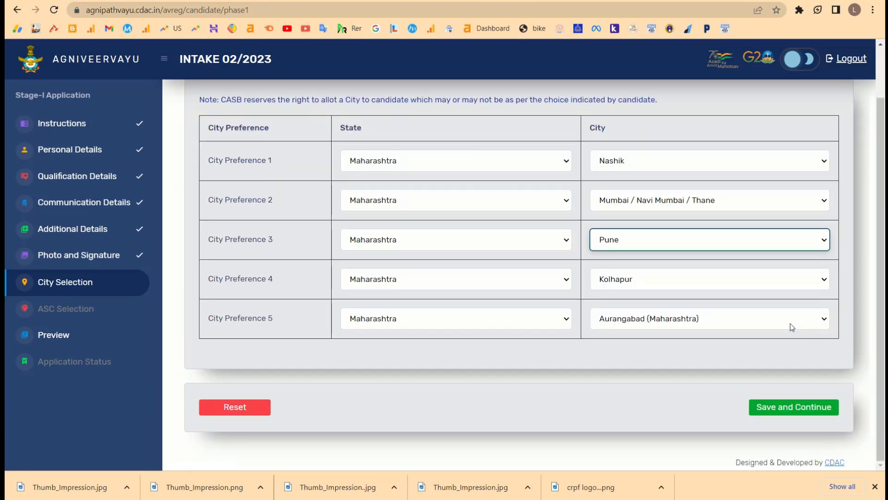
{"action": "scroll", "coordinate": [568, 119], "scroll_direction": "up", "scroll_amount": 1}
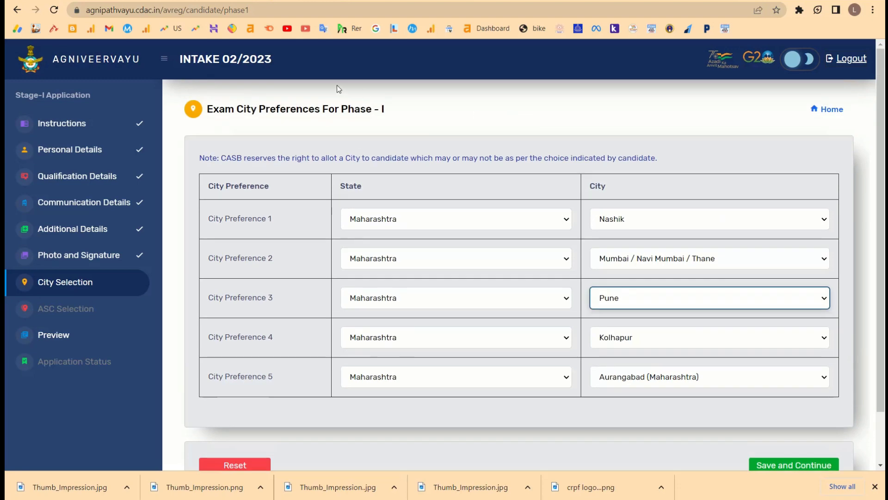
{"action": "left_click_drag", "start_coordinate": [234, 109], "coordinate": [471, 243]}
{"action": "scroll", "coordinate": [471, 242], "scroll_direction": "down", "scroll_amount": 1}
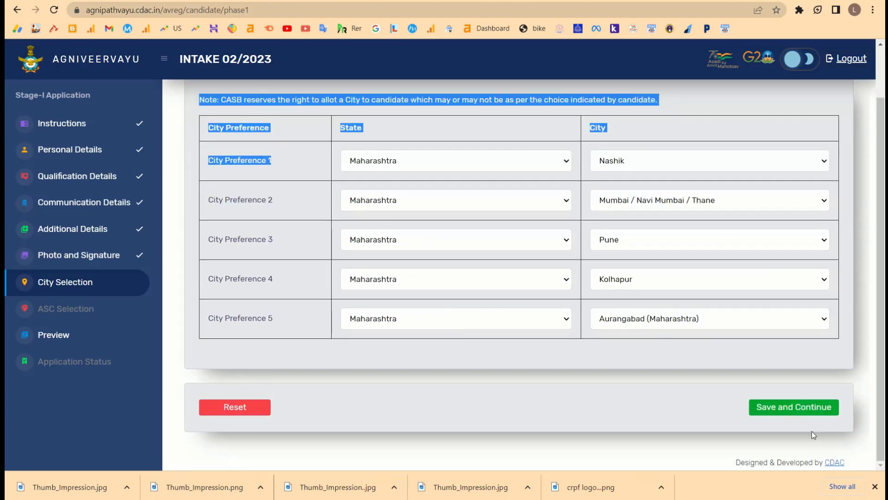
{"action": "left_click", "coordinate": [789, 405]}
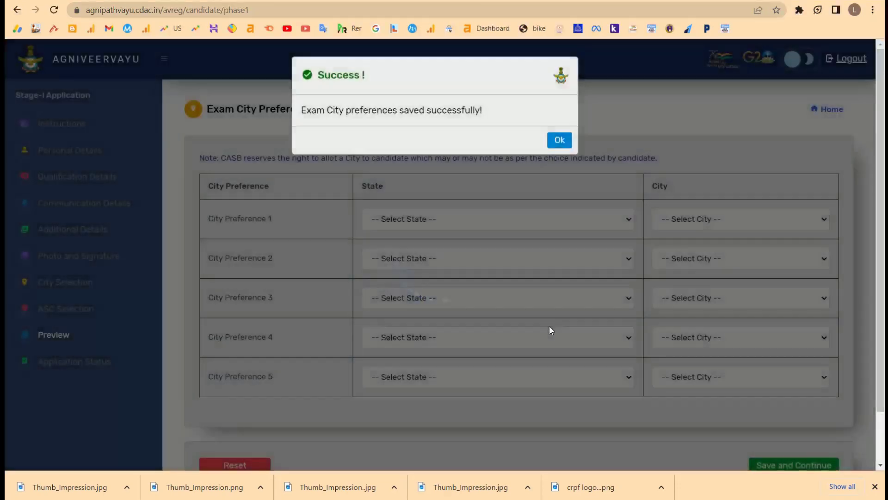
Acknowledge the city-preferences success message to open the Phase II ASC Center Preferences page.
{"action": "left_click", "coordinate": [560, 140]}
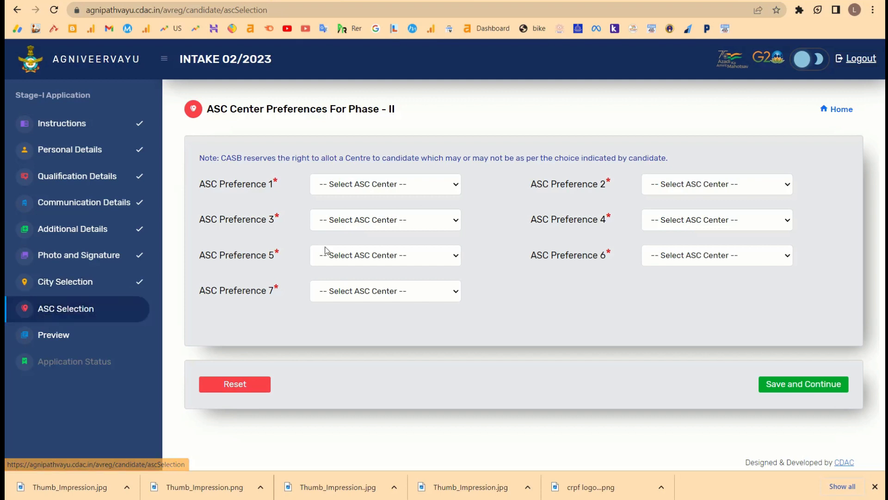
Make 3 ASC, Kanpur the first ASC preference, with 5 ASC, Jodhpur tried as second.
{"action": "left_click_drag", "start_coordinate": [411, 107], "coordinate": [279, 128]}
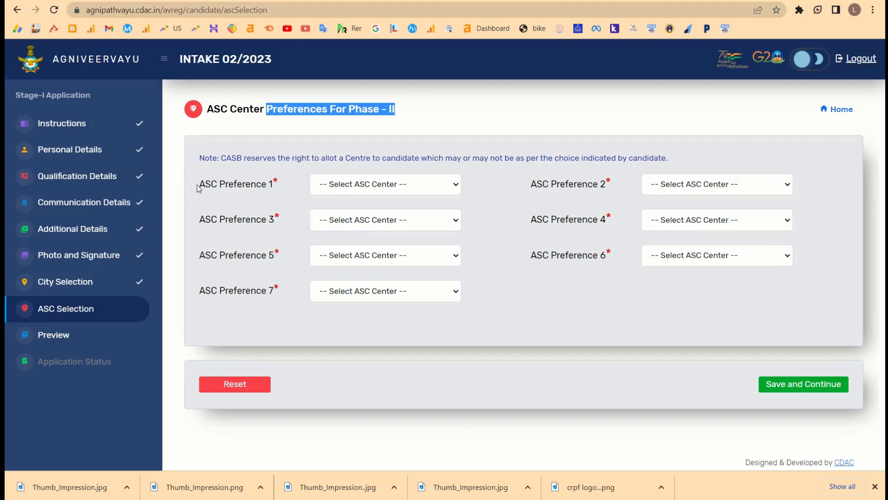
{"action": "left_click_drag", "start_coordinate": [198, 187], "coordinate": [291, 180]}
{"action": "left_click", "coordinate": [351, 187]}
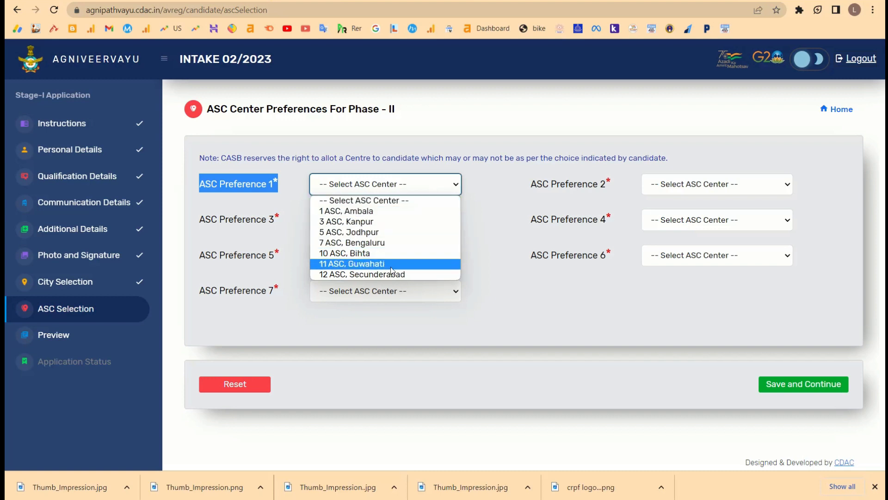
{"action": "left_click", "coordinate": [408, 221]}
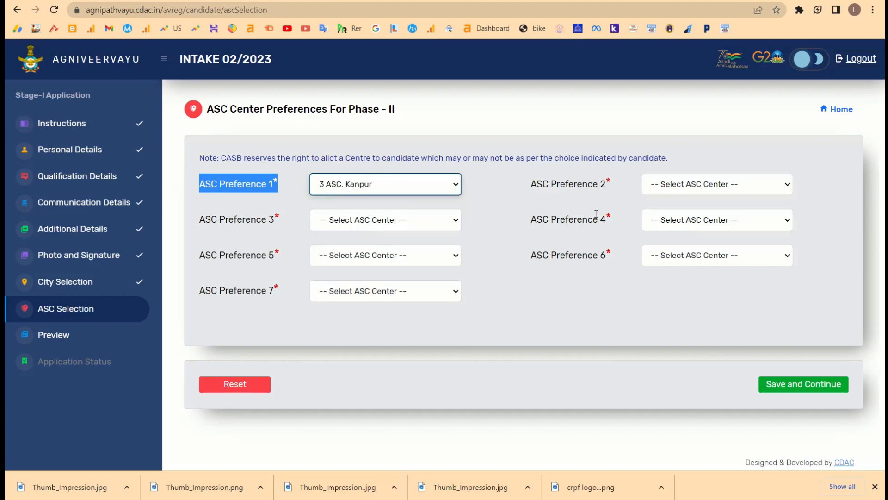
{"action": "left_click", "coordinate": [765, 193]}
{"action": "left_click", "coordinate": [706, 234]}
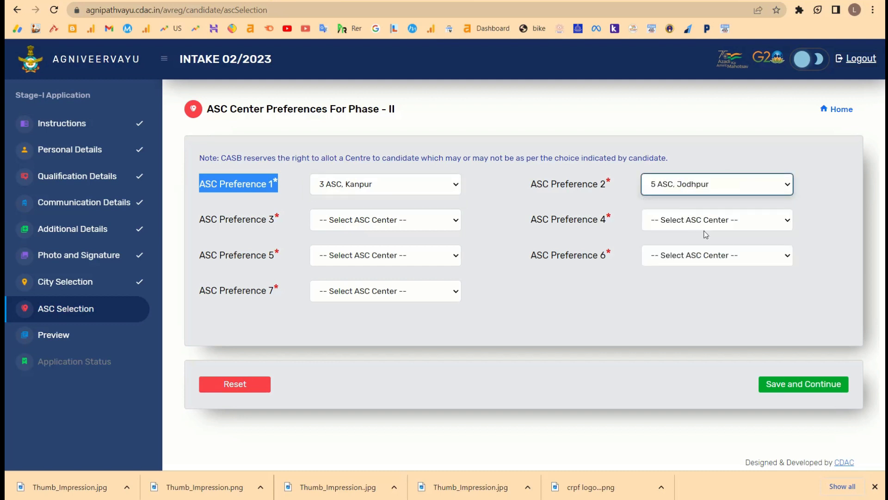
{"action": "left_click", "coordinate": [363, 217]}
{"action": "left_click", "coordinate": [366, 256]}
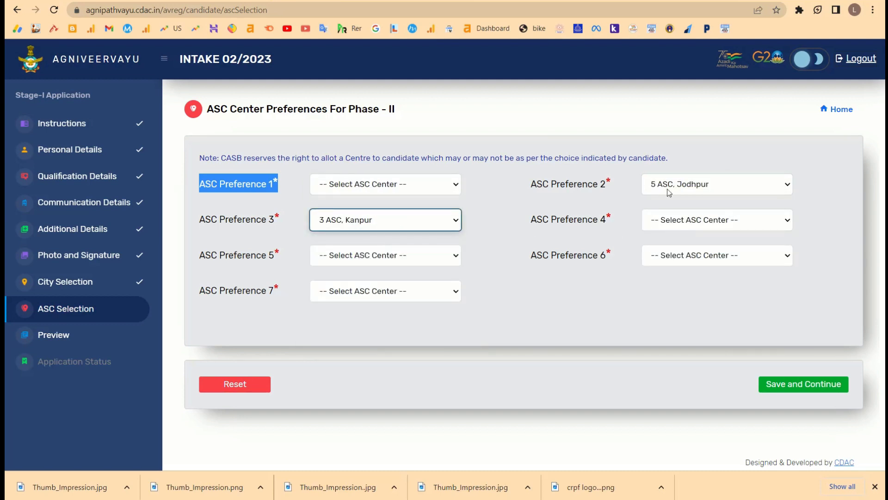
{"action": "left_click", "coordinate": [398, 187]}
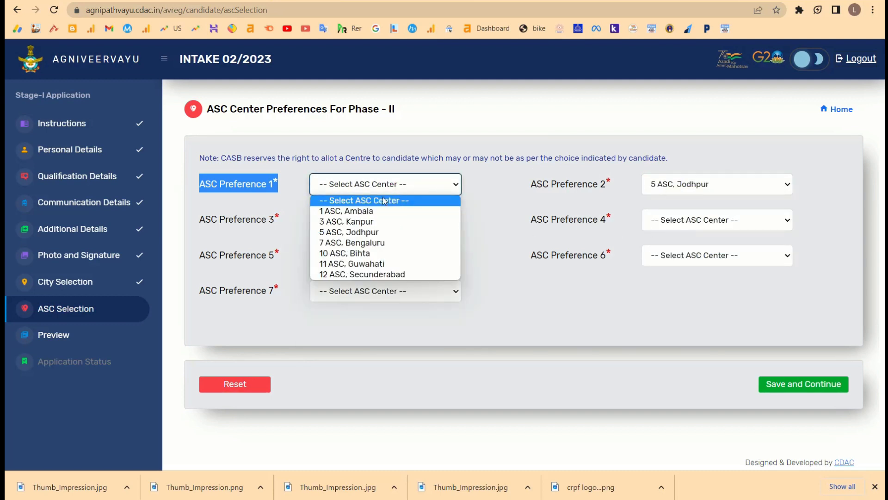
{"action": "left_click", "coordinate": [360, 221]}
Set preferences 3–6 to 7 ASC Bengaluru, 10 ASC Bihta, 12 ASC Secunderabad, 11 ASC Guwahati.
{"action": "left_click", "coordinate": [431, 220]}
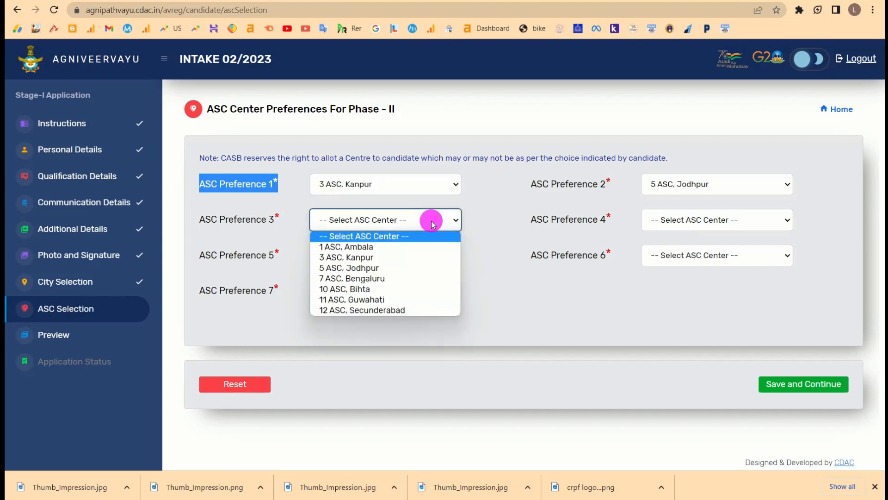
{"action": "left_click", "coordinate": [406, 276]}
{"action": "left_click", "coordinate": [780, 220]}
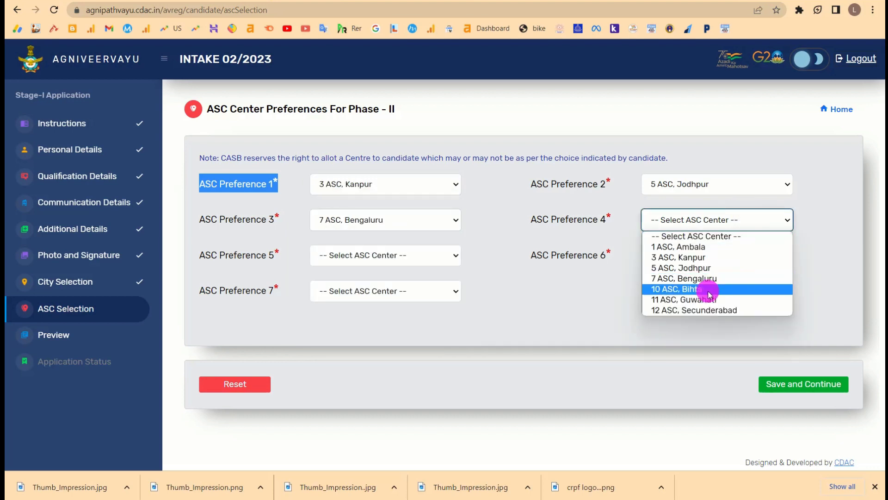
{"action": "left_click", "coordinate": [651, 286]}
{"action": "left_click", "coordinate": [412, 254]}
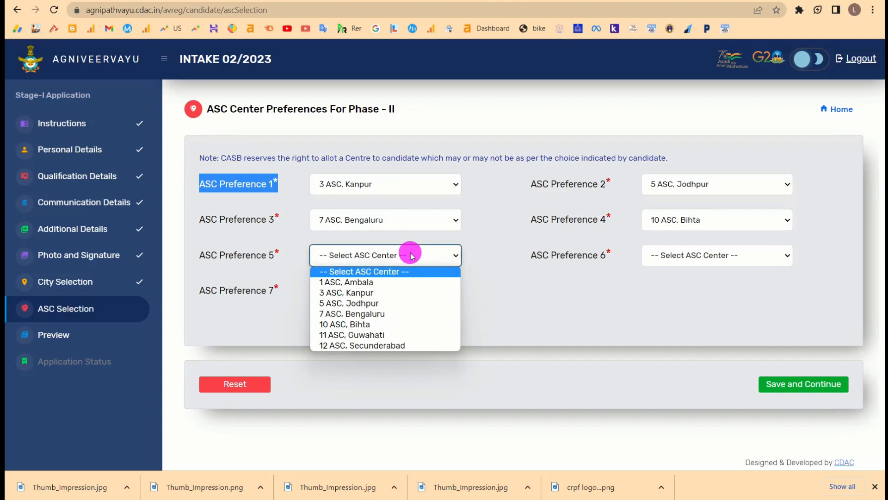
{"action": "left_click", "coordinate": [363, 334]}
{"action": "left_click", "coordinate": [739, 259]}
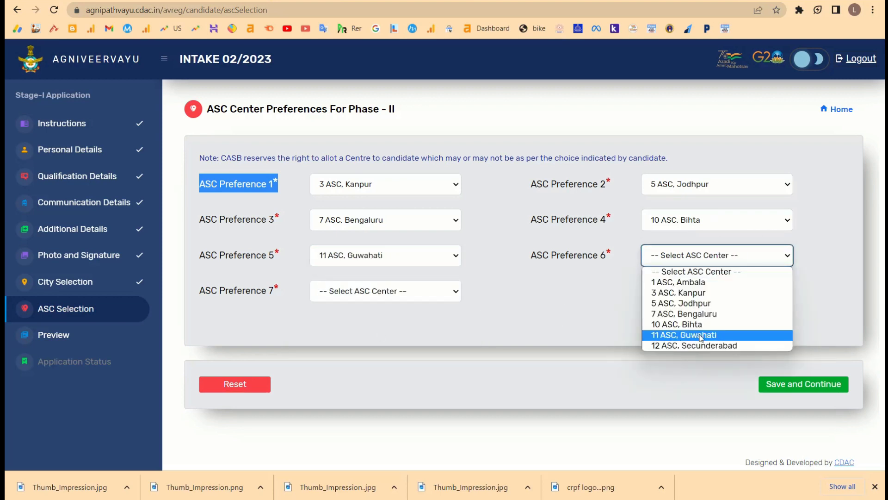
{"action": "left_click", "coordinate": [699, 339]}
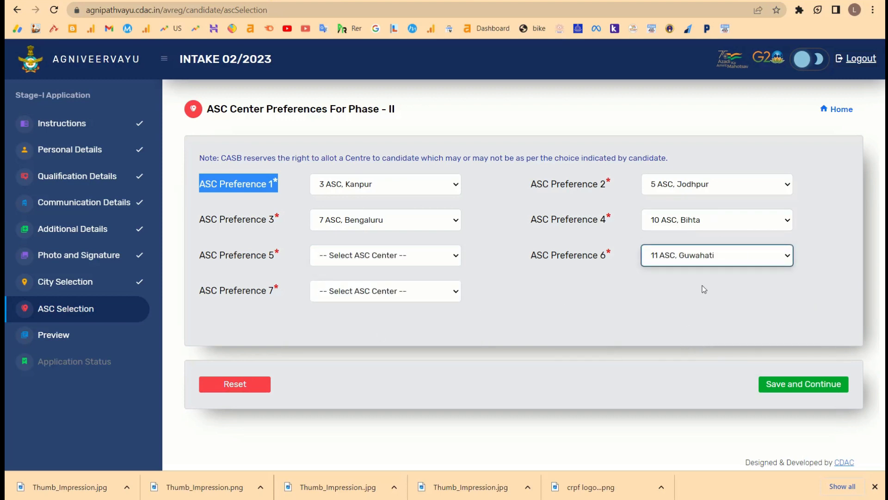
{"action": "left_click", "coordinate": [420, 254]}
{"action": "left_click", "coordinate": [359, 345]}
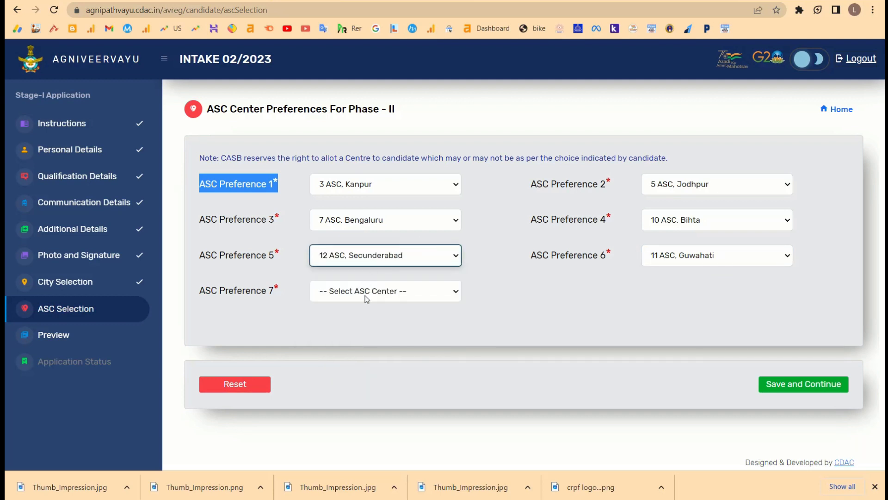
Set Preference 7 to 5 ASC, Jodhpur and Preference 2 to 1 ASC, Ambala, then save.
{"action": "left_click", "coordinate": [366, 298]}
{"action": "left_click", "coordinate": [347, 339]}
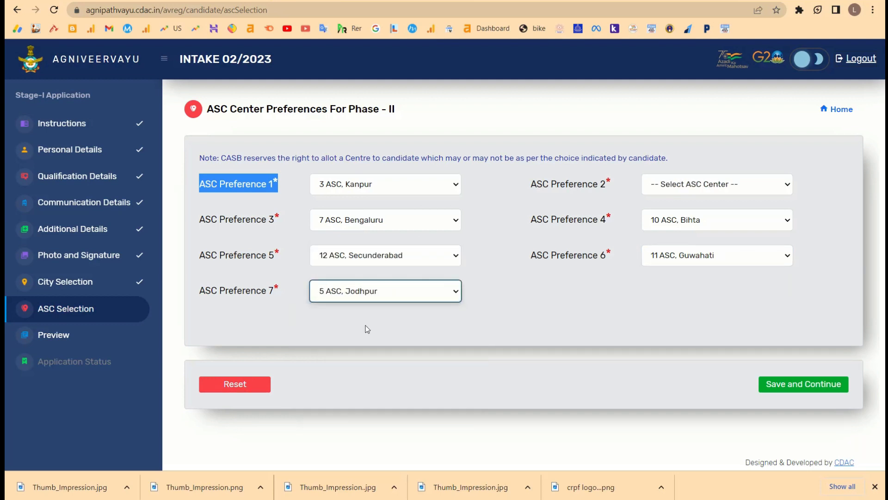
{"action": "left_click", "coordinate": [699, 183]}
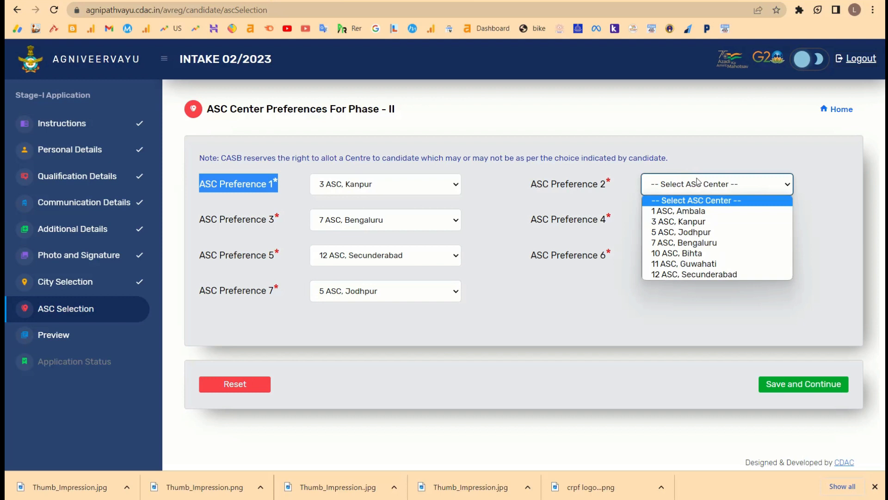
{"action": "left_click", "coordinate": [687, 211]}
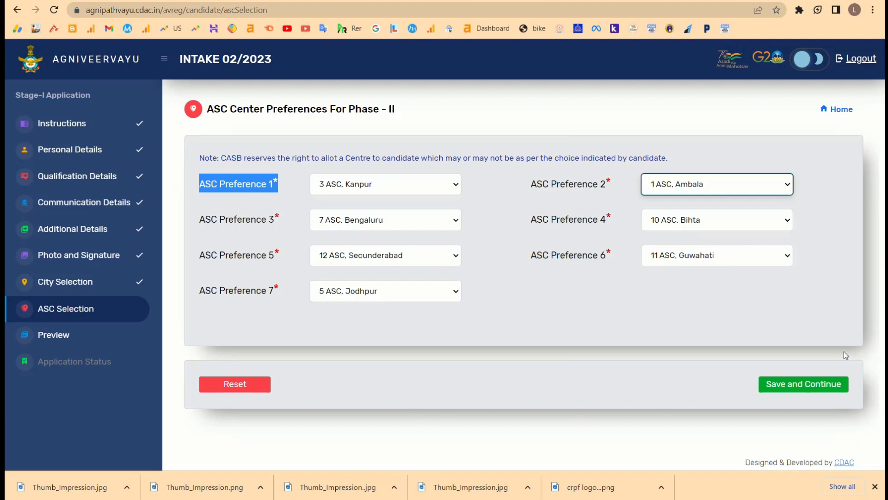
{"action": "left_click", "coordinate": [800, 382]}
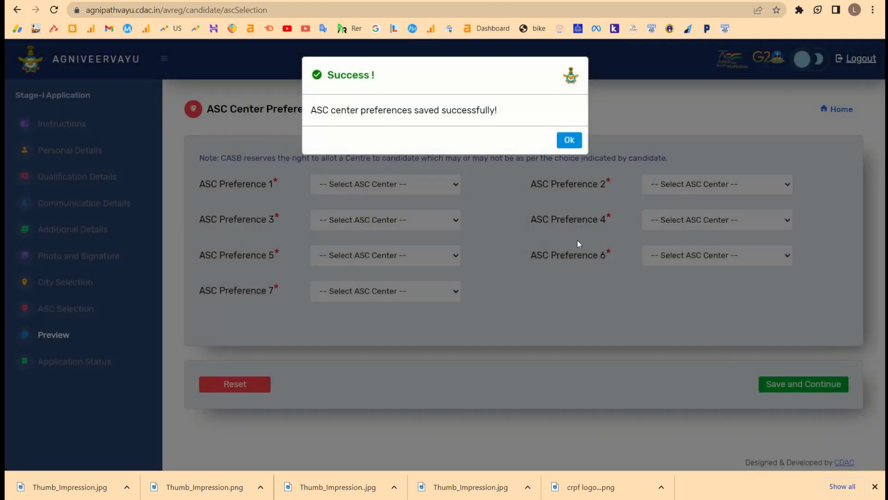
Dismiss the ASC-preferences saved message to reach the Draft Preview page.
{"action": "left_click", "coordinate": [567, 140]}
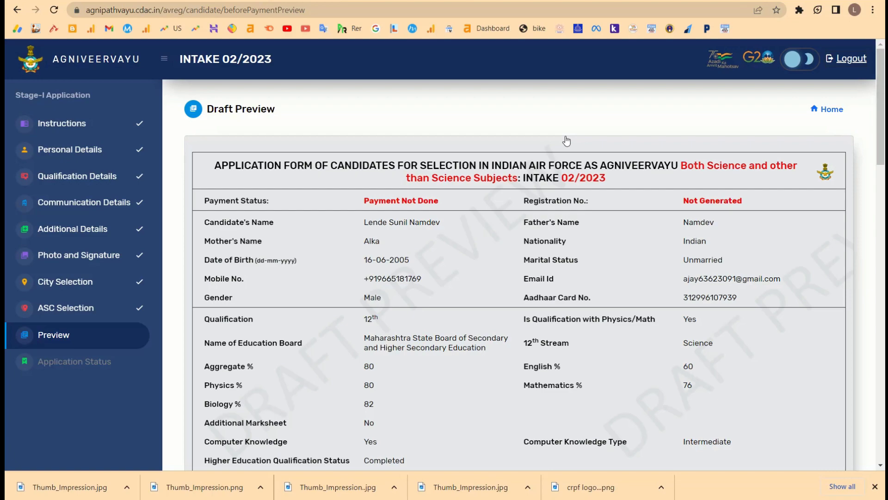
Try downloading the draft application form and dismiss the 'Please enter place' alert.
{"action": "scroll", "coordinate": [628, 245], "scroll_direction": "down", "scroll_amount": 18}
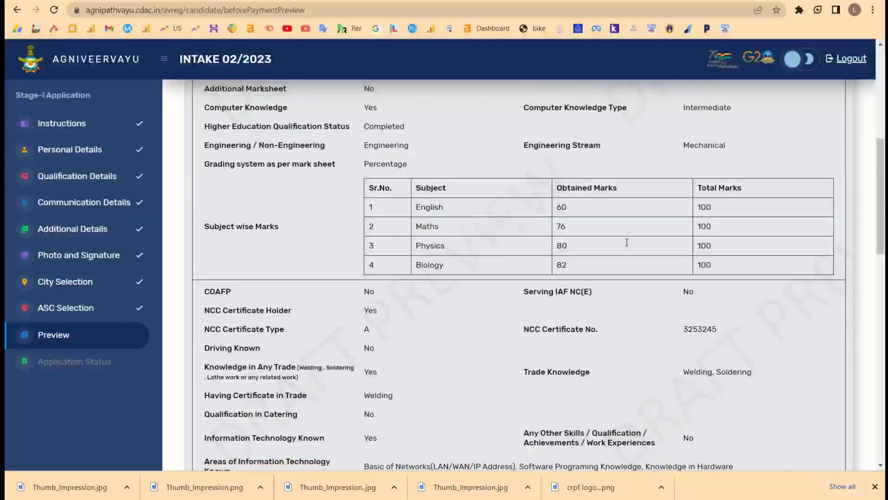
{"action": "scroll", "coordinate": [626, 242], "scroll_direction": "down", "scroll_amount": 2}
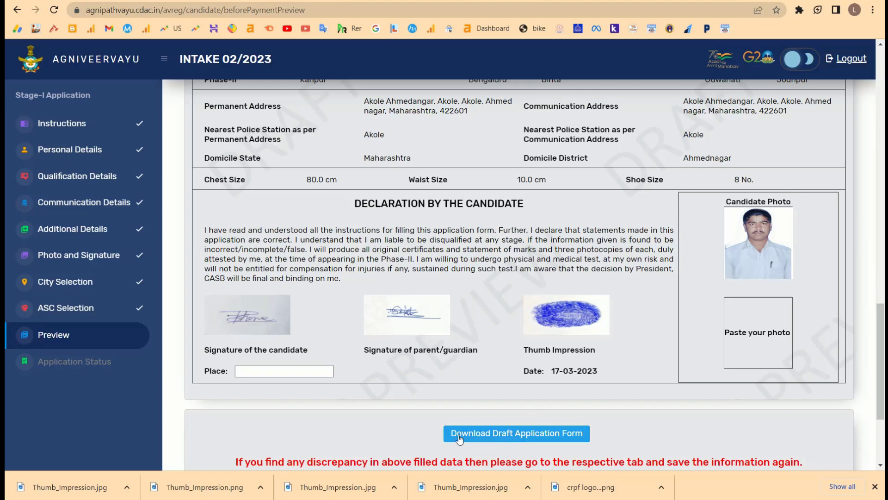
{"action": "left_click", "coordinate": [509, 433]}
{"action": "left_click", "coordinate": [551, 143]}
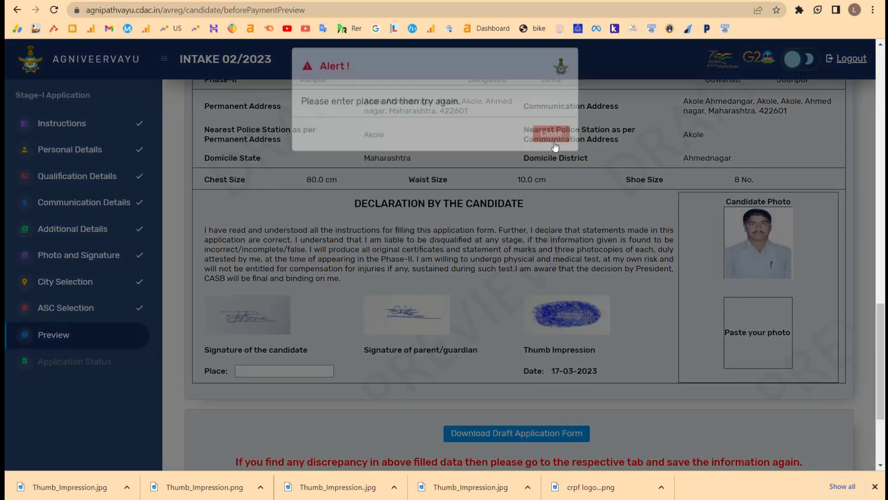
{"action": "scroll", "coordinate": [324, 300], "scroll_direction": "down", "scroll_amount": 2}
Enter akole as the Place, tick both declarations, and request the draft application form download.
{"action": "left_click", "coordinate": [258, 302]}
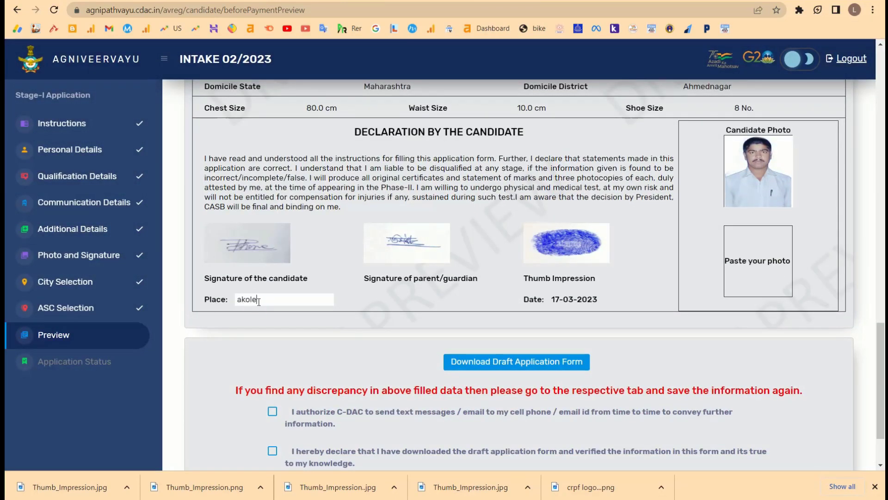
{"action": "scroll", "coordinate": [331, 412], "scroll_direction": "down", "scroll_amount": 2}
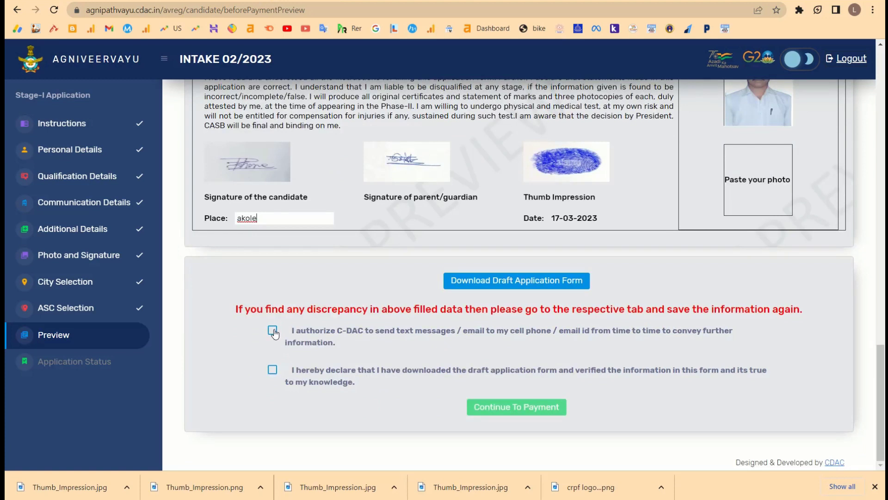
{"action": "left_click", "coordinate": [272, 330]}
{"action": "triple_click", "coordinate": [273, 370]}
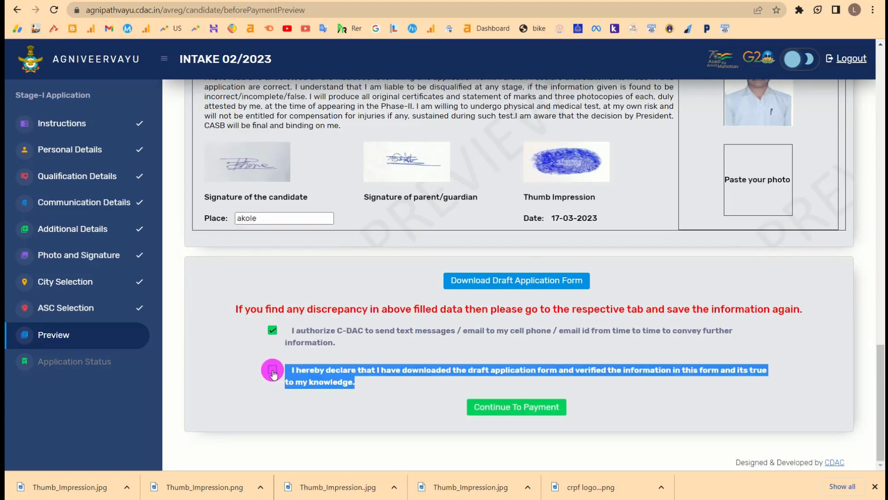
{"action": "left_click", "coordinate": [446, 405]}
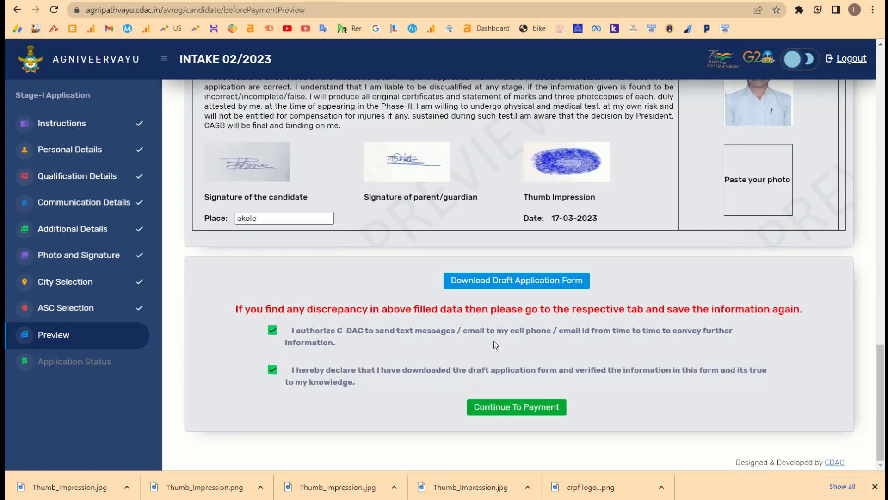
{"action": "left_click", "coordinate": [514, 281]}
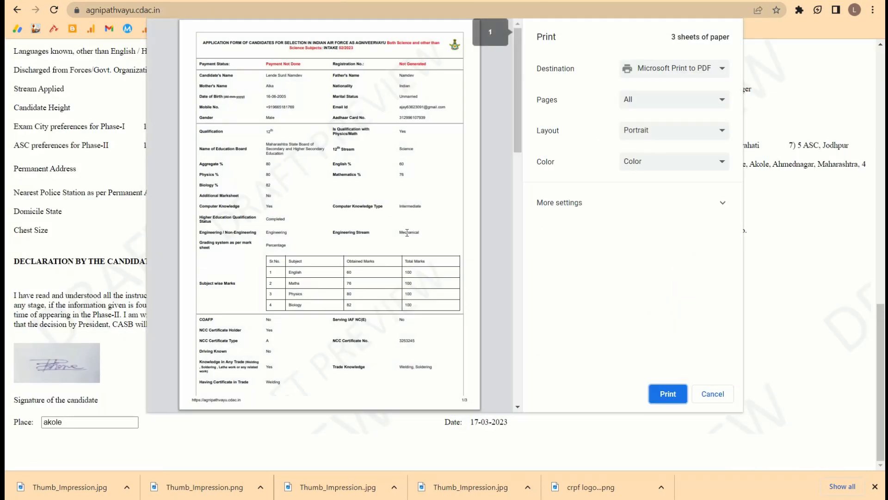
Print the three-page draft form via Microsoft Print to PDF, saving it as newwww.
{"action": "scroll", "coordinate": [404, 246], "scroll_direction": "down", "scroll_amount": 15}
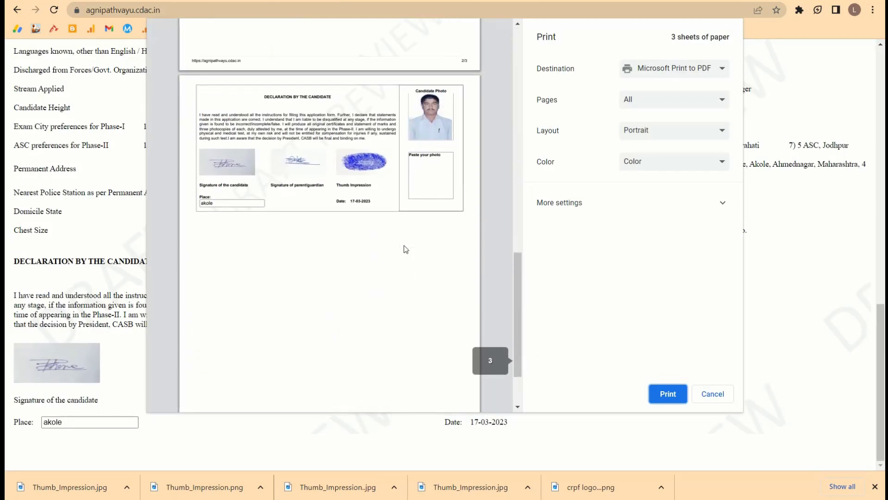
{"action": "scroll", "coordinate": [404, 245], "scroll_direction": "up", "scroll_amount": 6}
{"action": "scroll", "coordinate": [405, 249], "scroll_direction": "up", "scroll_amount": 8}
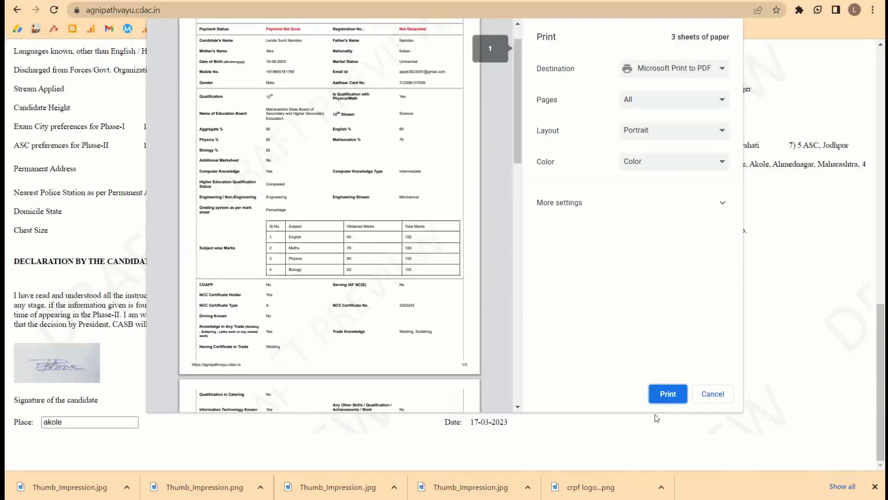
{"action": "left_click", "coordinate": [670, 394]}
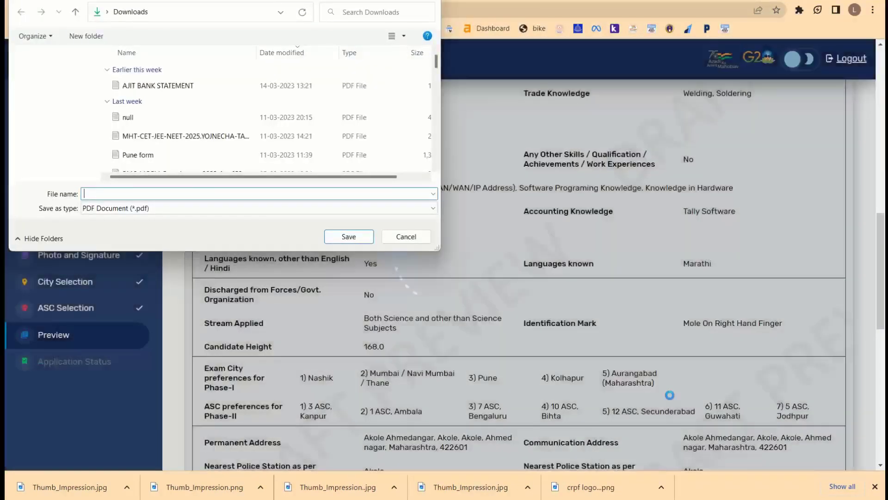
{"action": "type", "text": "new"}
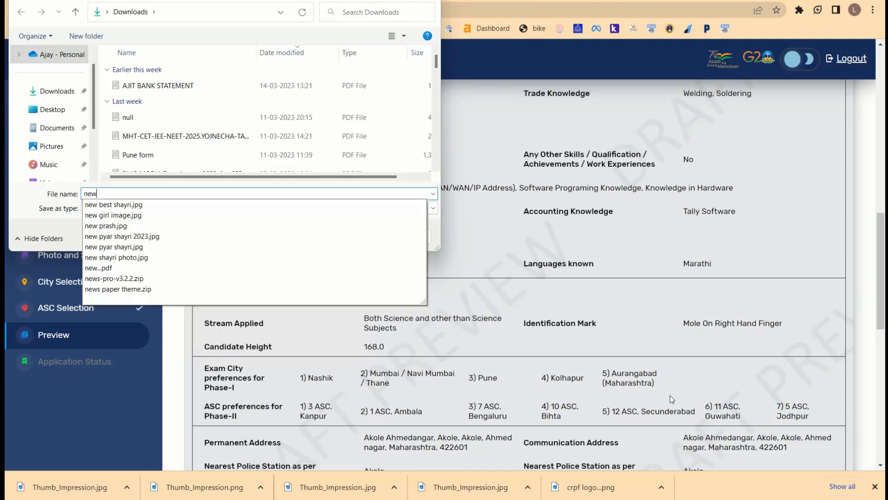
{"action": "type", "text": "www"}
{"action": "key", "text": "Return"}
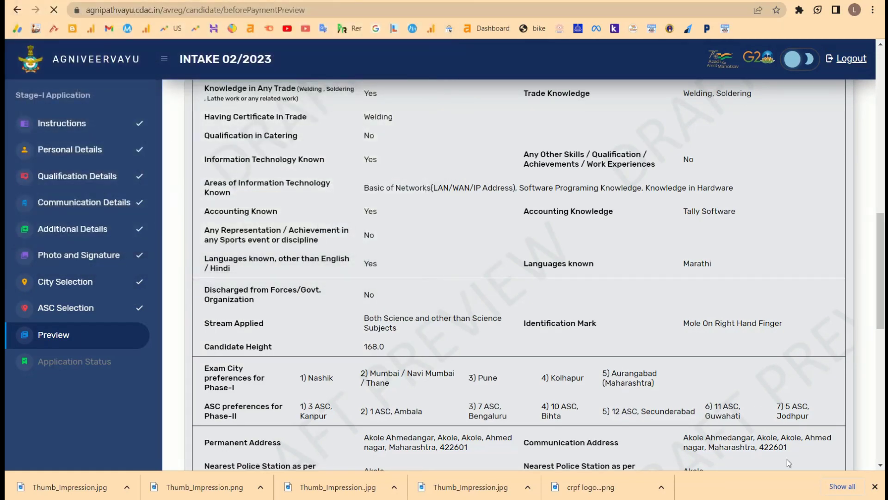
{"action": "scroll", "coordinate": [689, 249], "scroll_direction": "up", "scroll_amount": 10}
{"action": "scroll", "coordinate": [286, 230], "scroll_direction": "down", "scroll_amount": 8}
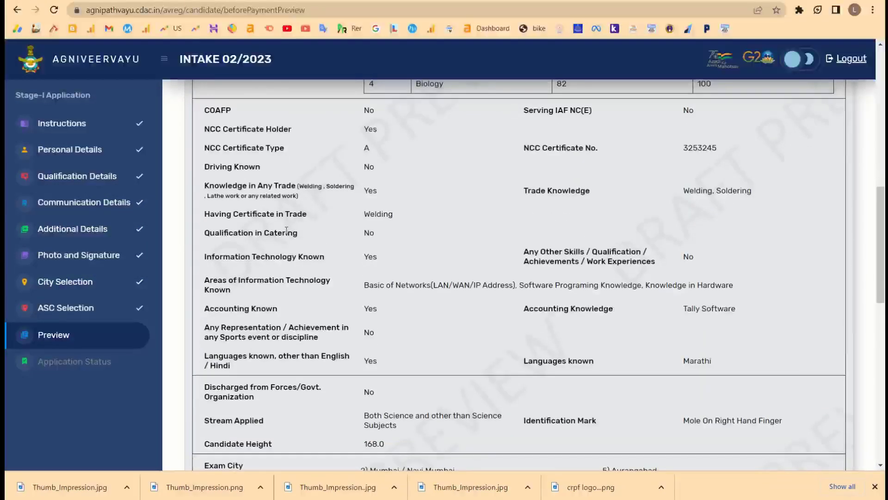
{"action": "scroll", "coordinate": [367, 348], "scroll_direction": "down", "scroll_amount": 3}
{"action": "scroll", "coordinate": [387, 352], "scroll_direction": "up", "scroll_amount": 15}
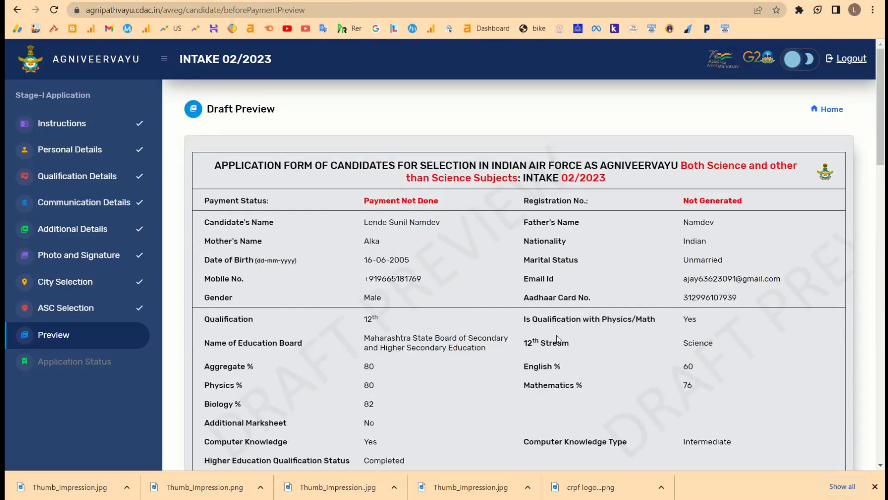
{"action": "scroll", "coordinate": [513, 234], "scroll_direction": "down", "scroll_amount": 1}
{"action": "scroll", "coordinate": [513, 238], "scroll_direction": "down", "scroll_amount": 13}
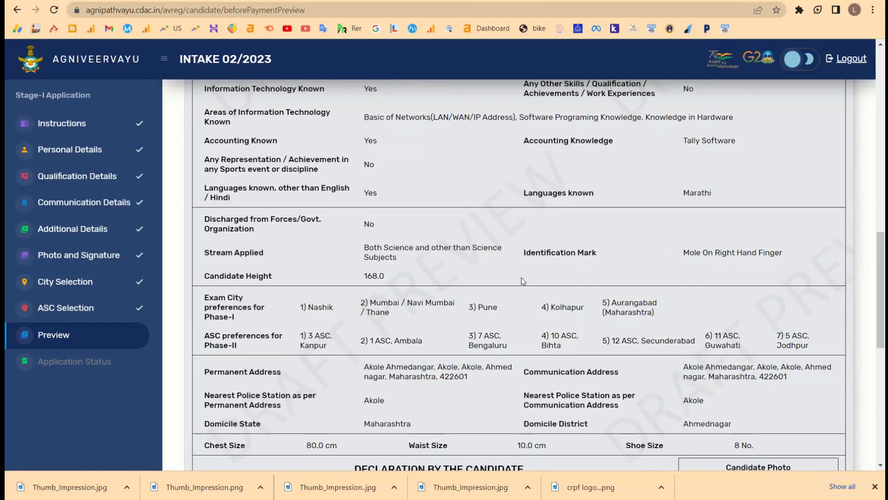
{"action": "scroll", "coordinate": [523, 280], "scroll_direction": "down", "scroll_amount": 7}
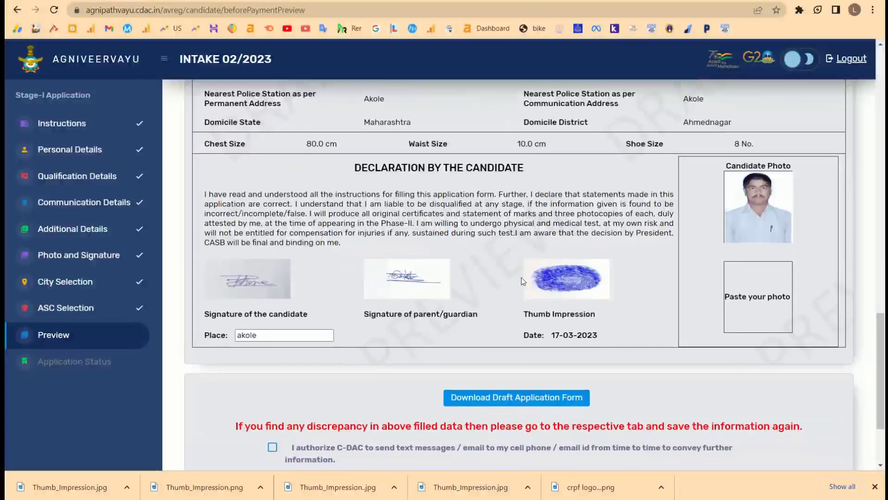
{"action": "scroll", "coordinate": [668, 320], "scroll_direction": "up", "scroll_amount": 1}
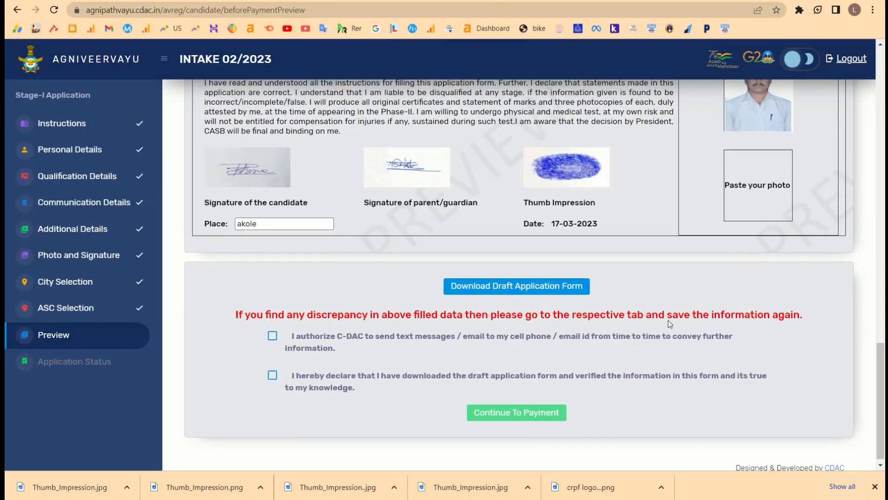
{"action": "scroll", "coordinate": [668, 320], "scroll_direction": "up", "scroll_amount": 4}
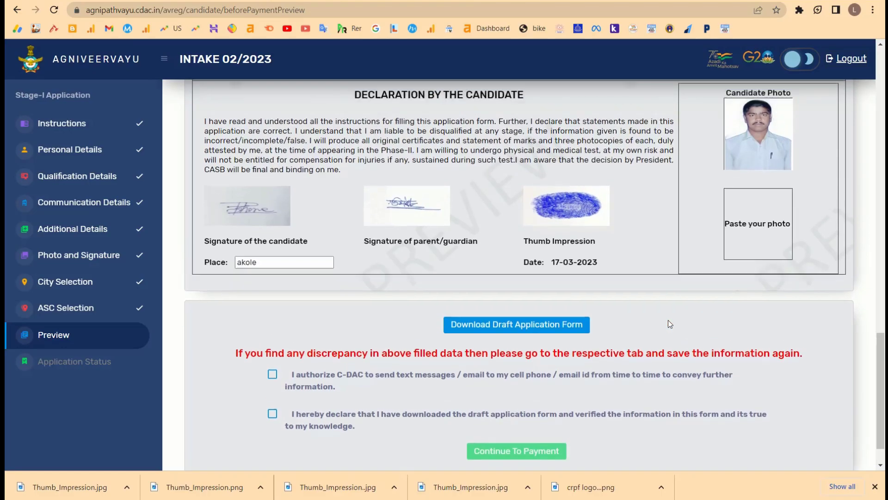
{"action": "scroll", "coordinate": [648, 185], "scroll_direction": "down", "scroll_amount": 2}
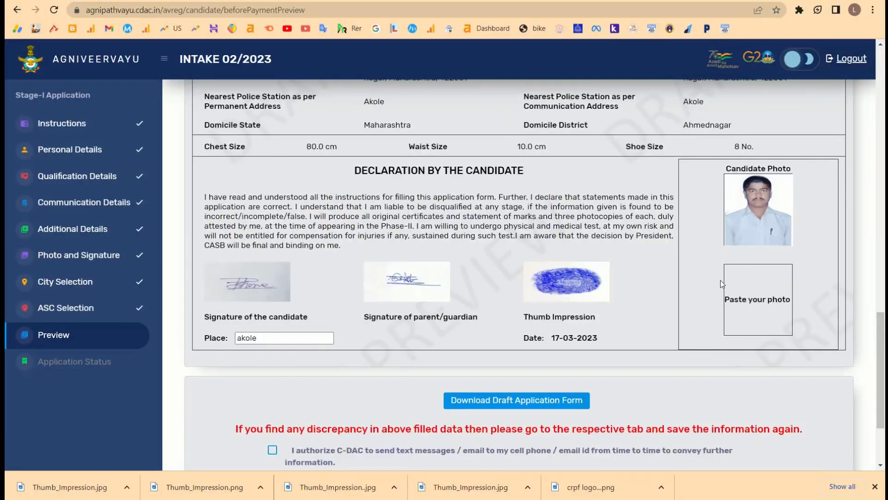
{"action": "mouse_move", "coordinate": [729, 275]}
{"action": "left_mouse_down"}
{"action": "mouse_move", "coordinate": [733, 301]}
{"action": "mouse_move", "coordinate": [840, 315]}
{"action": "left_mouse_up"}
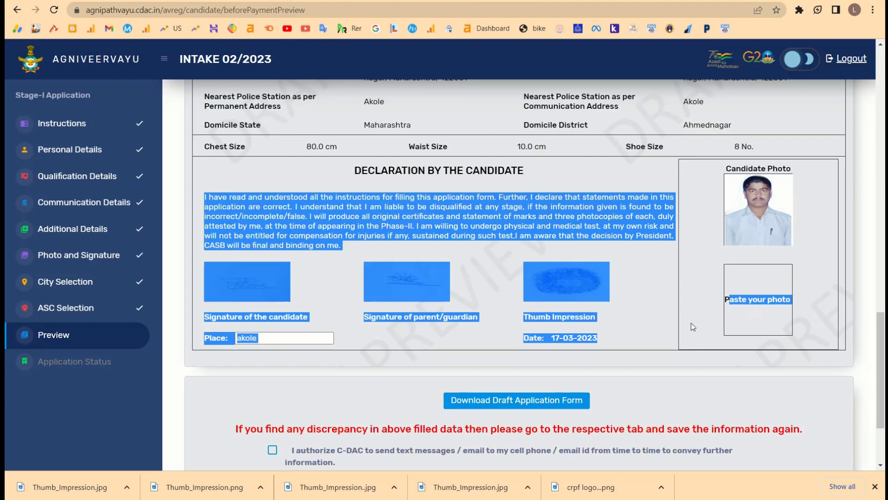
{"action": "scroll", "coordinate": [666, 330], "scroll_direction": "down", "scroll_amount": 2}
{"action": "left_click", "coordinate": [300, 316]}
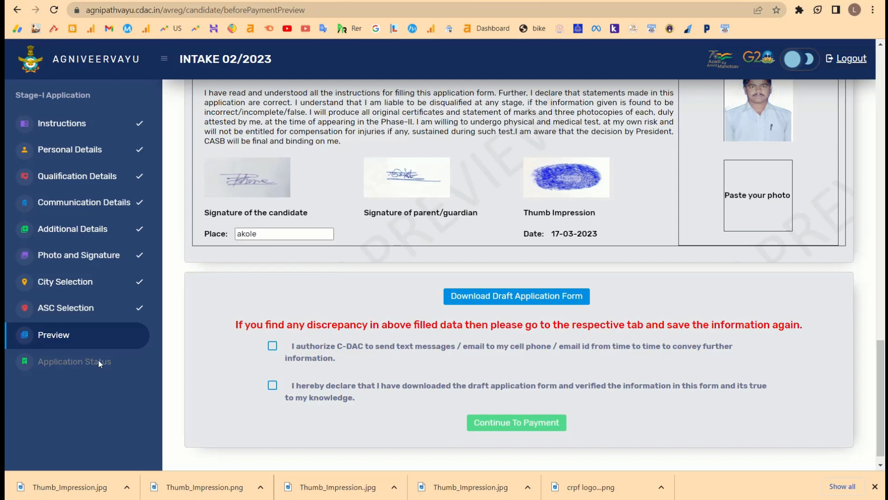
Tick both declarations, proceed to fee payment, and confirm the candidate details in the dialog.
{"action": "left_click", "coordinate": [273, 347]}
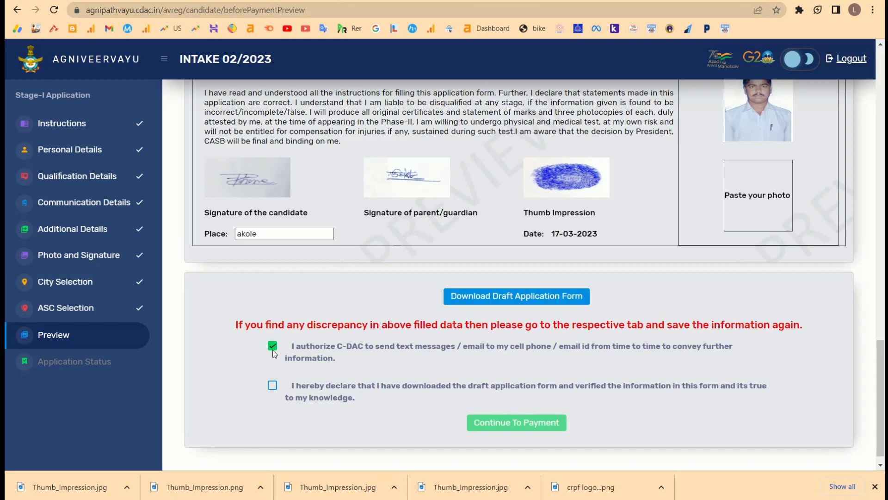
{"action": "left_click", "coordinate": [272, 388]}
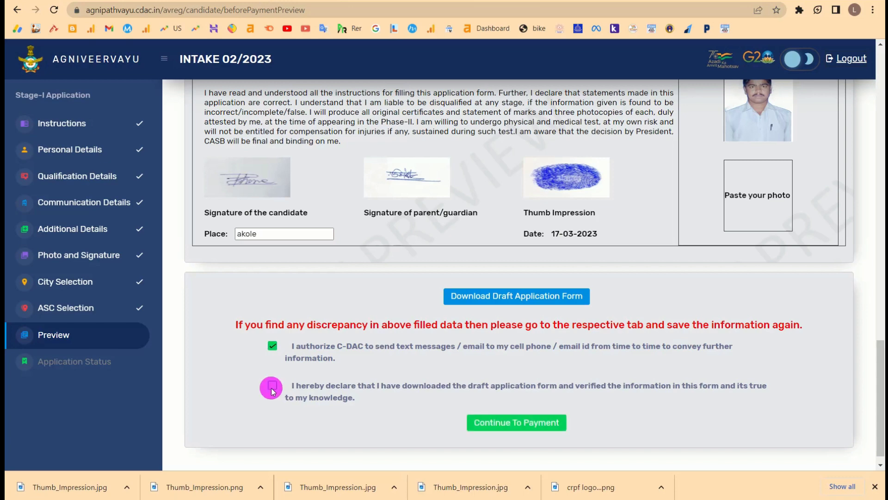
{"action": "left_click", "coordinate": [537, 425]}
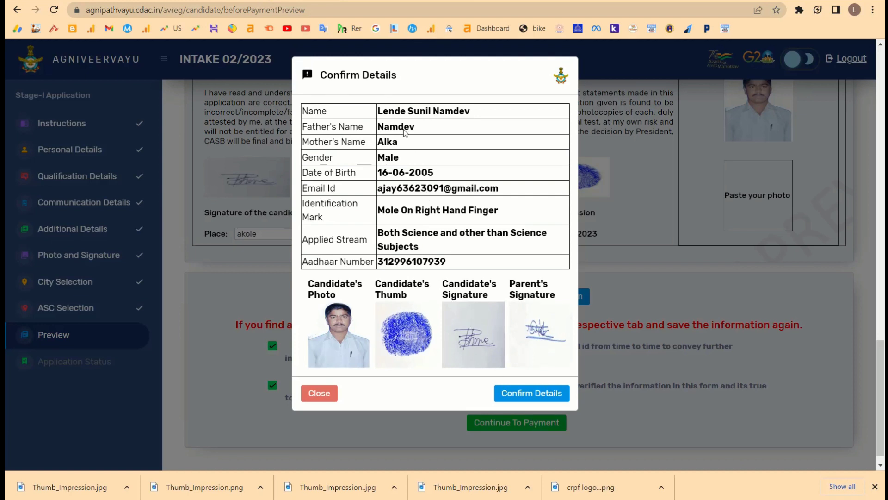
{"action": "left_click_drag", "start_coordinate": [382, 111], "coordinate": [460, 257]}
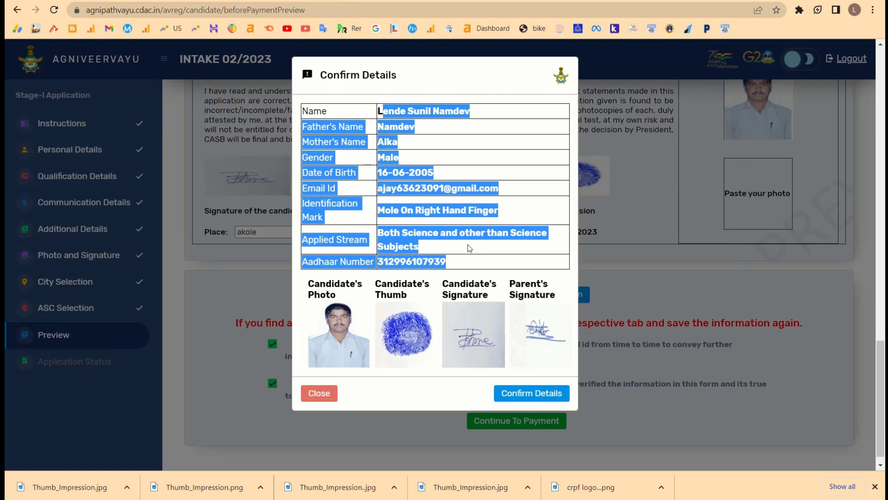
{"action": "left_click", "coordinate": [530, 393]}
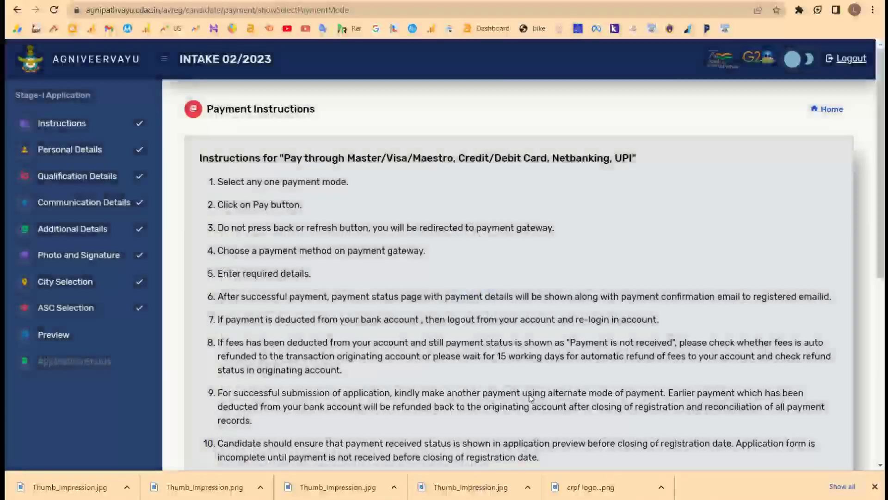
Try both payment gateways and leave Payment Gateway 1 selected.
{"action": "scroll", "coordinate": [473, 304], "scroll_direction": "down", "scroll_amount": 4}
{"action": "scroll", "coordinate": [474, 305], "scroll_direction": "down", "scroll_amount": 3}
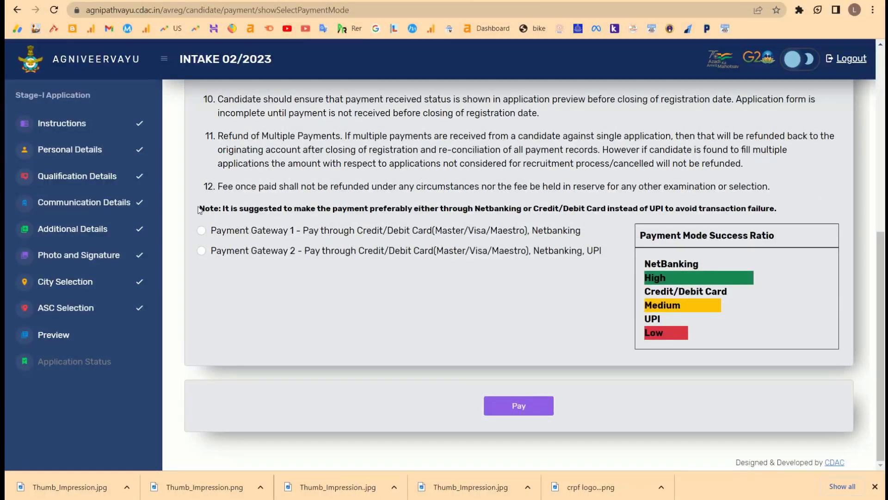
{"action": "left_click", "coordinate": [202, 231]}
{"action": "left_click", "coordinate": [202, 251]}
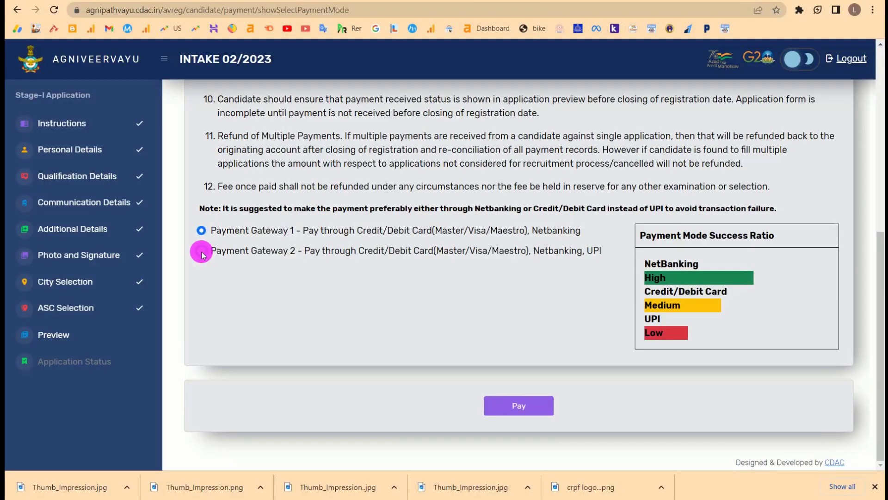
{"action": "left_click", "coordinate": [202, 232]}
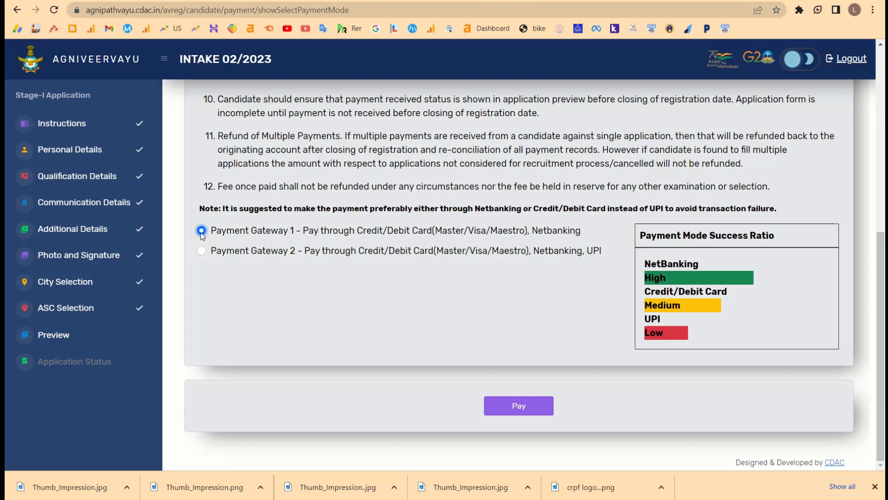
Compare the two gateways' card payment wording, then proceed to pay through Payment Gateway 1.
{"action": "left_click_drag", "start_coordinate": [339, 232], "coordinate": [495, 240]}
{"action": "left_click_drag", "start_coordinate": [326, 251], "coordinate": [442, 252]}
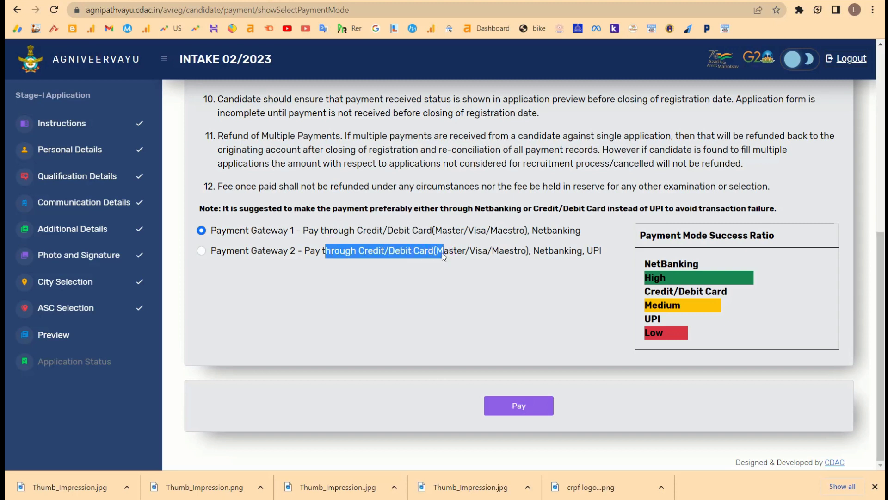
{"action": "left_click", "coordinate": [469, 292]}
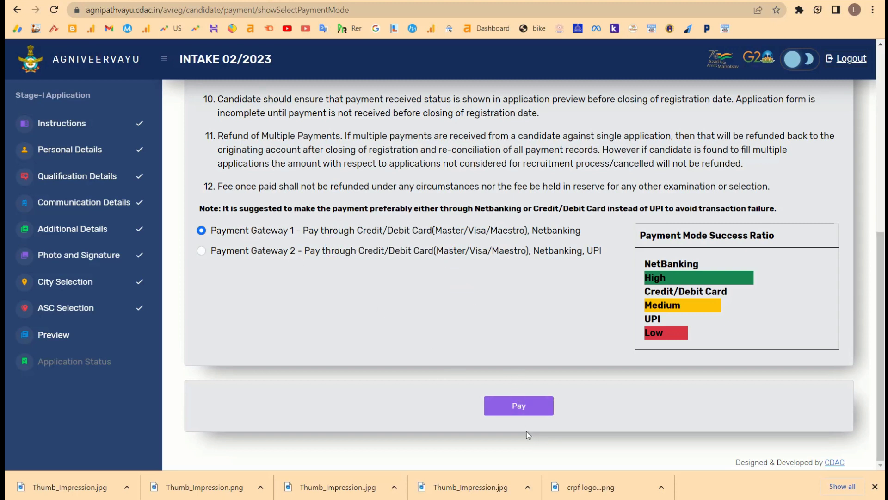
{"action": "left_click", "coordinate": [518, 406]}
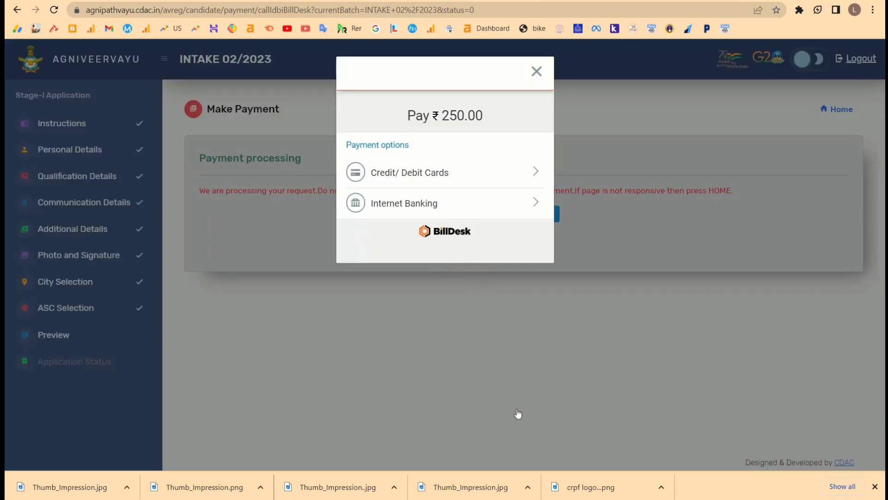
Inspect the card number and cardholder name fields of BillDesk's ₹250.00 card form, then close it unpaid.
{"action": "left_click", "coordinate": [484, 181]}
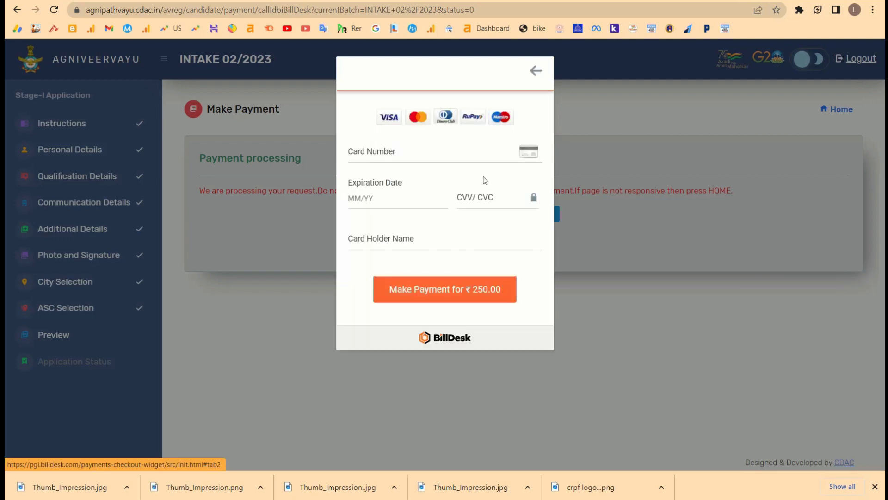
{"action": "left_click", "coordinate": [376, 153]}
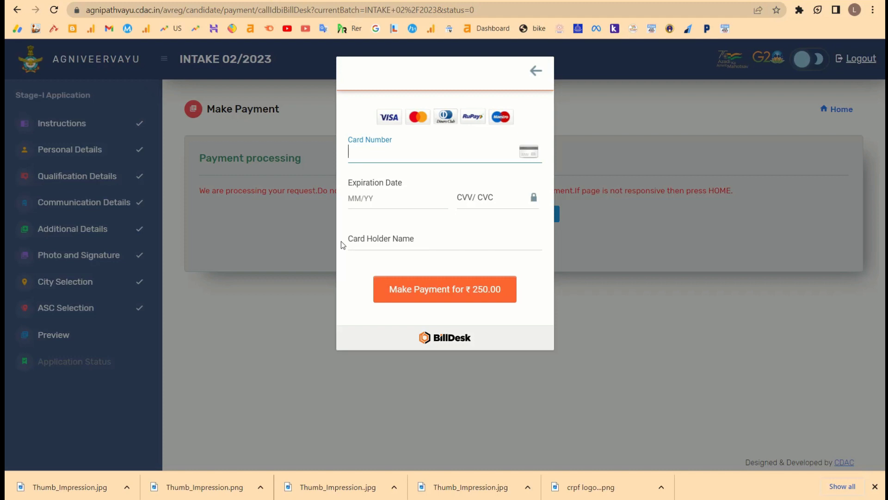
{"action": "left_click", "coordinate": [396, 239]}
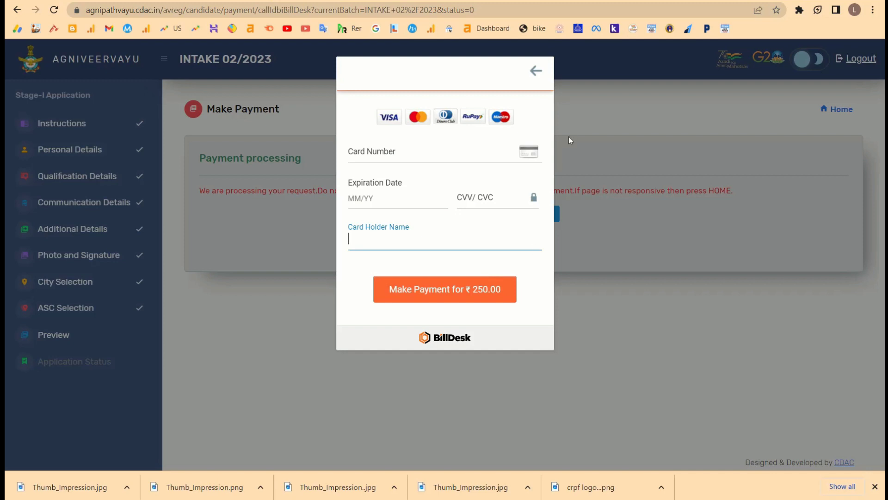
{"action": "left_click", "coordinate": [535, 72]}
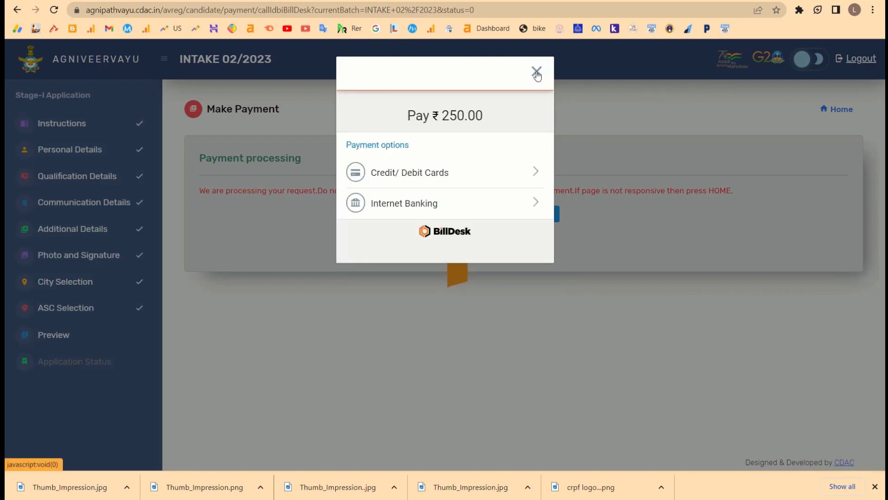
{"action": "left_click", "coordinate": [536, 72]}
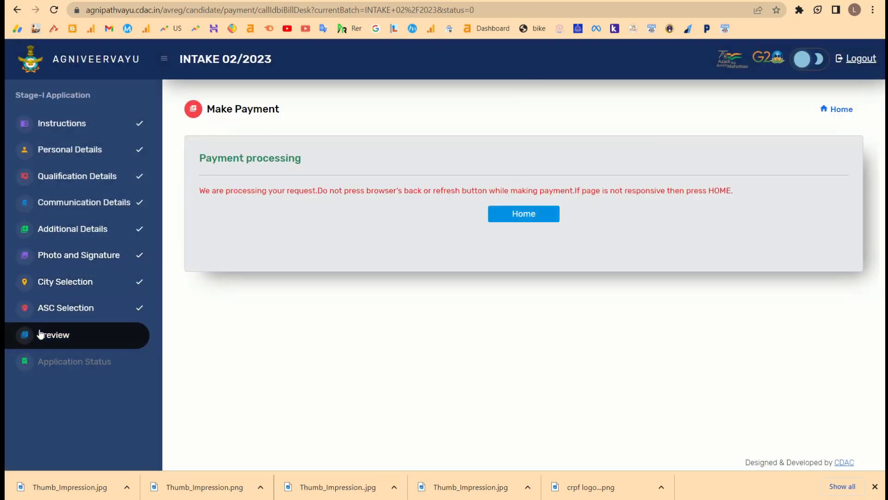
From the application preview, tick the C-DAC messages and draft-verified declarations and continue to payment.
{"action": "left_click", "coordinate": [50, 343]}
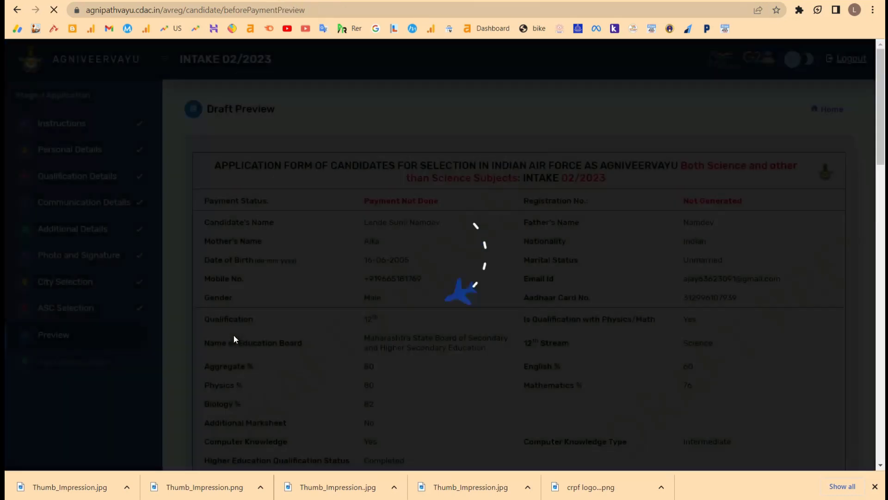
{"action": "scroll", "coordinate": [375, 328], "scroll_direction": "down", "scroll_amount": 15}
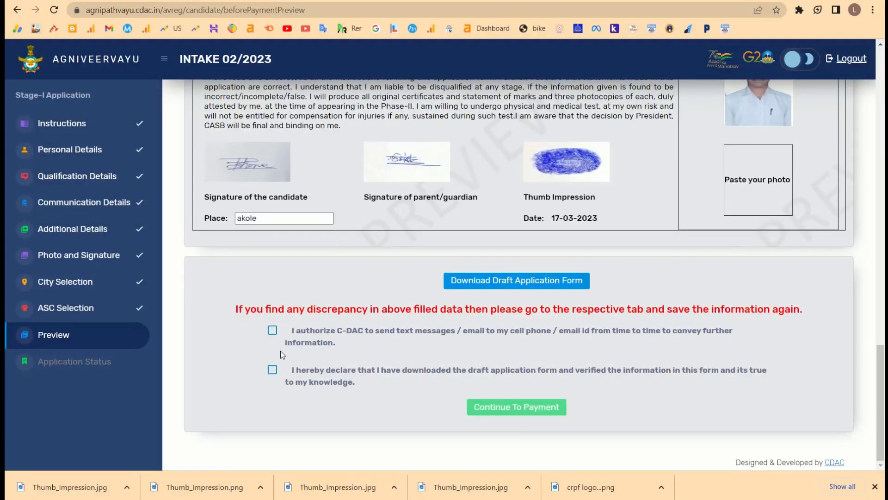
{"action": "left_click", "coordinate": [272, 330]}
{"action": "left_click", "coordinate": [272, 369]}
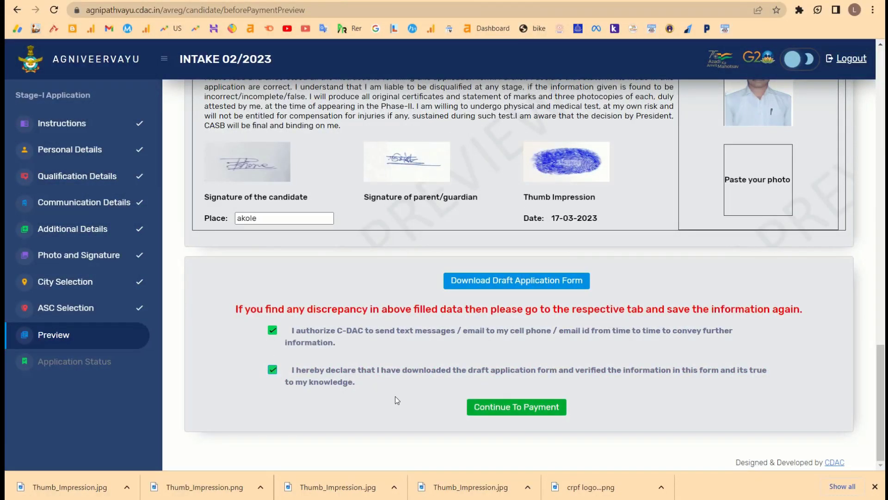
{"action": "left_click", "coordinate": [507, 410]}
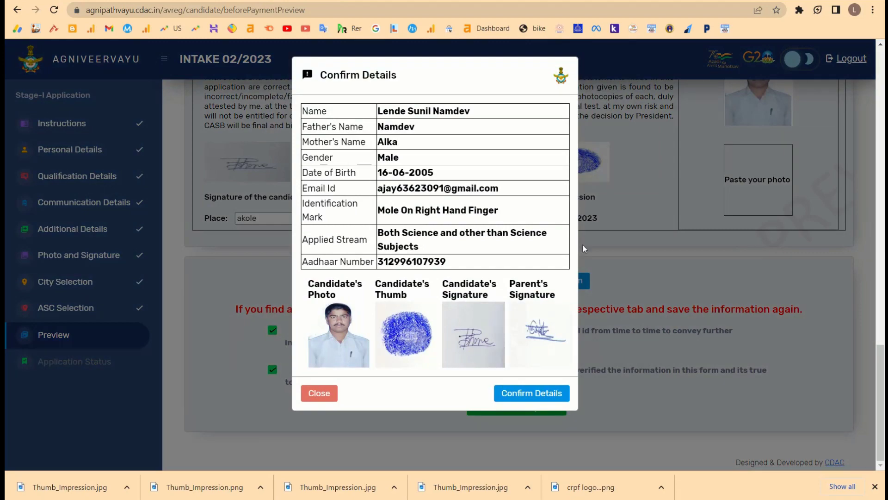
Reconfirm the application details and pay through Payment Gateway 2, which supports UPI.
{"action": "left_click", "coordinate": [534, 392]}
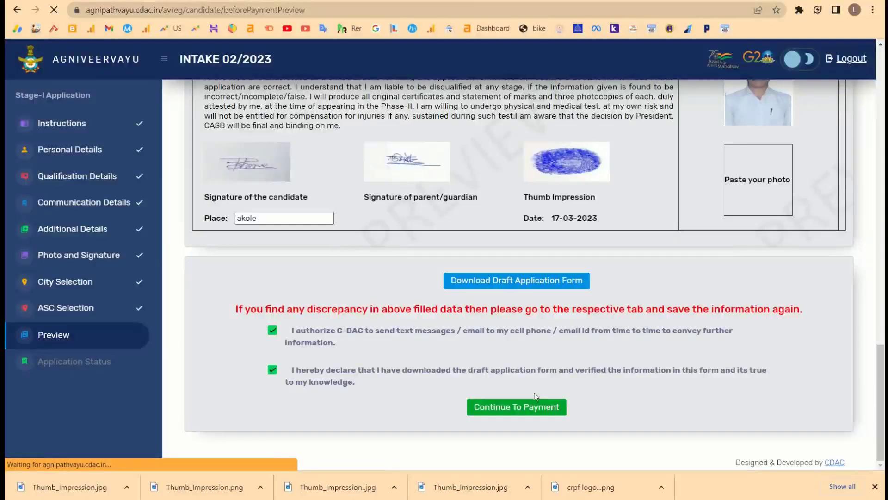
{"action": "scroll", "coordinate": [483, 305], "scroll_direction": "down", "scroll_amount": 7}
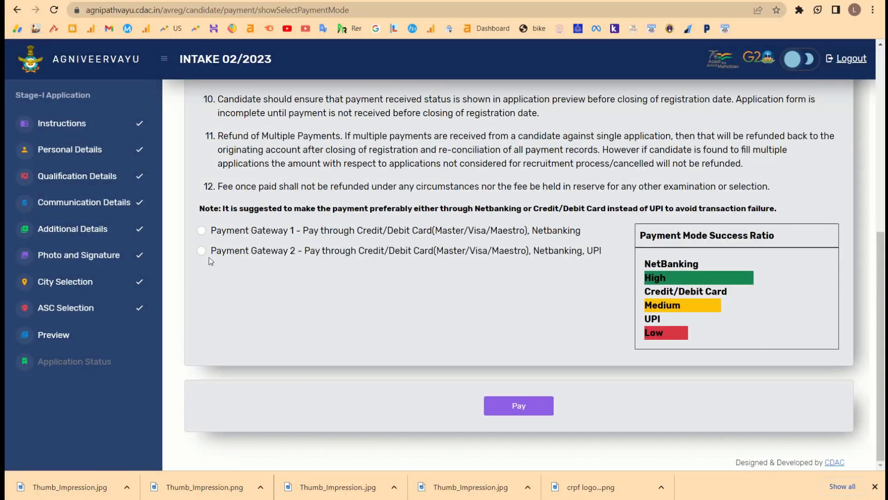
{"action": "left_click", "coordinate": [202, 251]}
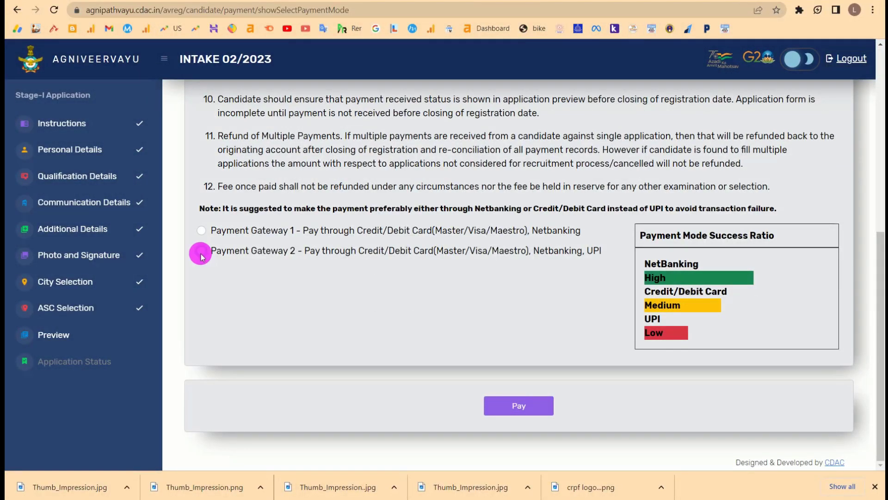
{"action": "left_click", "coordinate": [525, 416]}
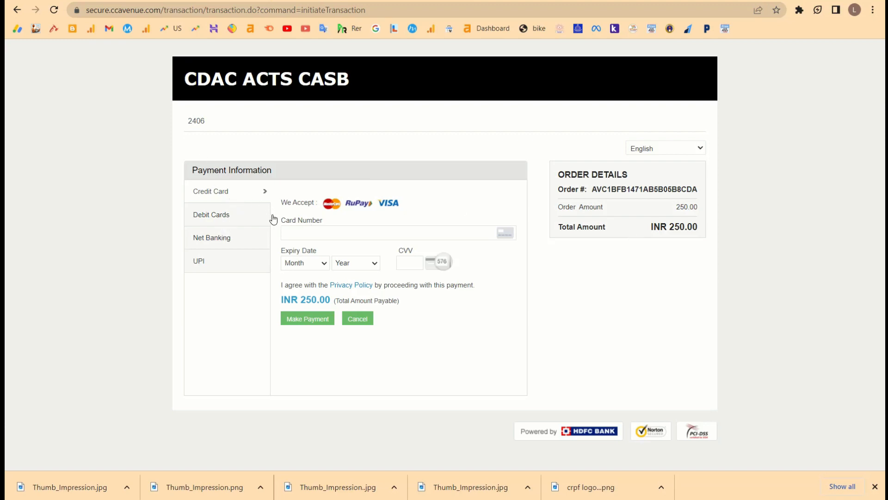
Choose UPI via Paytm for the ₹250.00 fee, then switch to the Agniveer Vayu notice tab.
{"action": "left_click", "coordinate": [231, 213]}
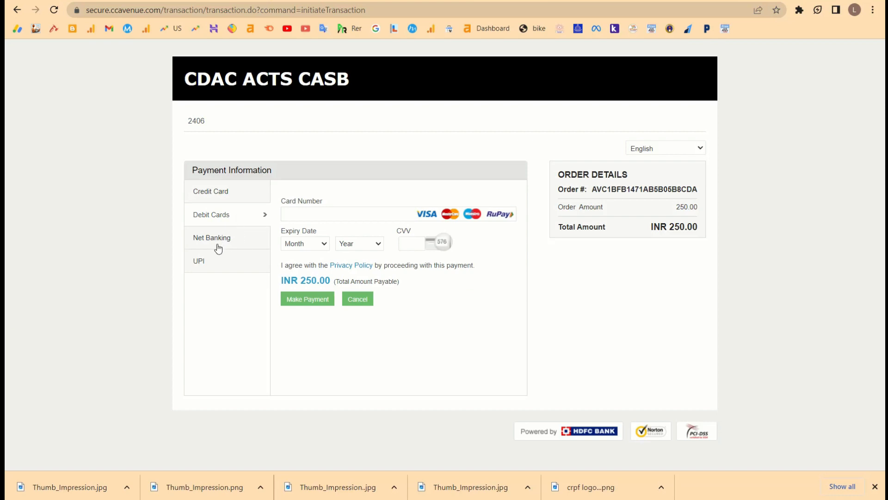
{"action": "left_click", "coordinate": [216, 266]}
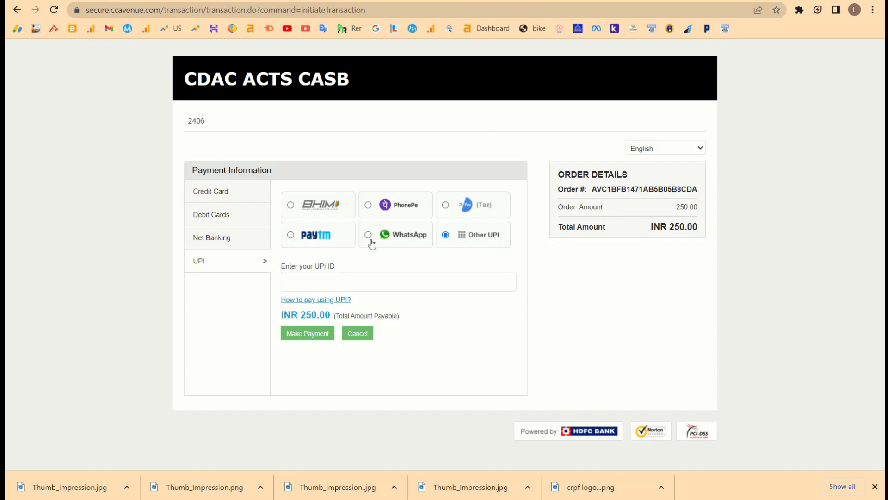
{"action": "left_click", "coordinate": [291, 236]}
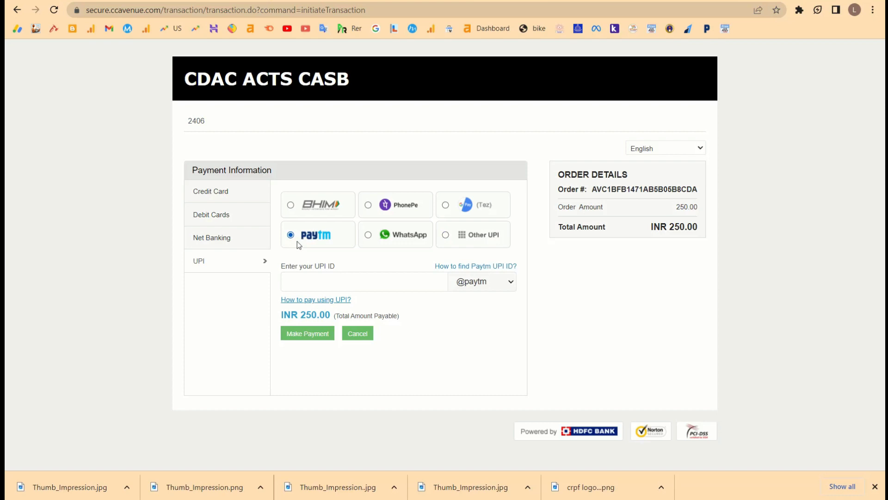
{"action": "left_click", "coordinate": [405, 277]}
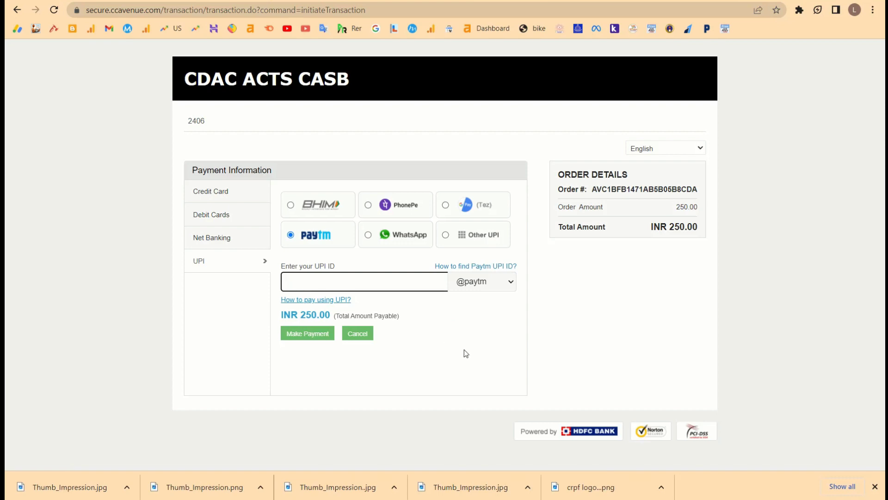
{"action": "left_click_drag", "start_coordinate": [419, 309], "coordinate": [572, 332]}
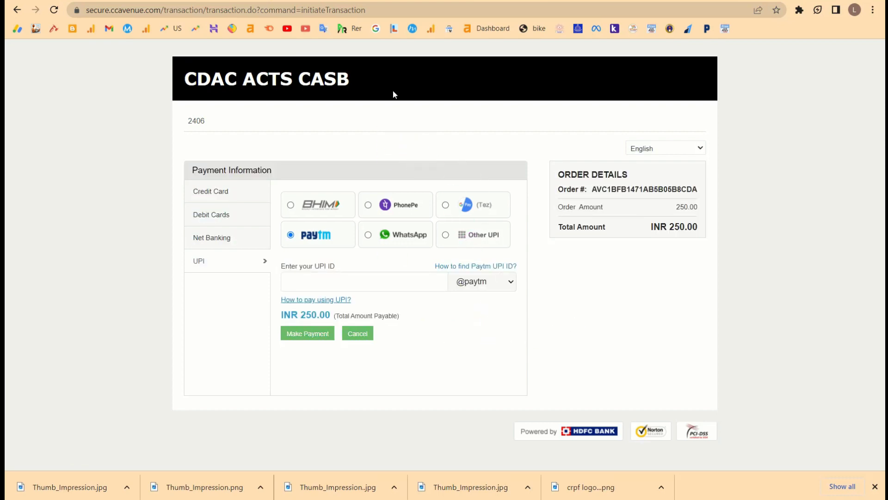
{"action": "key", "text": "ctrl+Tab"}
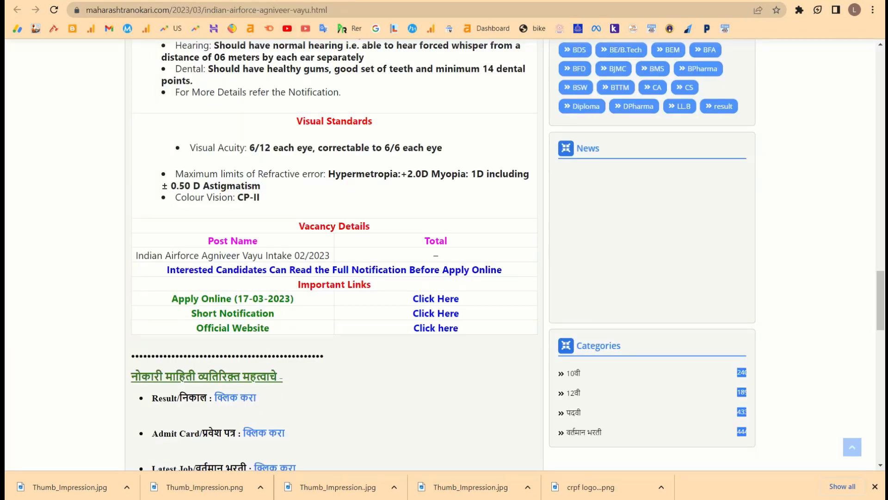